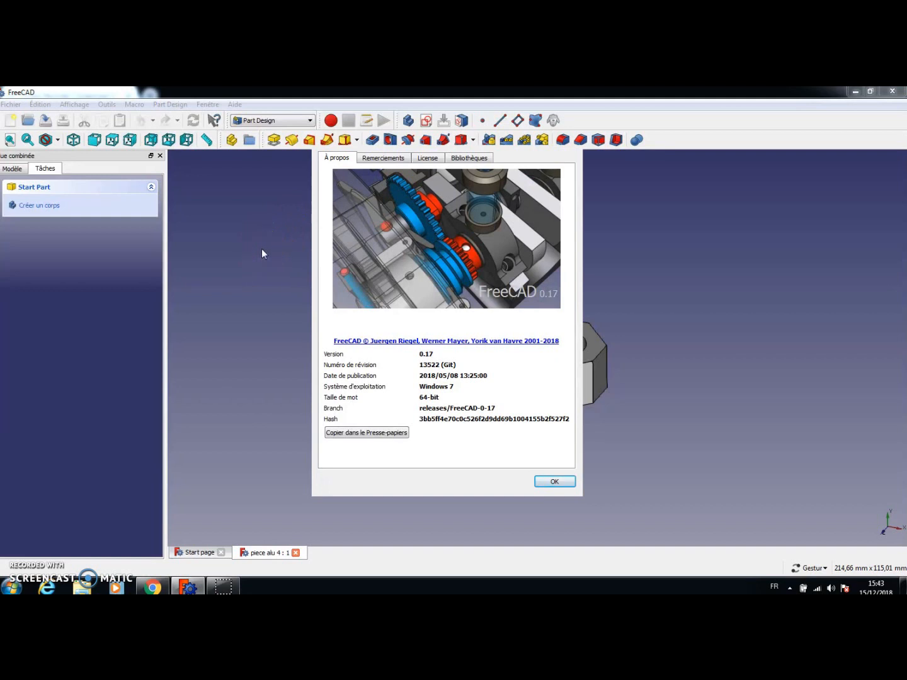
# - Close the version information, switch to the Drawing workbench and insert a new A3 landscape sheet
pyautogui.click(568, 483)
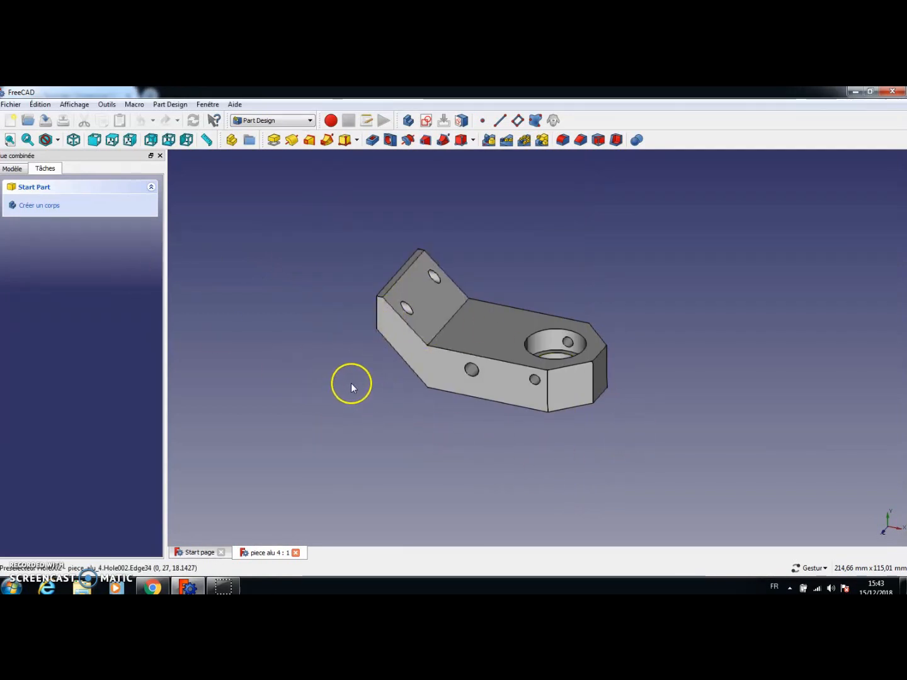
pyautogui.click(311, 120)
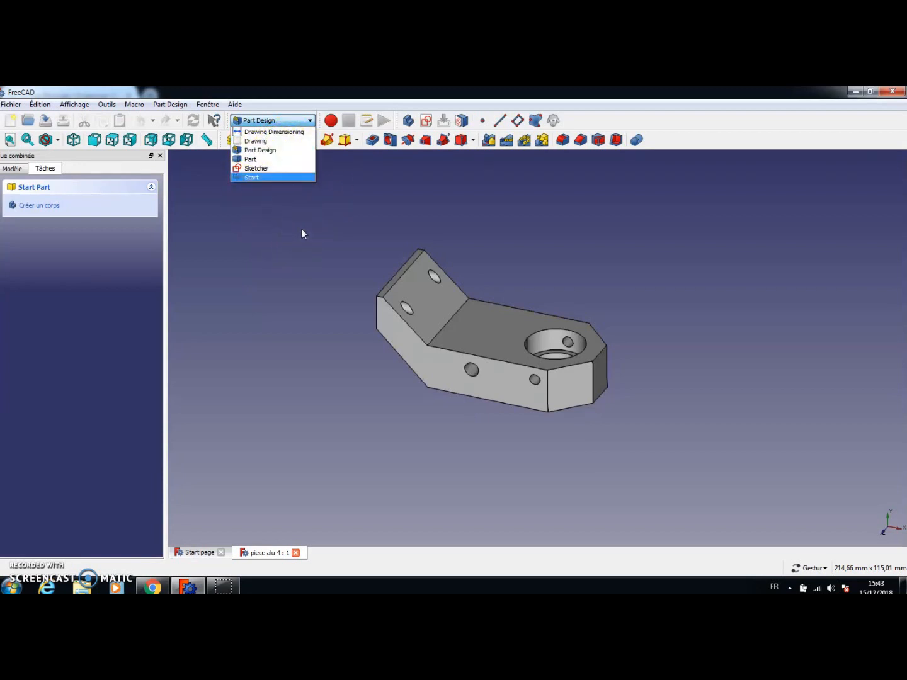
pyautogui.click(258, 141)
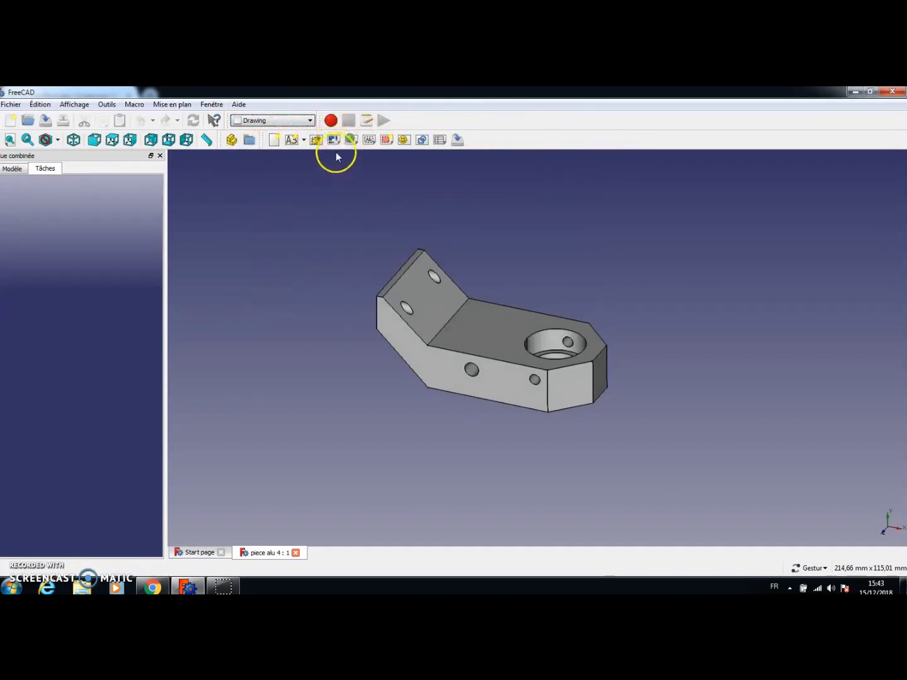
pyautogui.click(303, 140)
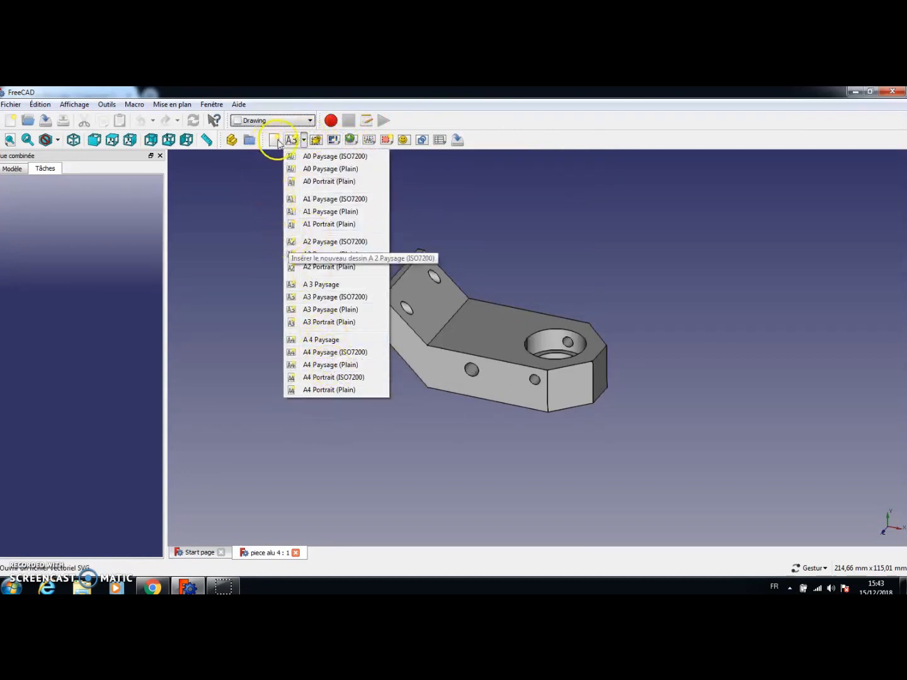
pyautogui.click(291, 141)
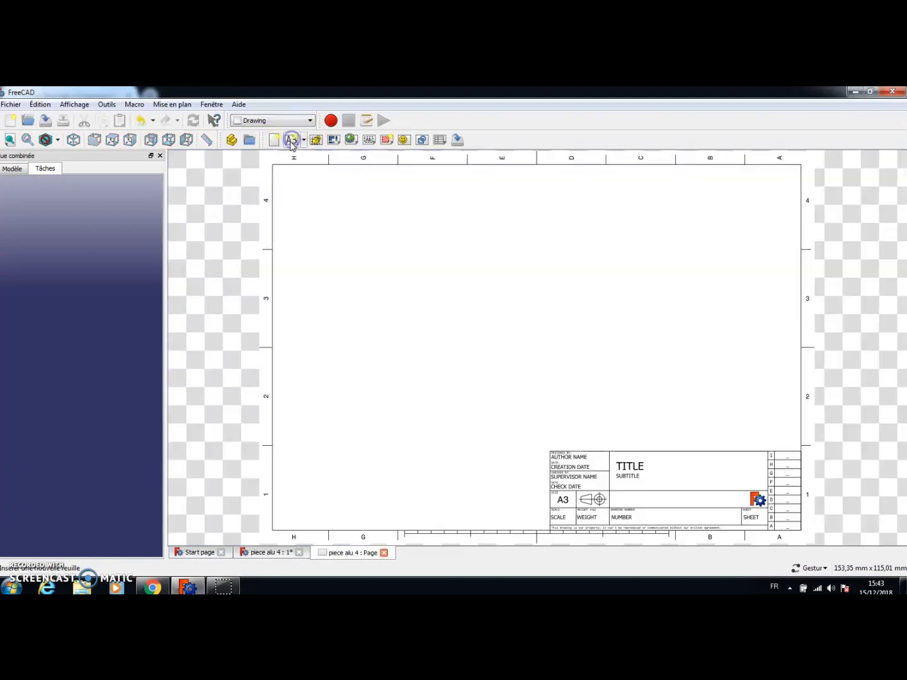
# - Edit the page's editable texts, entering the author's name and setting the creation date to 15/12/18
pyautogui.click(13, 169)
pyautogui.click(16, 213)
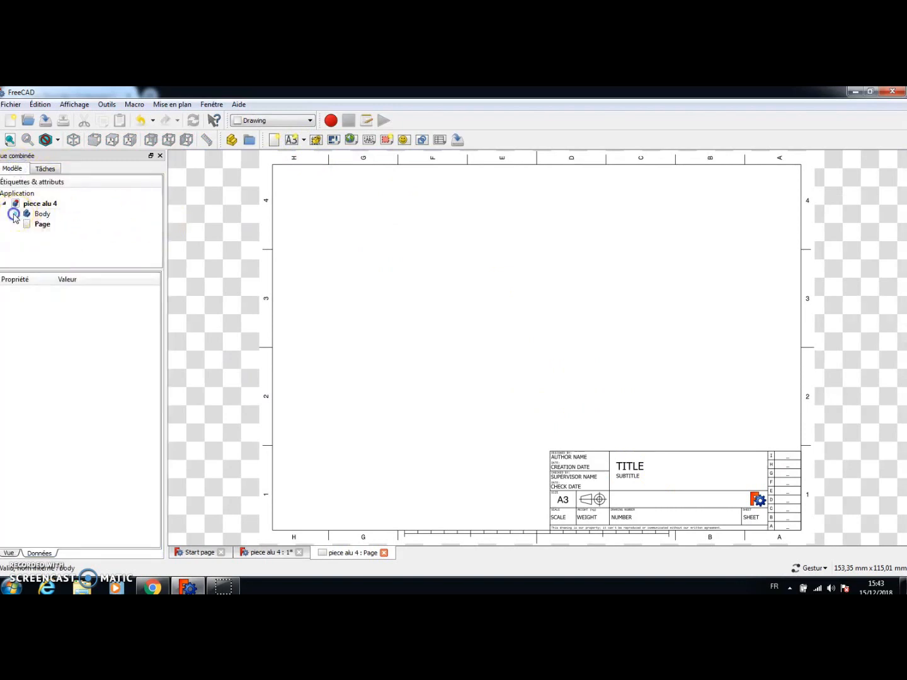
pyautogui.click(26, 224)
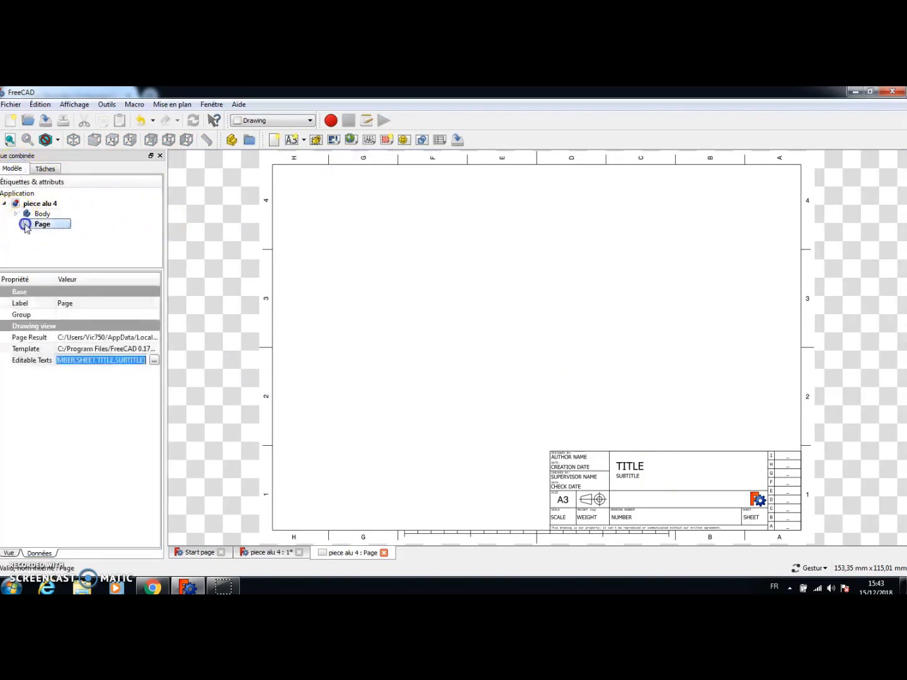
pyautogui.click(154, 360)
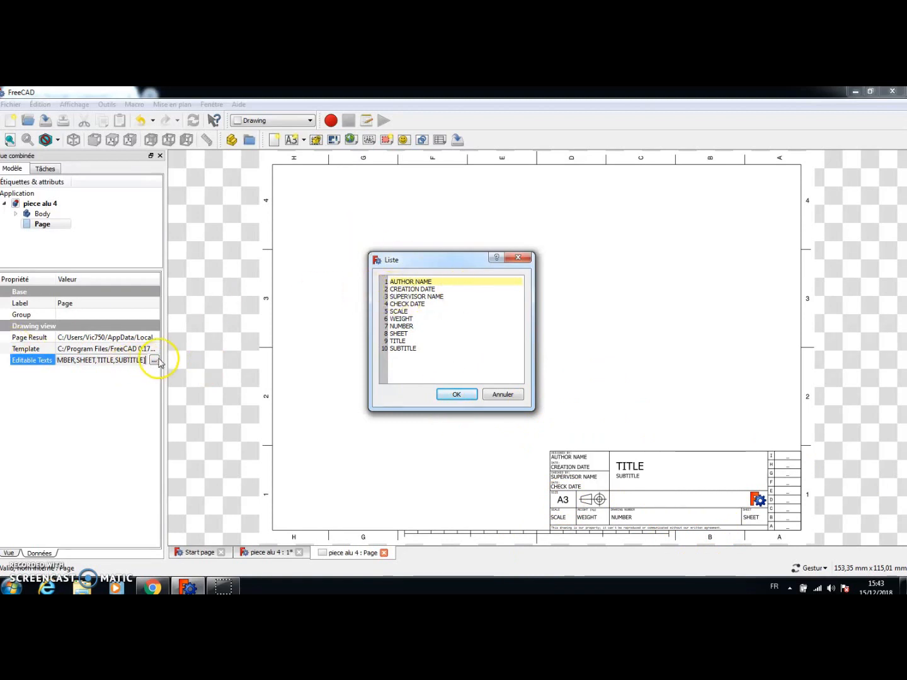
pyautogui.moveTo(440, 283); pyautogui.dragTo(405, 278)
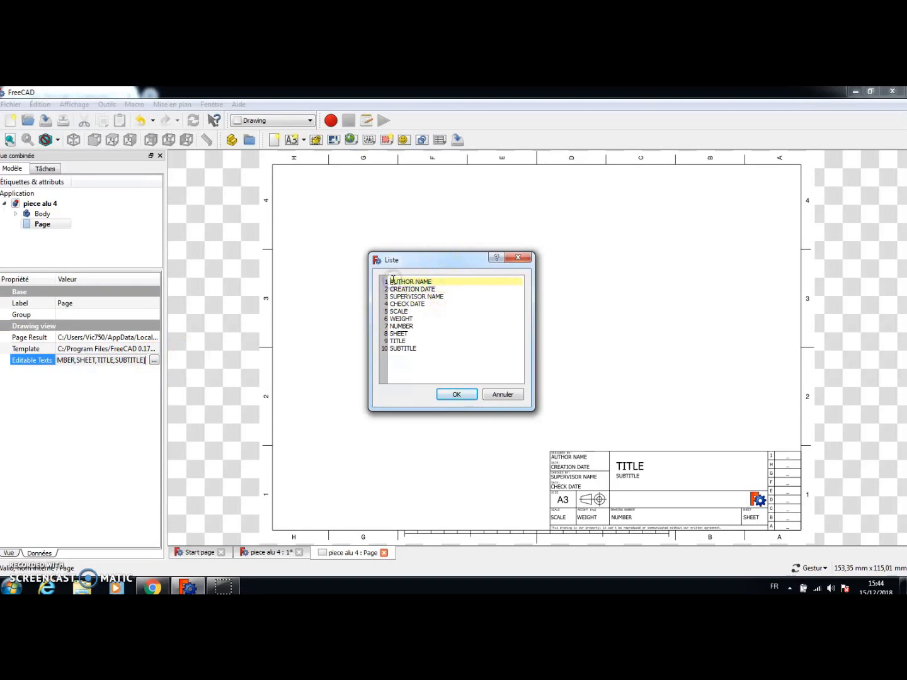
pyautogui.click(432, 282)
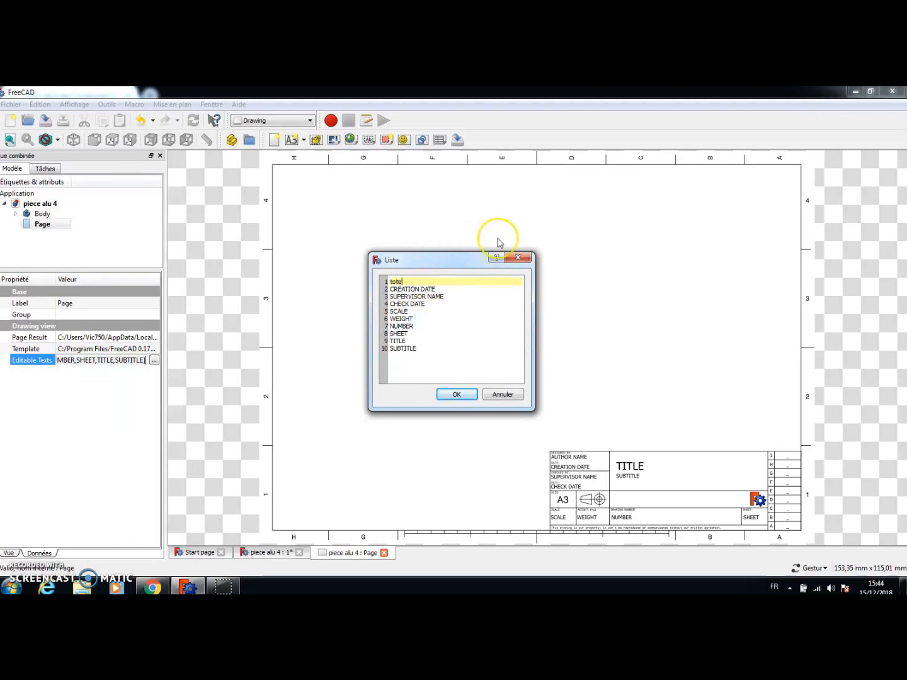
pyautogui.moveTo(443, 290); pyautogui.dragTo(398, 291)
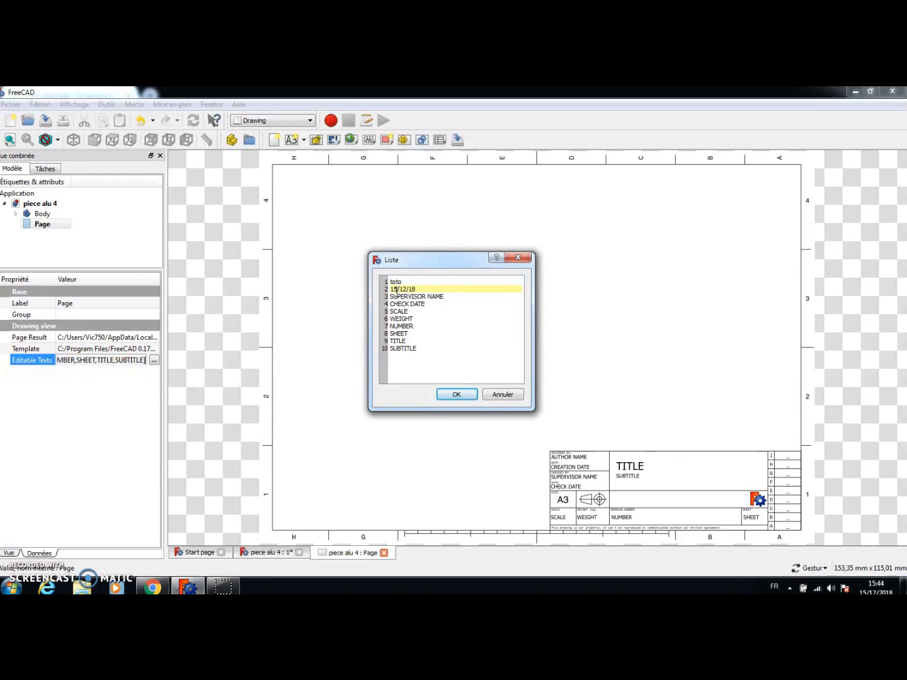
pyautogui.press('Return')
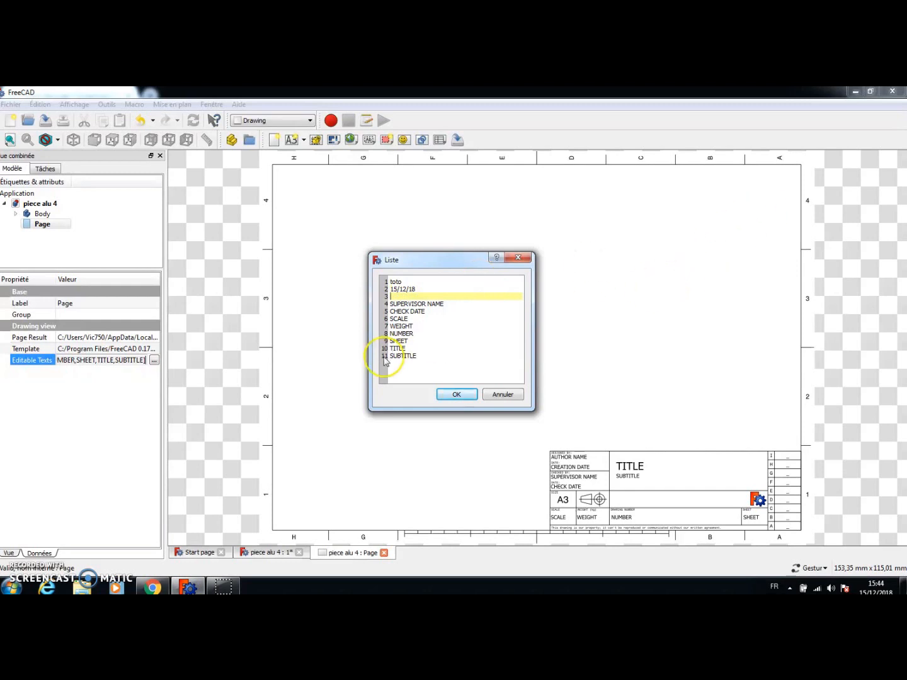
pyautogui.click(458, 394)
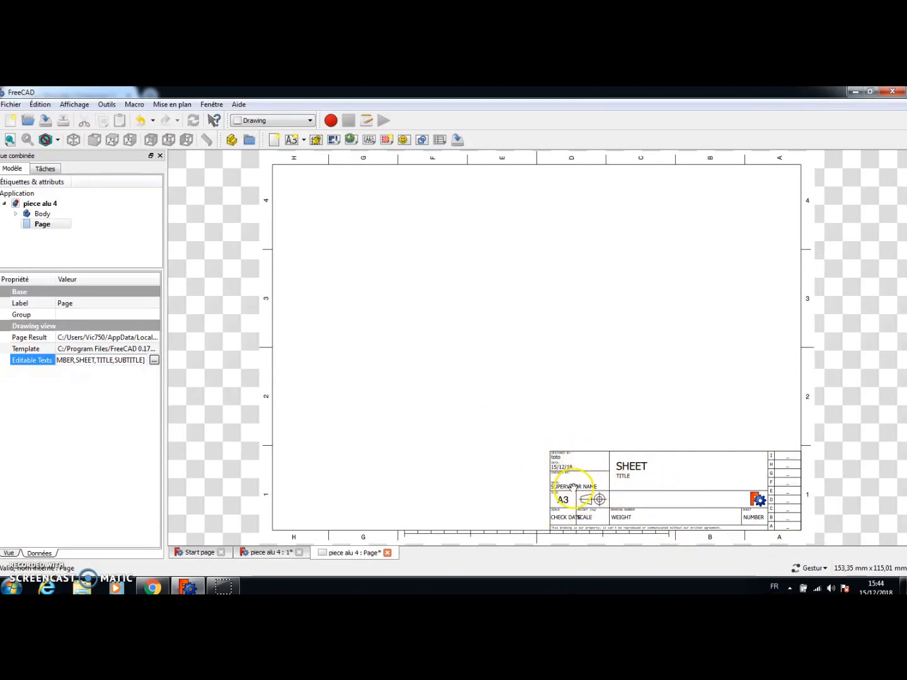
# - Remove the blank line after the creation date from the page's editable texts
pyautogui.click(154, 359)
pyautogui.click(412, 295)
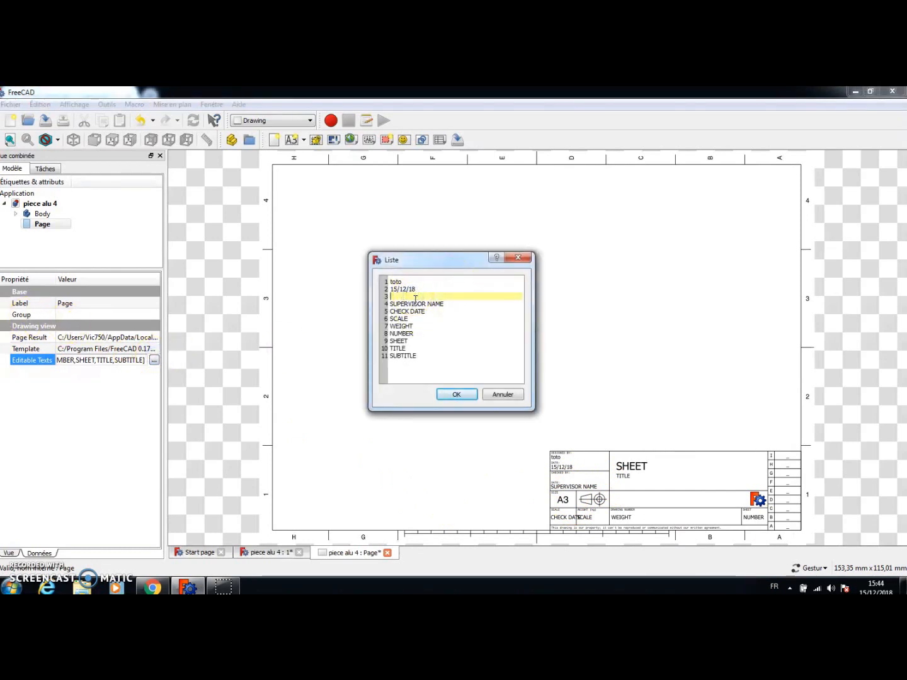
pyautogui.press('BackSpace')
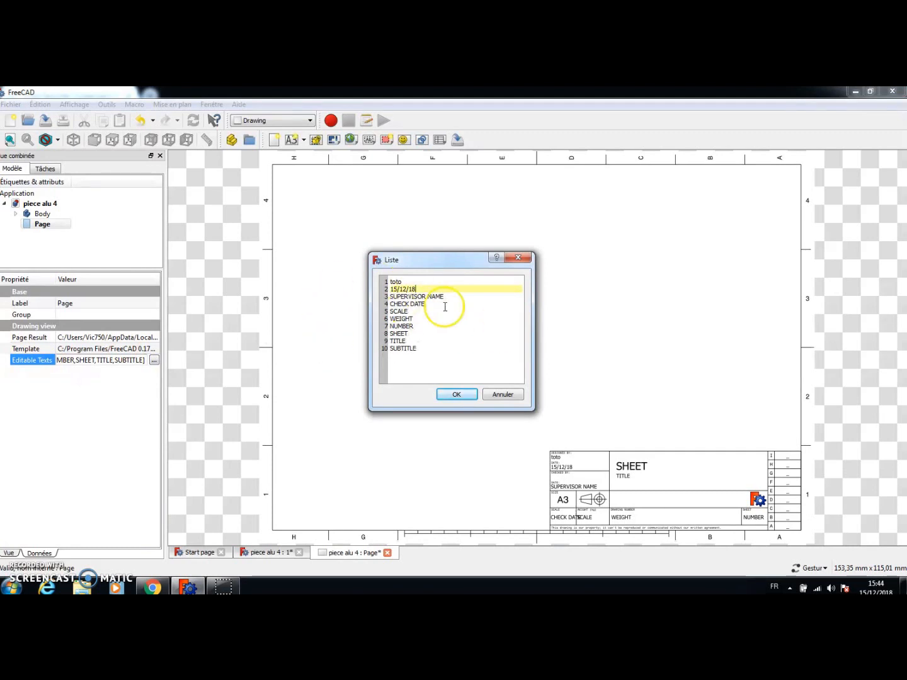
pyautogui.click(464, 397)
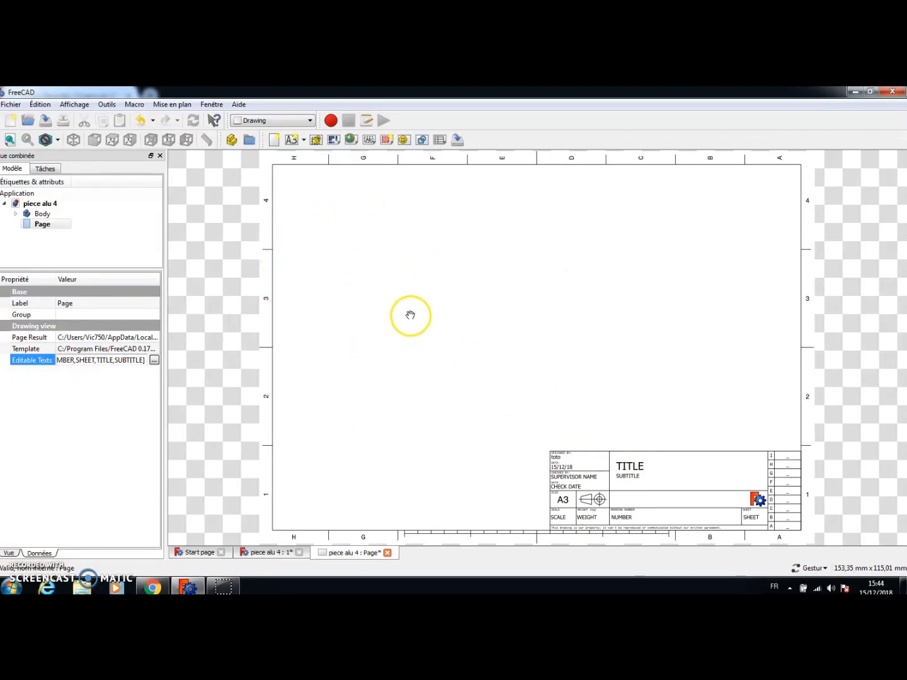
# - Insert an orthographic projection of the Body on the sheet and set the projection to européenne
pyautogui.click(35, 215)
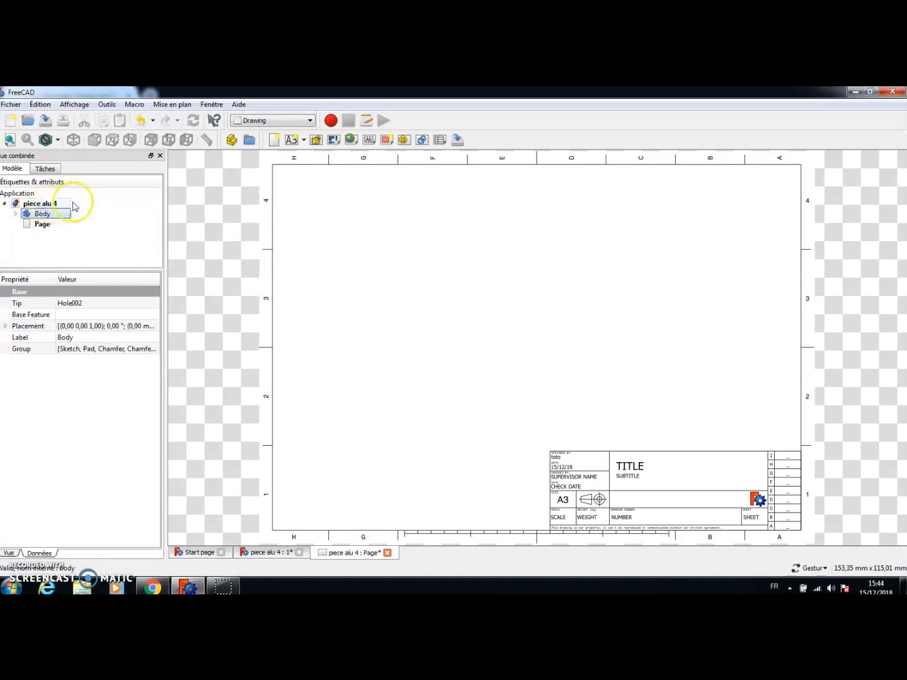
pyautogui.click(334, 140)
pyautogui.click(439, 317)
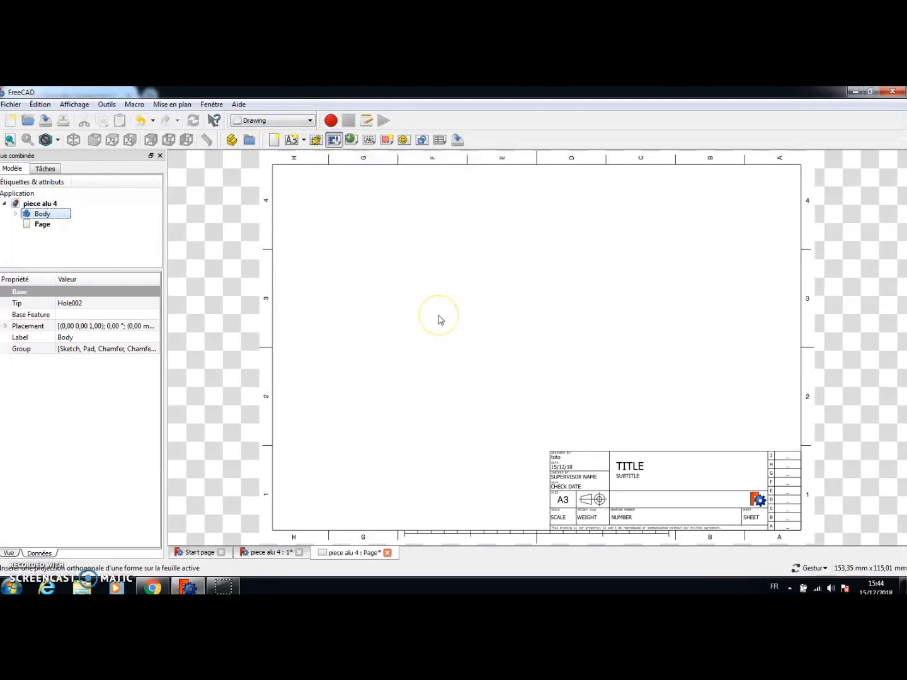
pyautogui.click(427, 316)
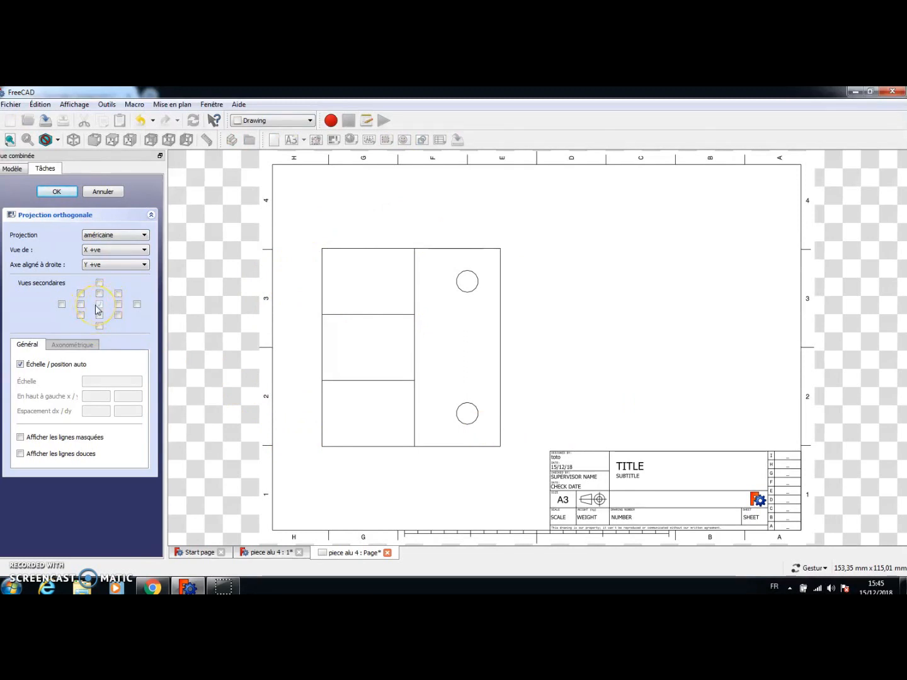
pyautogui.click(145, 235)
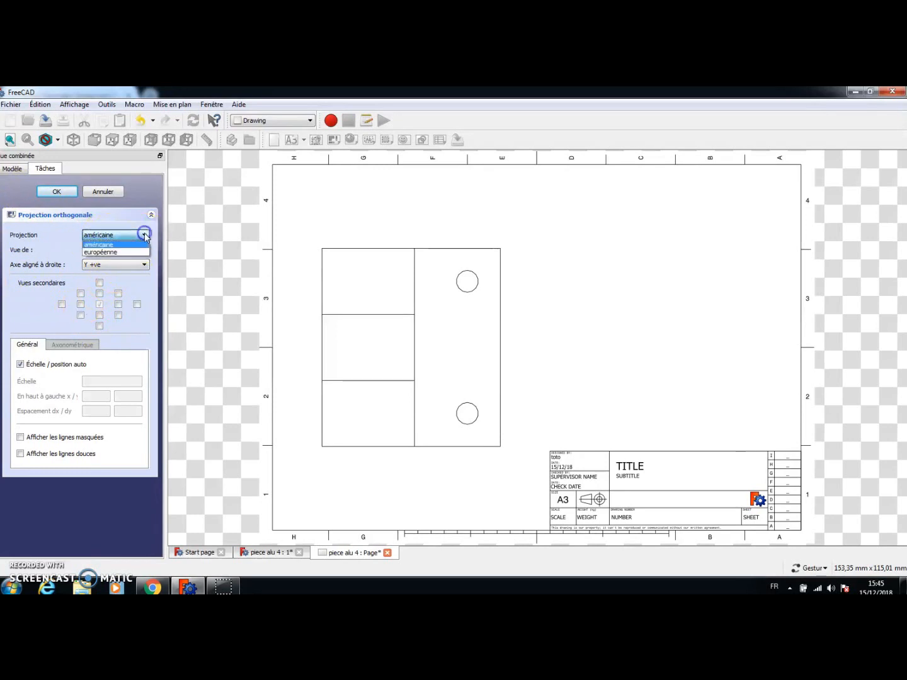
pyautogui.click(113, 245)
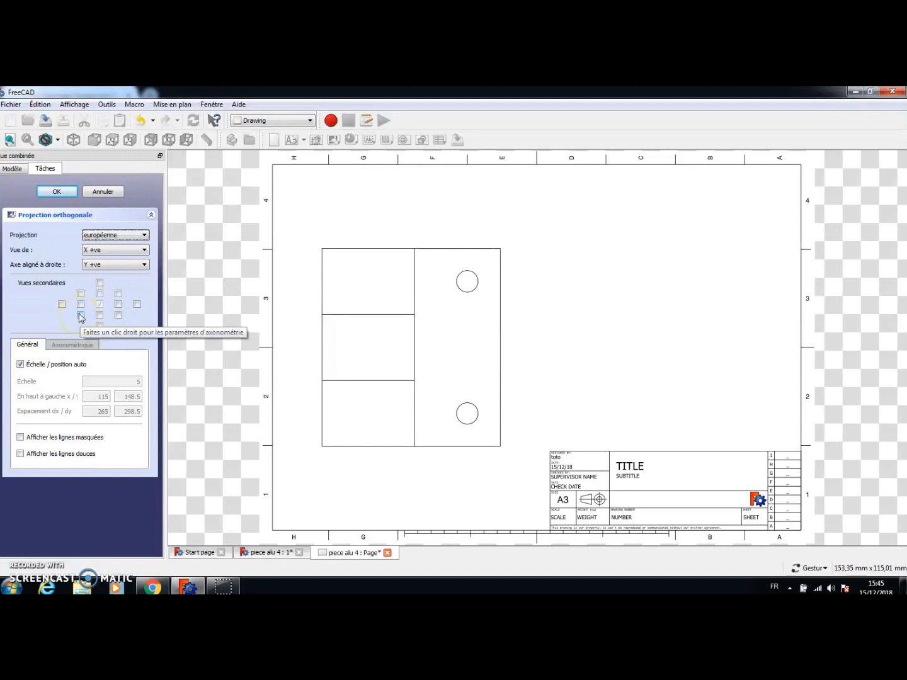
# - Set the main view's viewing direction to Y +ve
pyautogui.click(144, 250)
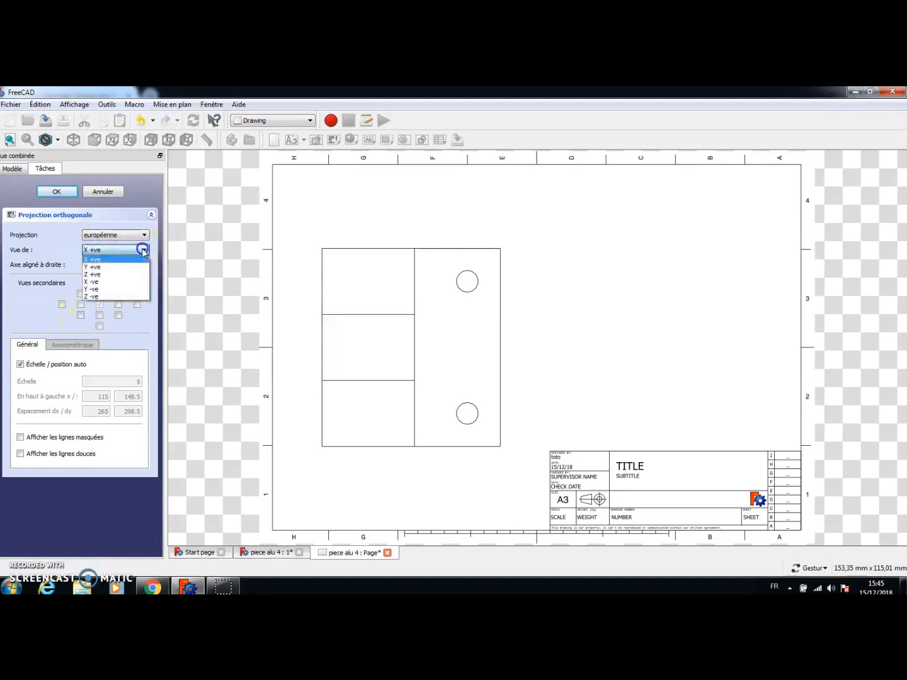
pyautogui.click(116, 273)
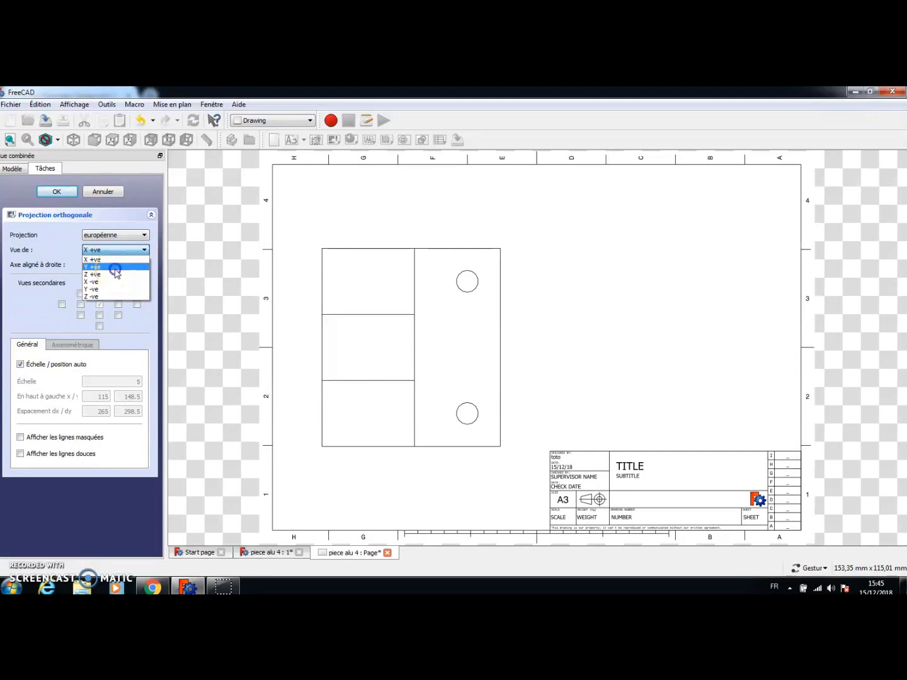
pyautogui.click(116, 273)
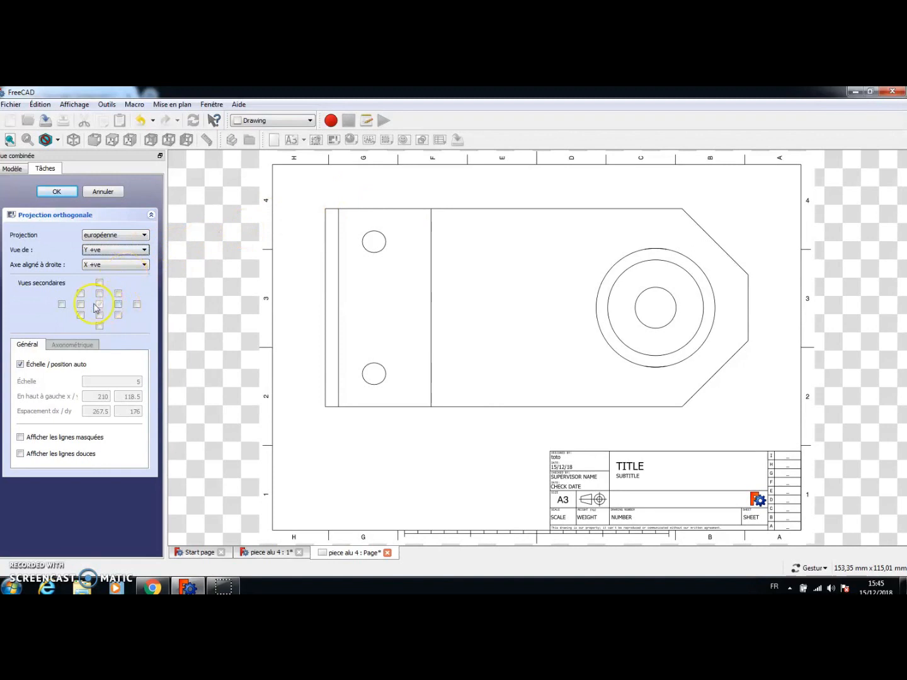
# - Add the secondary view directly right of the main view and show hidden lines
pyautogui.click(118, 305)
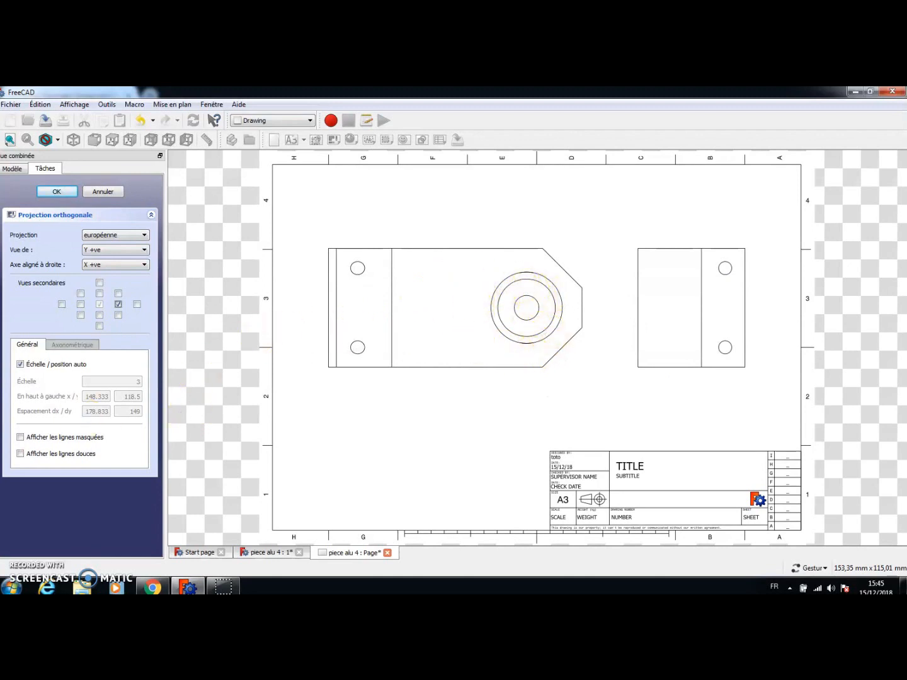
pyautogui.click(19, 438)
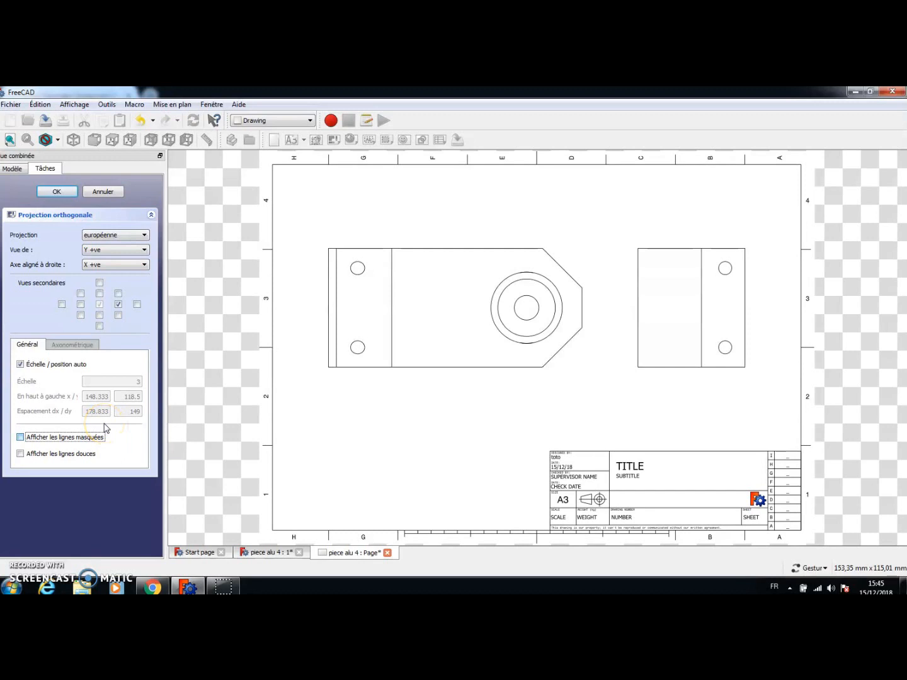
pyautogui.click(20, 436)
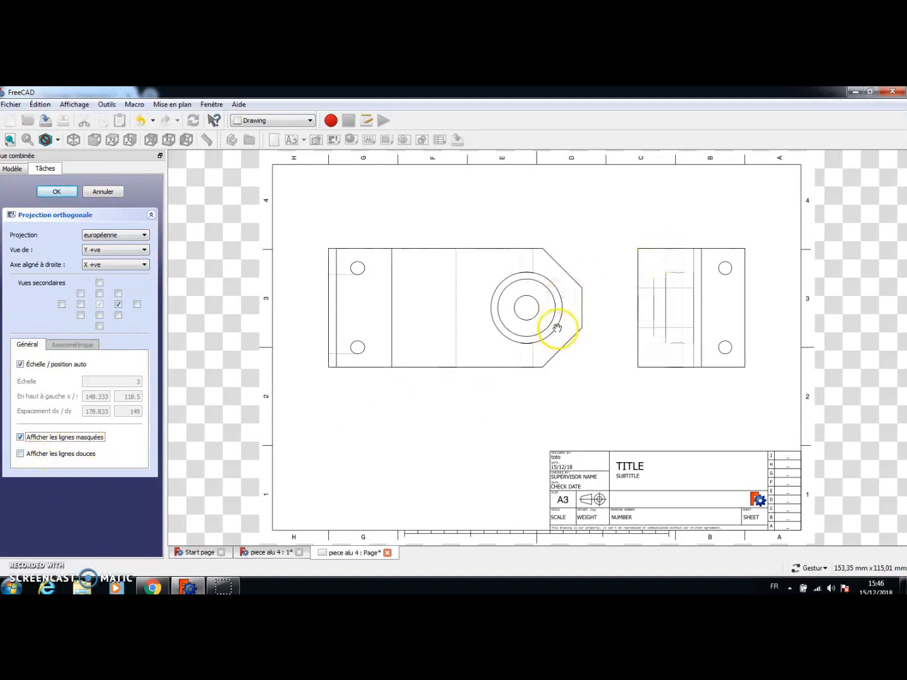
# - Add an isometric secondary view diagonally below and right of the main view, and set its scale to 1
pyautogui.click(119, 314)
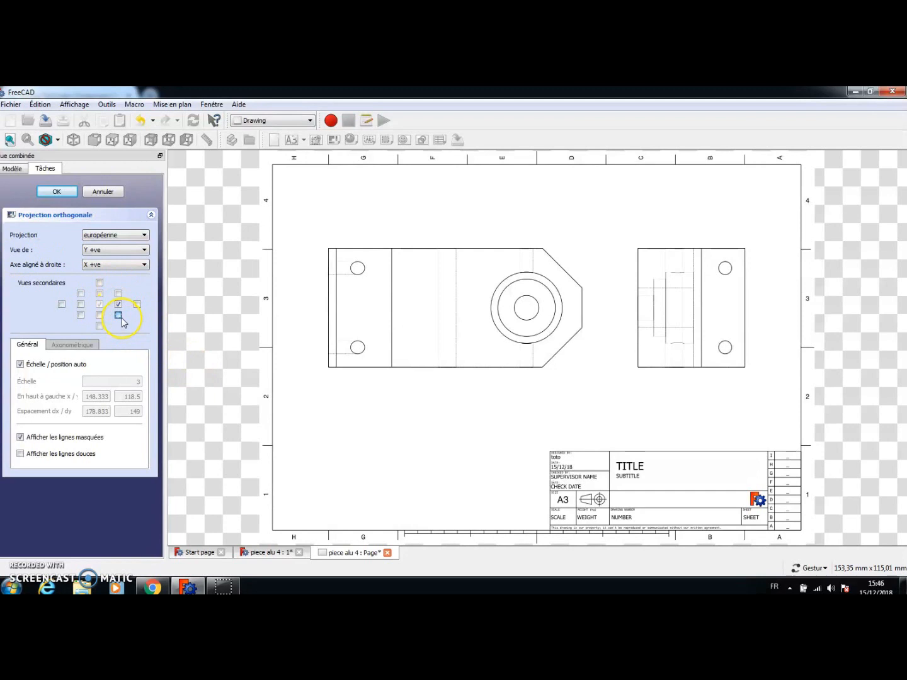
pyautogui.click(120, 316)
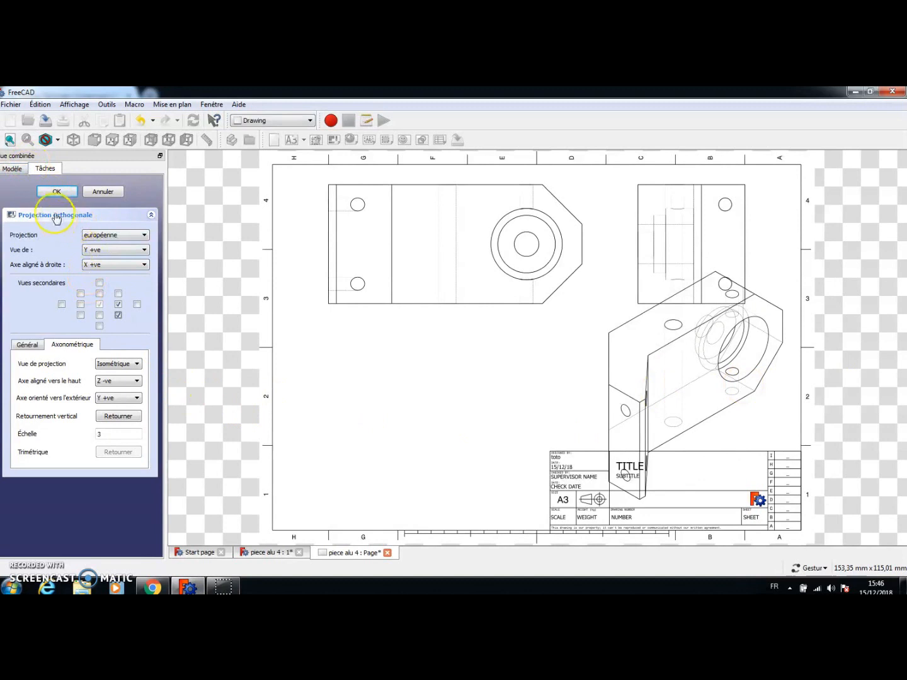
pyautogui.click(11, 168)
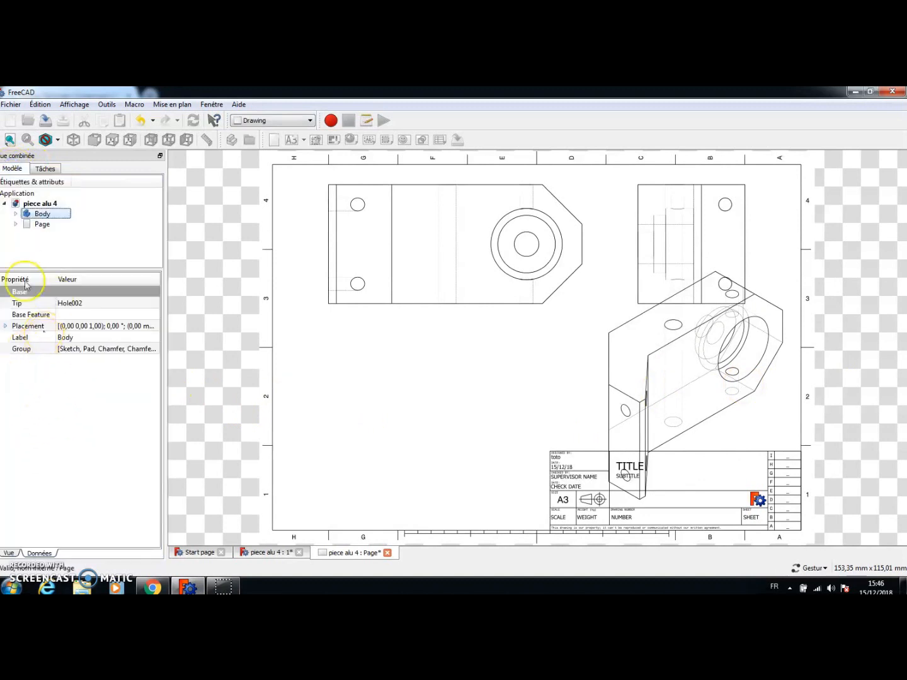
pyautogui.click(15, 224)
pyautogui.click(56, 255)
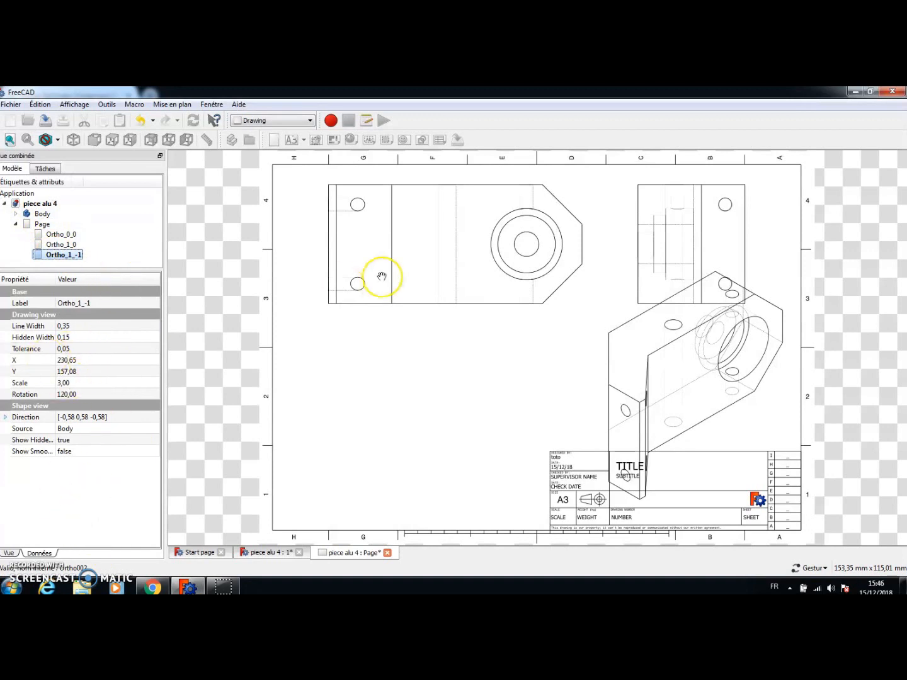
pyautogui.click(46, 168)
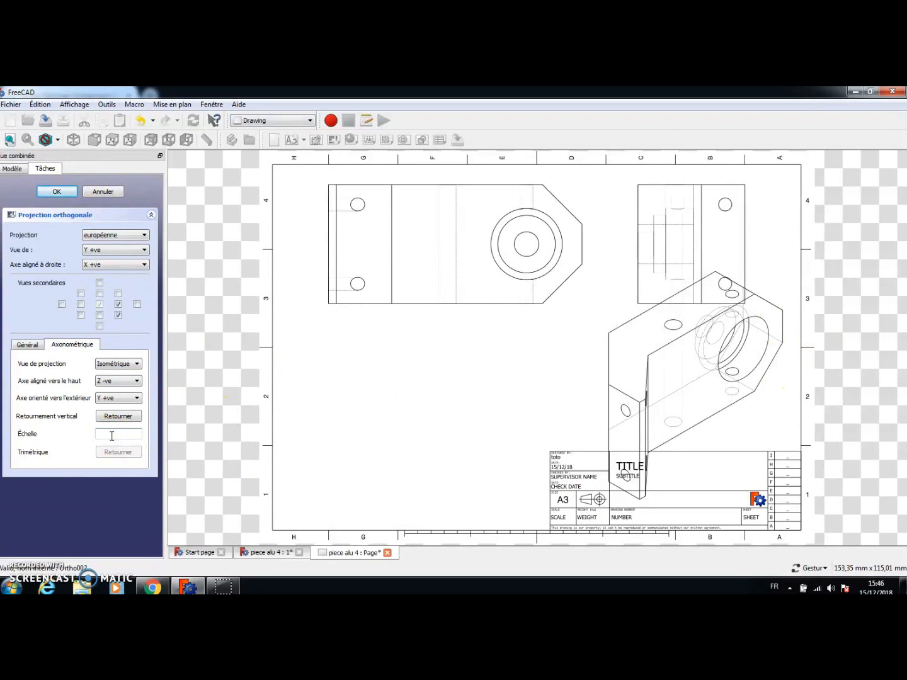
pyautogui.write('1')
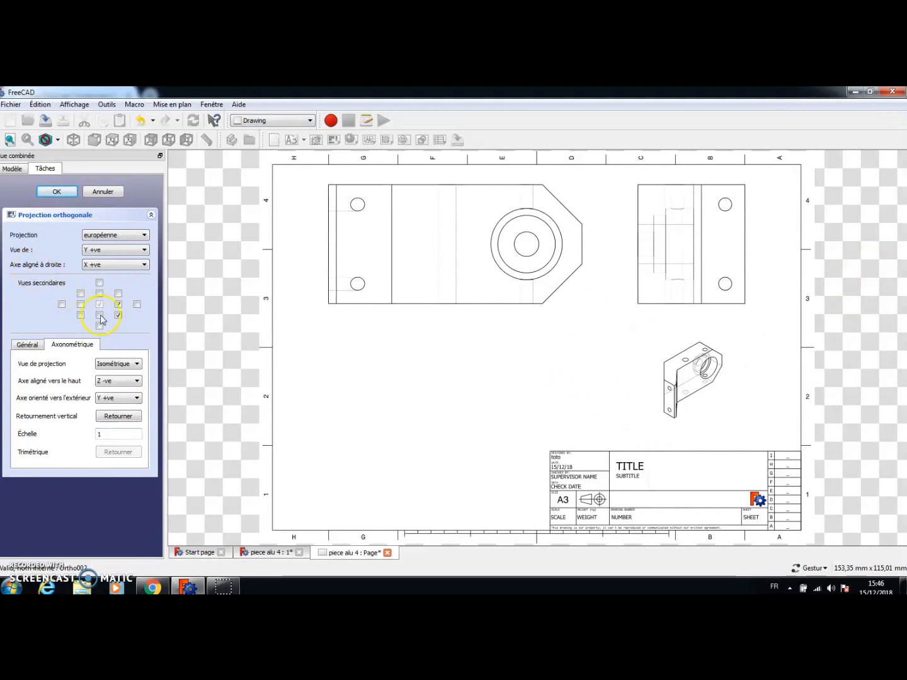
# - Add the secondary view directly below the main view and return to the general projection settings
pyautogui.click(99, 315)
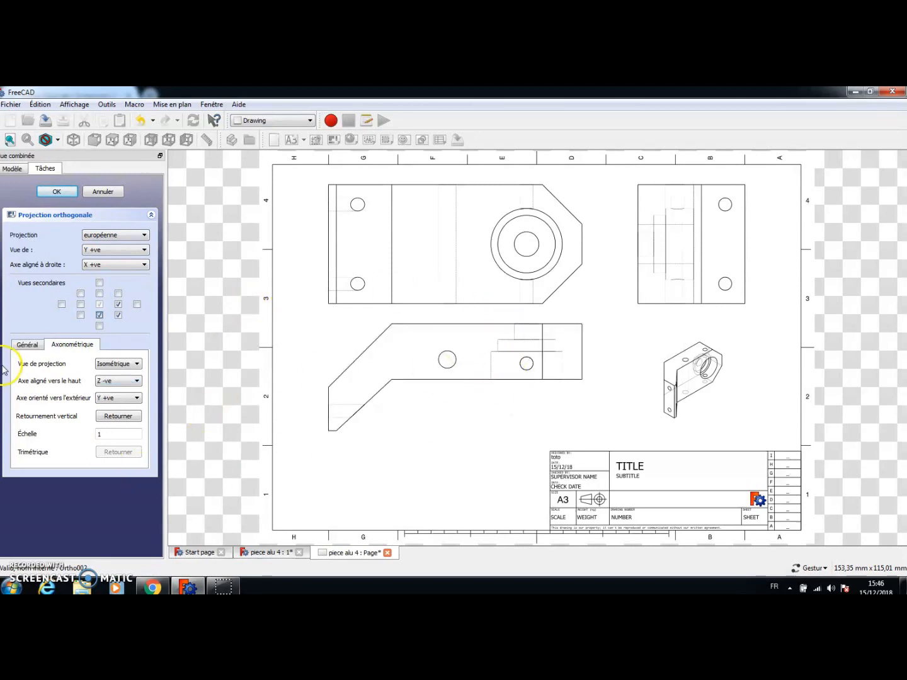
pyautogui.click(30, 345)
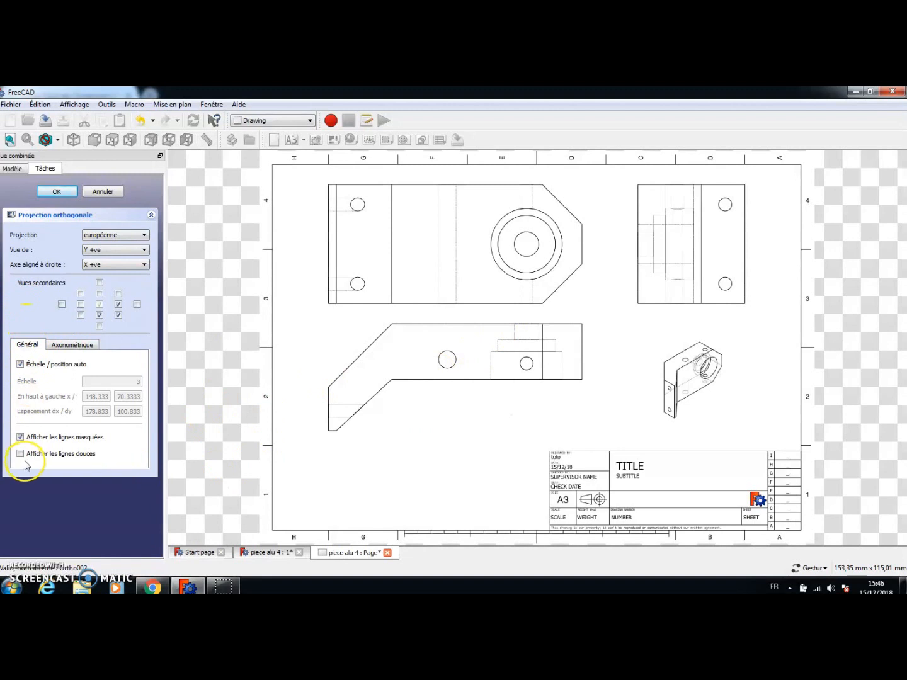
# - Confirm the orthographic projection to create the main view and its three secondary views
pyautogui.click(51, 191)
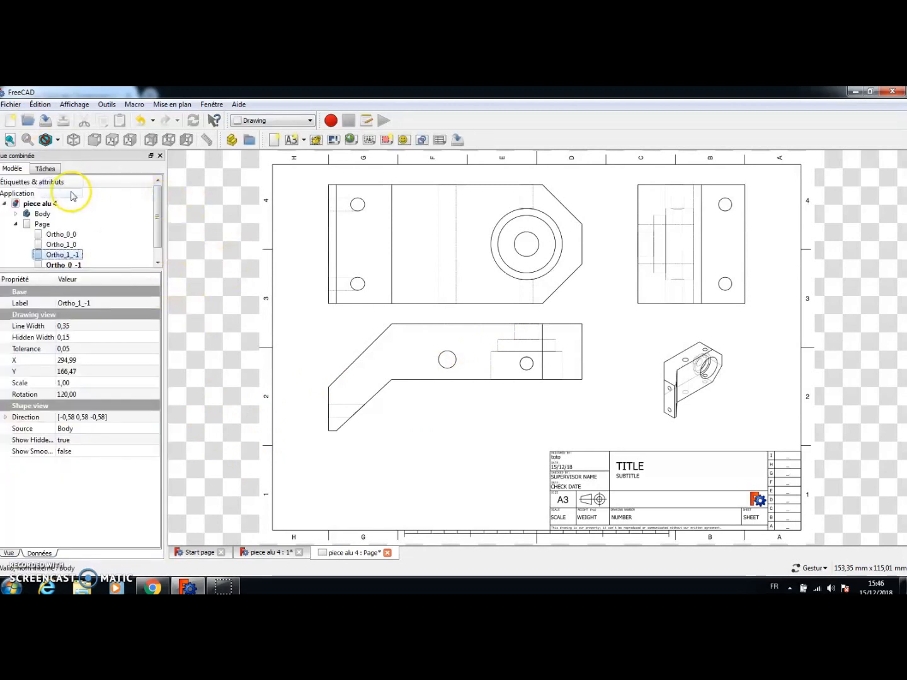
# - Set the scale of the view below the main view to 1, and return it to 3
pyautogui.scroll(-1, 126, 238)
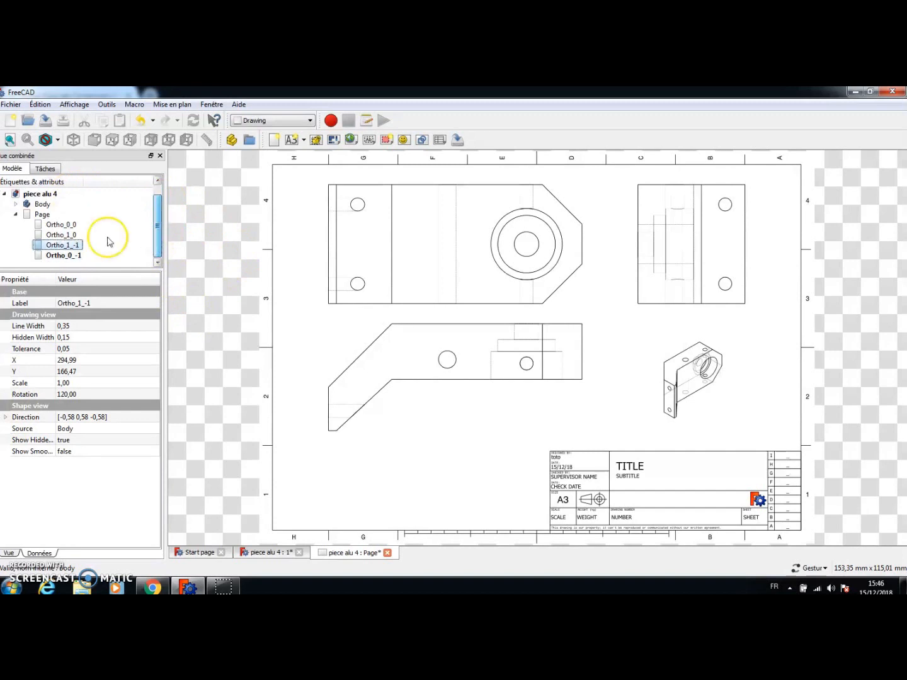
pyautogui.click(43, 256)
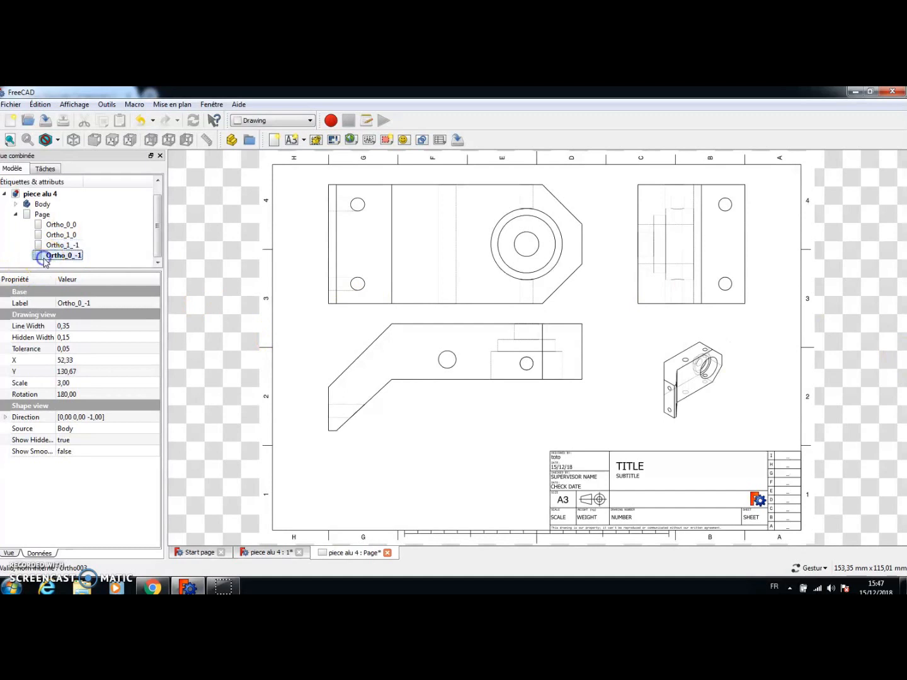
pyautogui.click(77, 384)
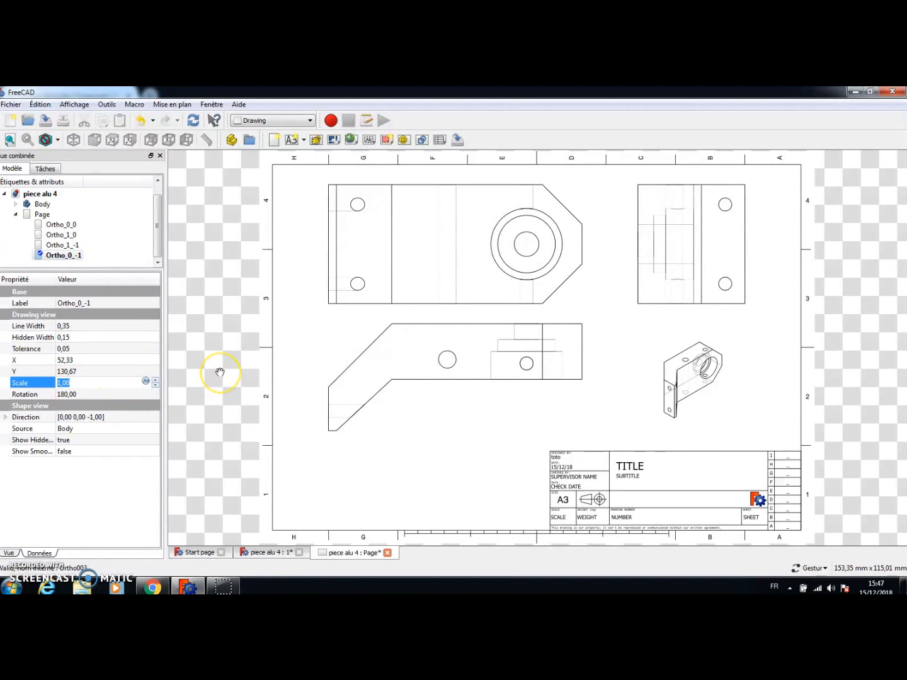
pyautogui.press('Return')
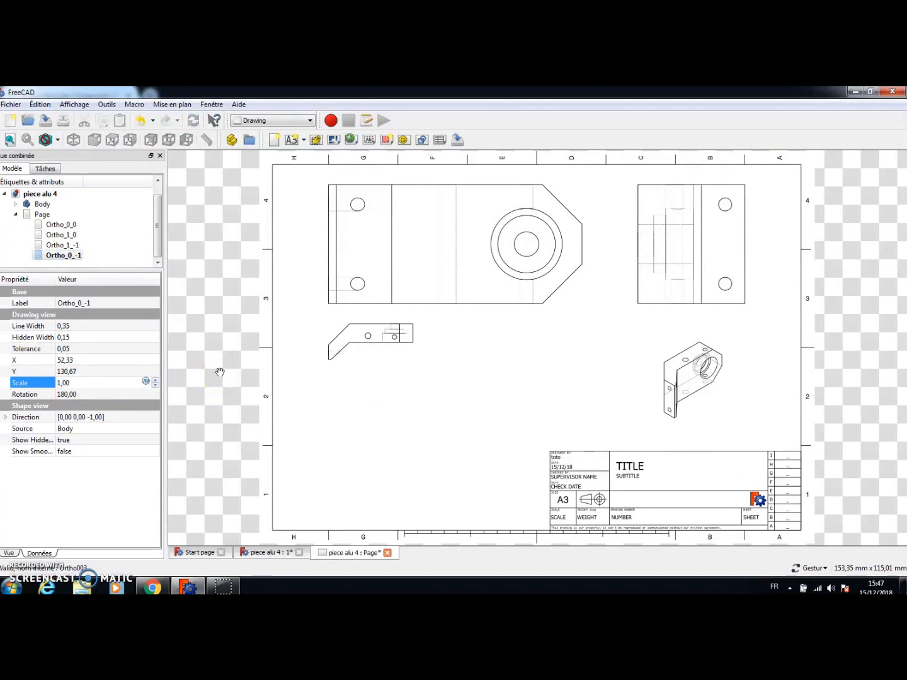
pyautogui.click(157, 380)
pyautogui.click(184, 405)
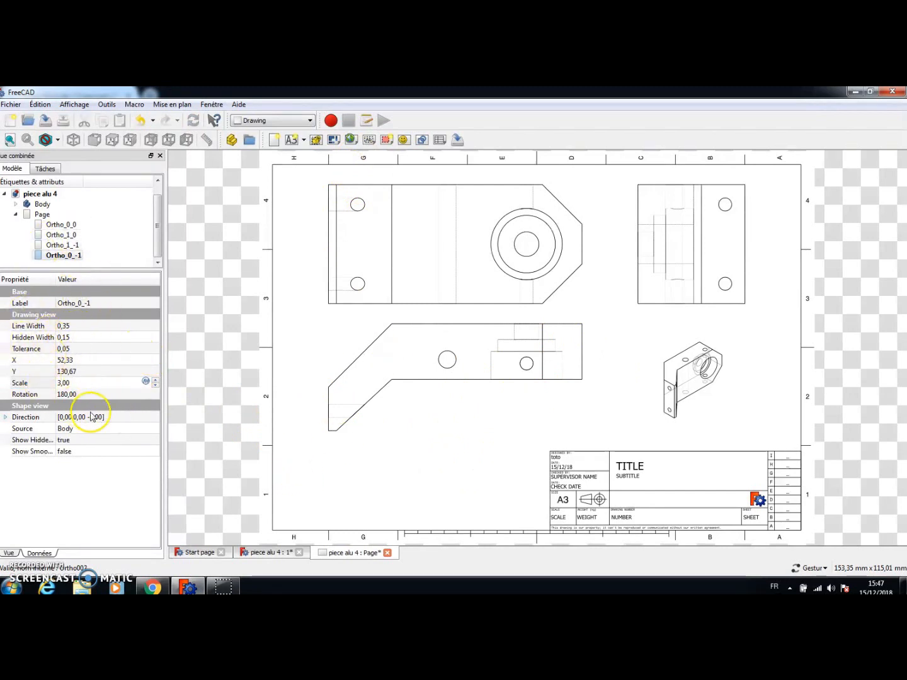
# - Set the hidden line width of the view below the main view to 9.15
pyautogui.click(82, 338)
pyautogui.click(155, 336)
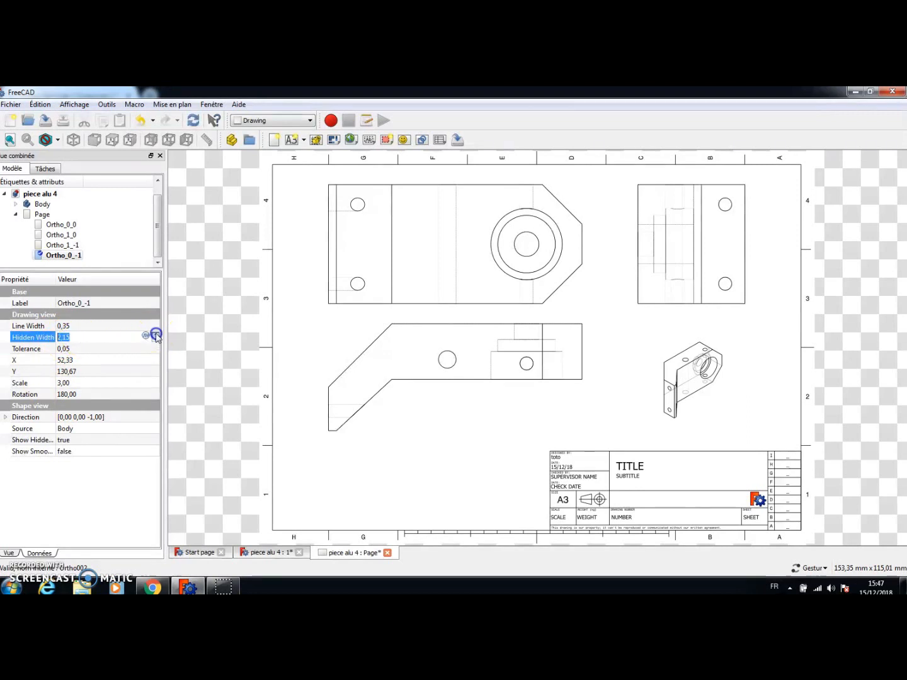
pyautogui.click(317, 349)
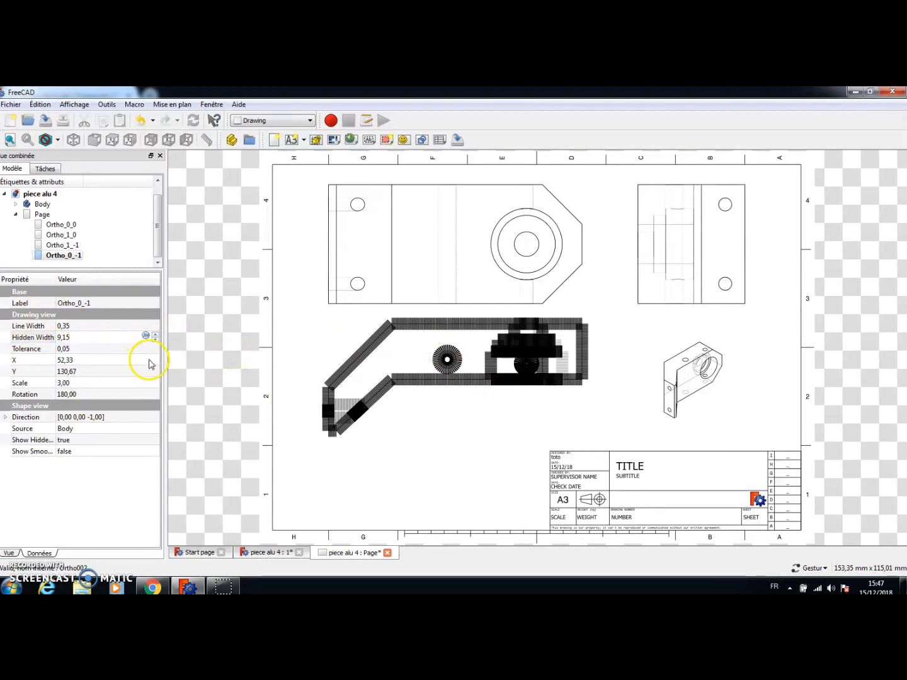
# - Set the hidden line width of the view below the main view back to 0.15
pyautogui.click(156, 340)
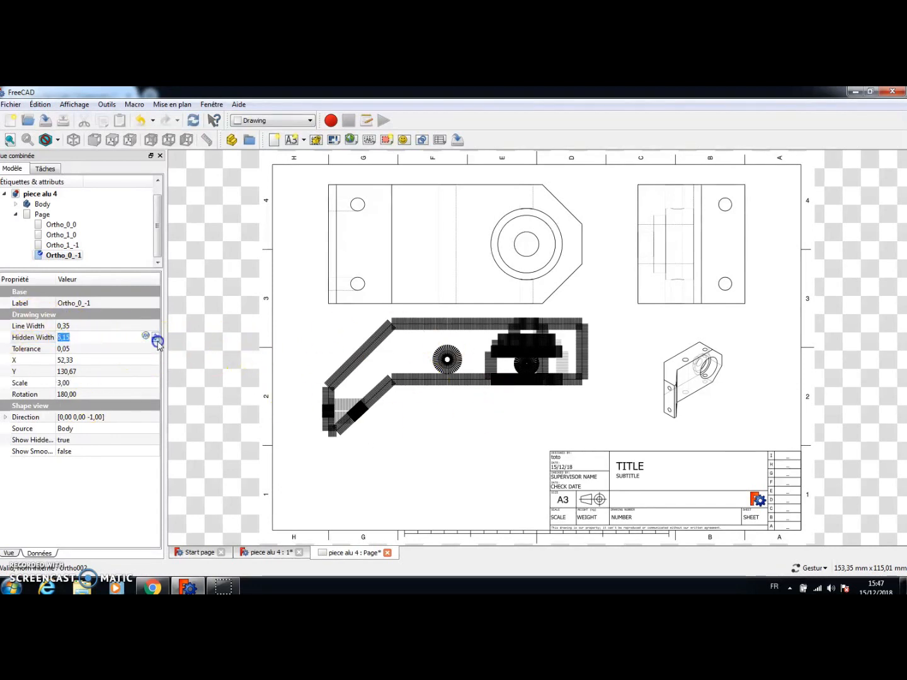
pyautogui.click(156, 340)
pyautogui.click(156, 335)
pyautogui.click(156, 335)
pyautogui.click(156, 335)
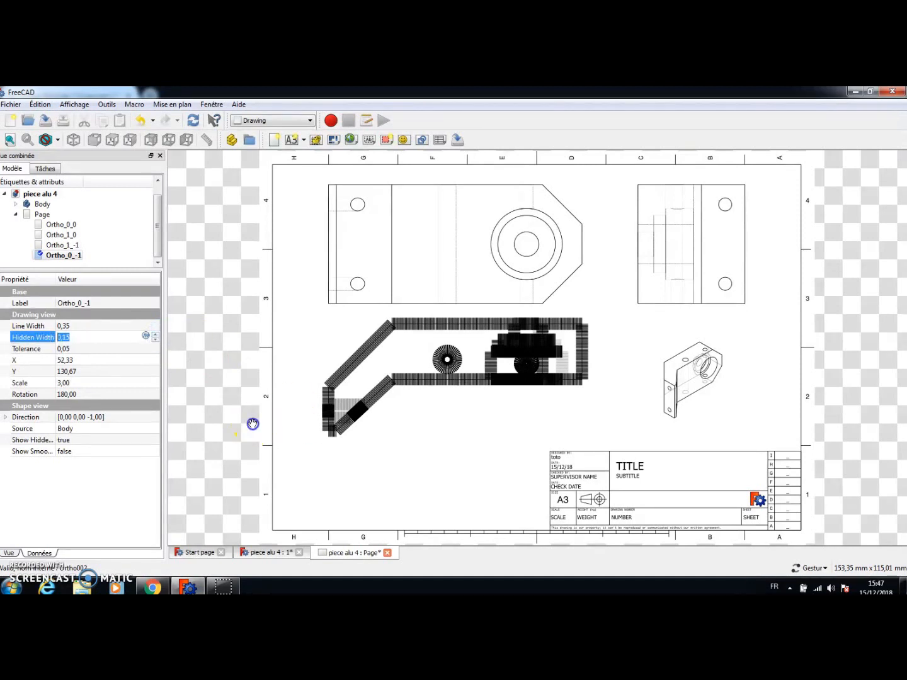
pyautogui.click(296, 440)
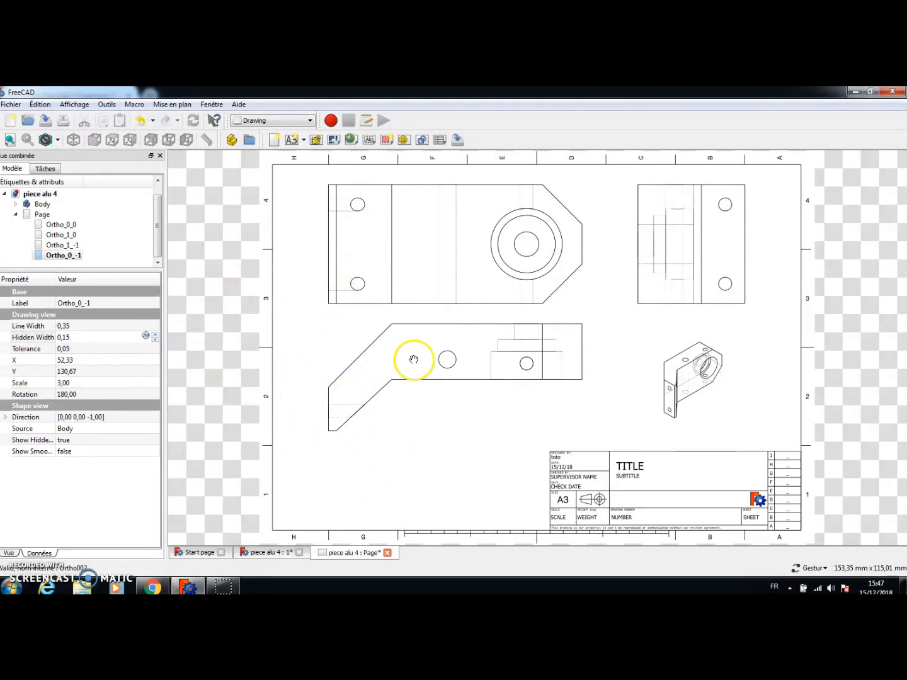
# - Delete the isometric view Ortho_1_-1 from the drawing page
pyautogui.click(69, 256)
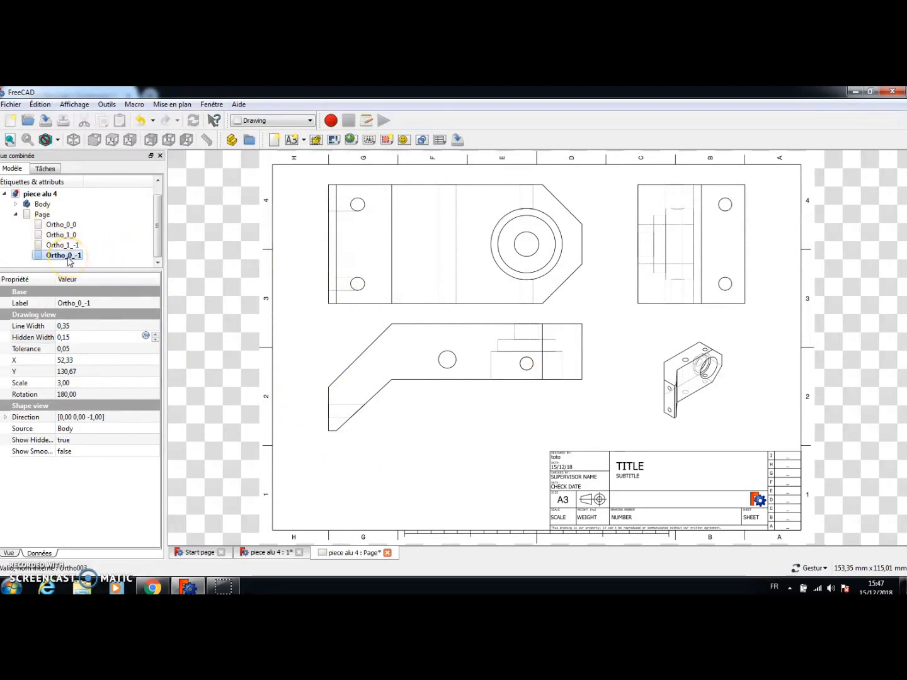
pyautogui.click(74, 246)
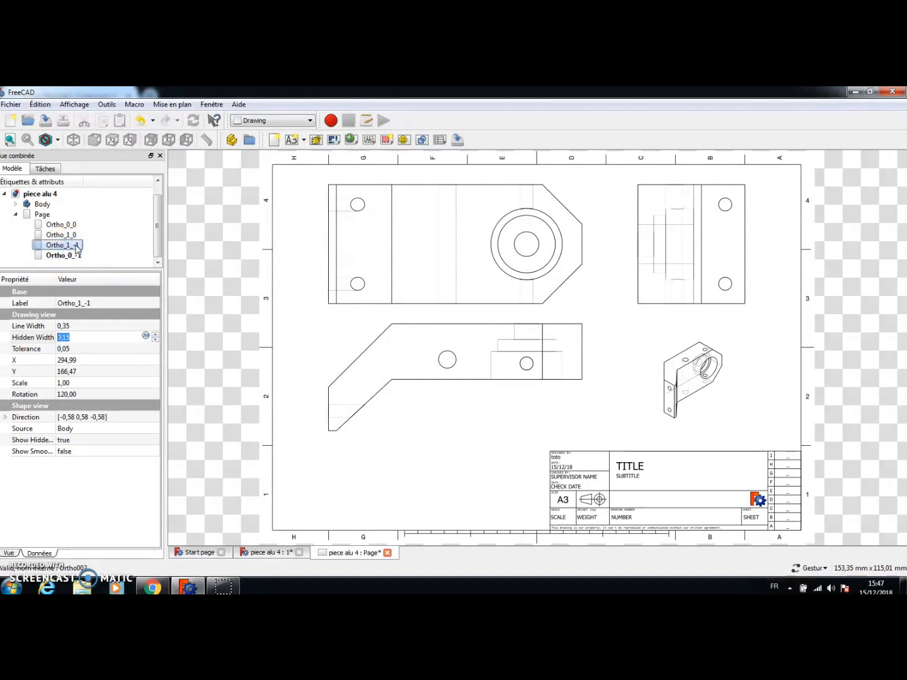
pyautogui.press('Delete')
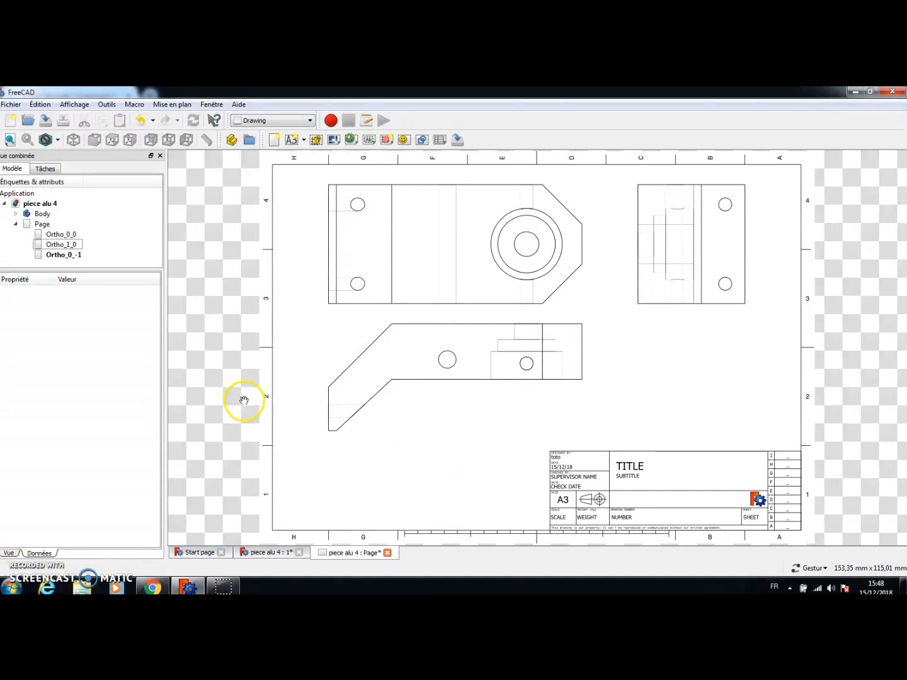
# - Switch to the Drawing Dimensioning workbench
pyautogui.click(309, 121)
pyautogui.click(285, 133)
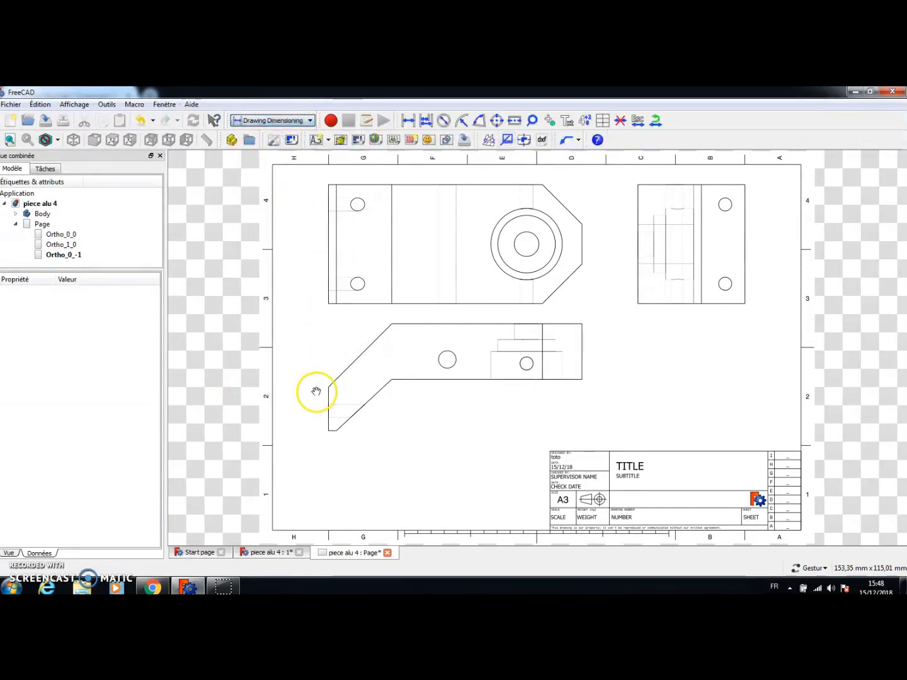
pyautogui.click(802, 214)
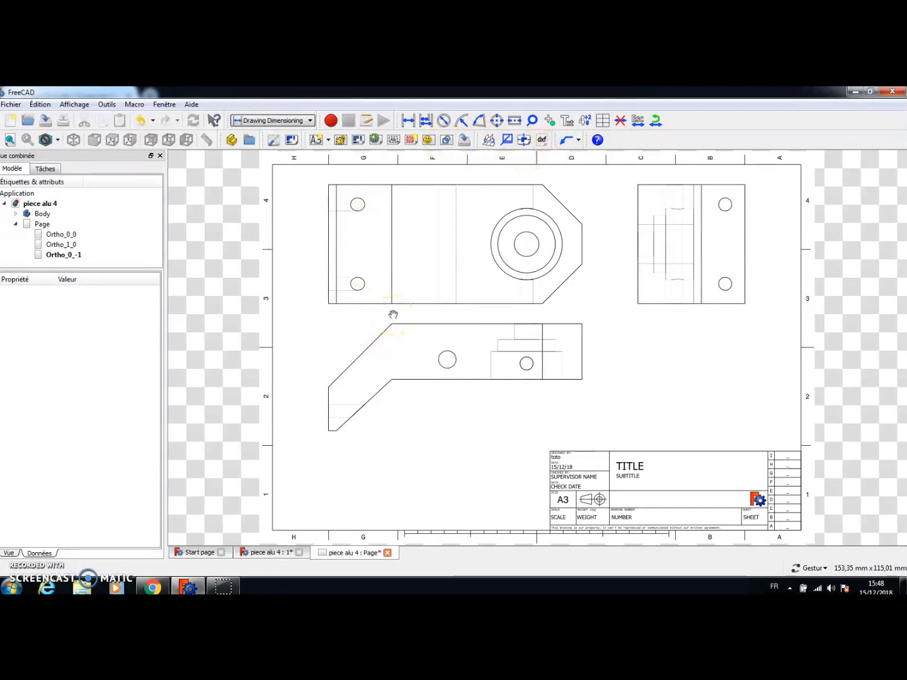
# - Add a linear dimension to the main view's upper horizontal edge between the bend line and the chamfer, placed just above the edge
pyautogui.click(409, 121)
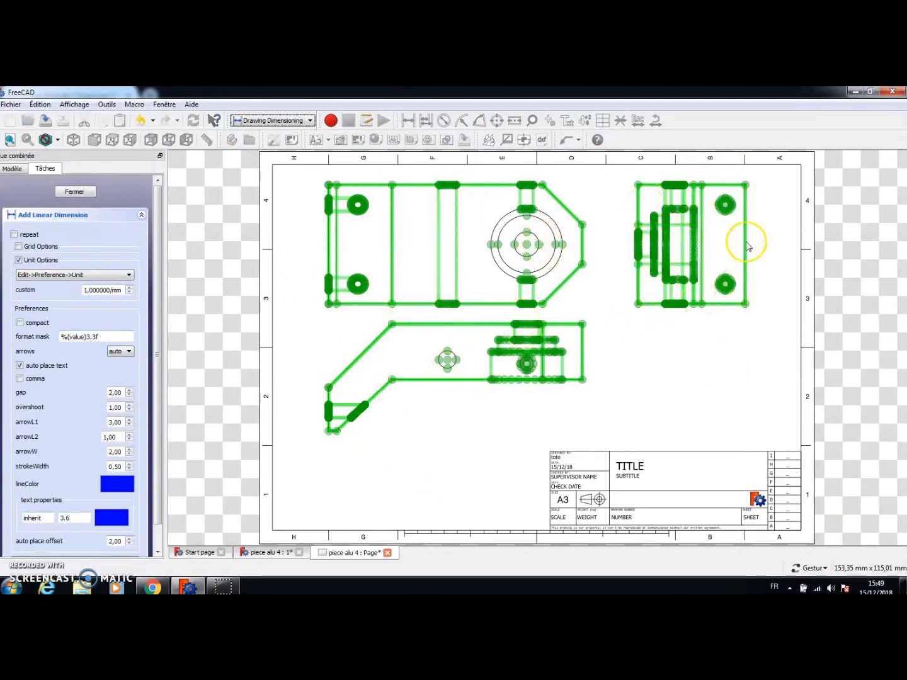
pyautogui.scroll(-2, 636, 217)
pyautogui.scroll(5, 661, 221)
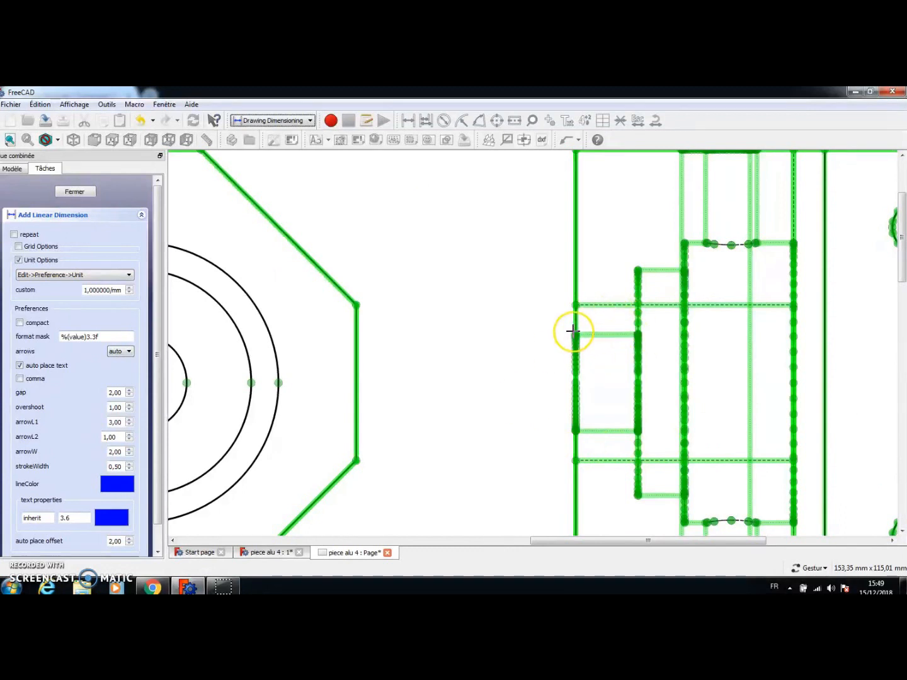
pyautogui.scroll(-2, 576, 332)
pyautogui.scroll(5, 577, 330)
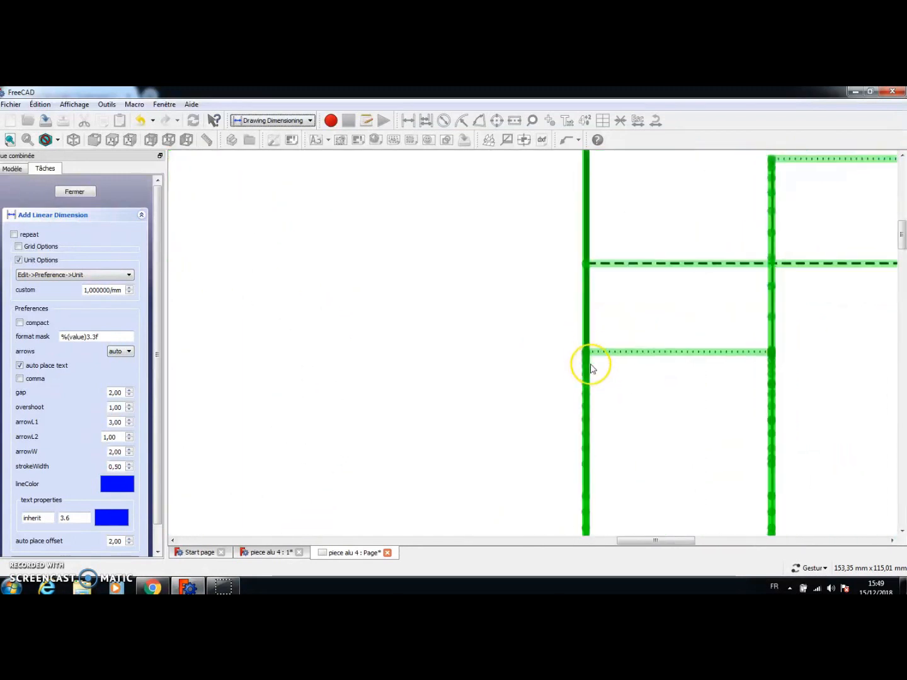
pyautogui.scroll(-6, 587, 352)
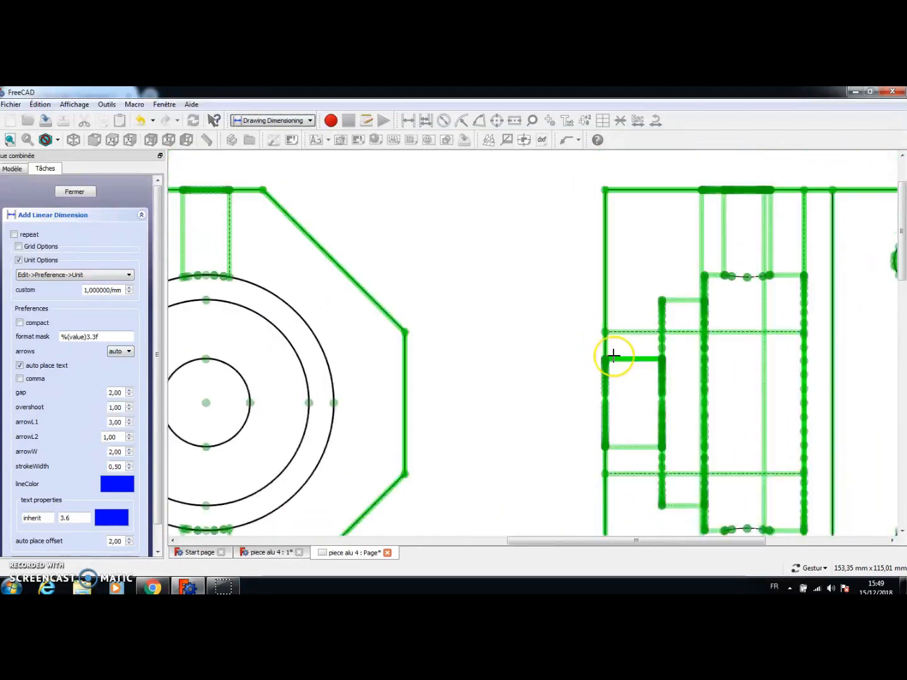
pyautogui.scroll(-2, 598, 357)
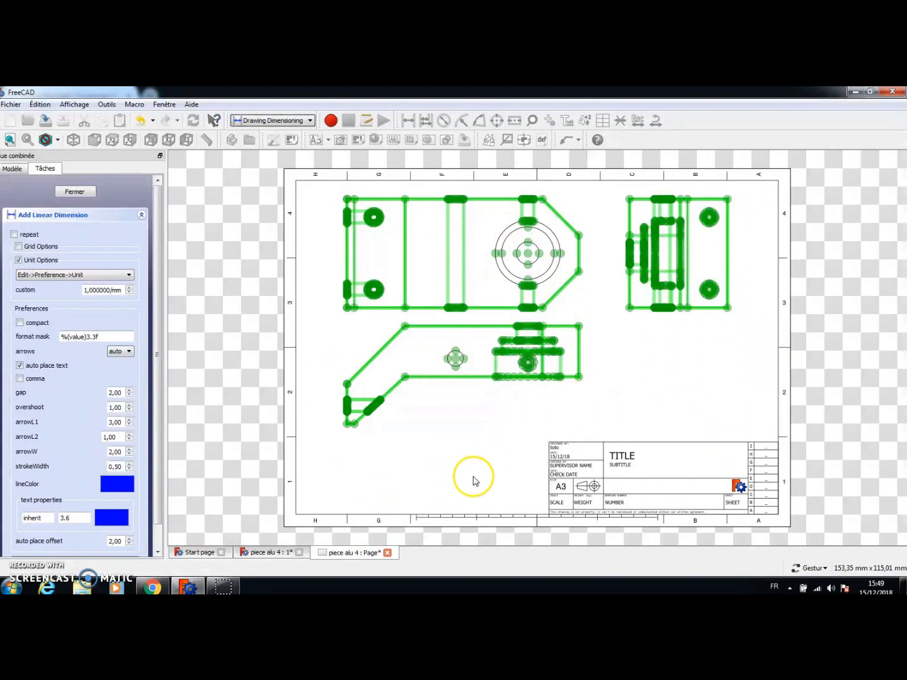
pyautogui.click(484, 198)
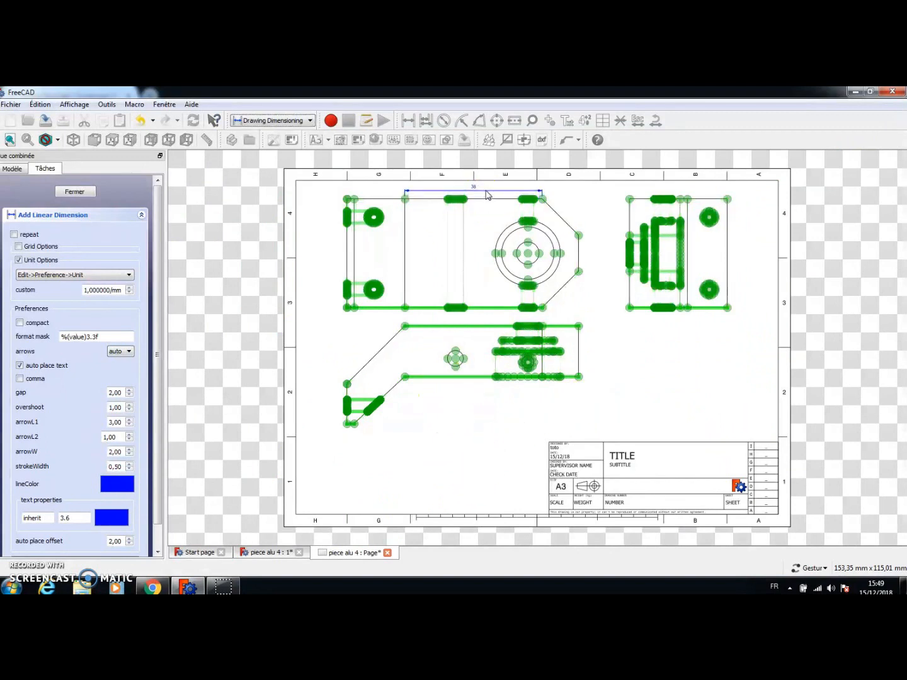
pyautogui.click(486, 194)
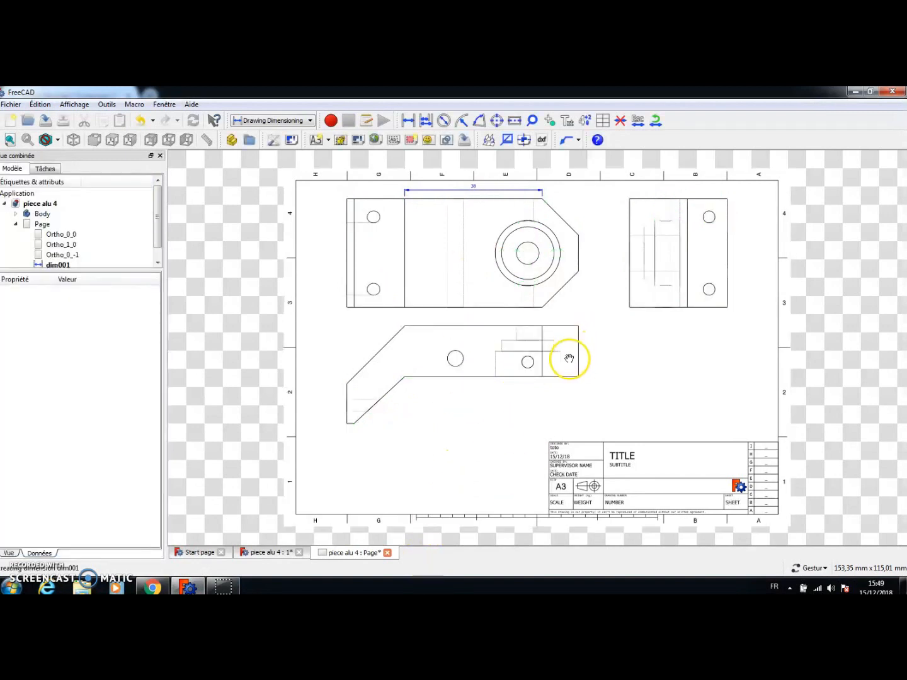
# - Add diameter dimensions to the middle and innermost concentric circles in the main view, placing the first outside the part and the second inside
pyautogui.click(444, 119)
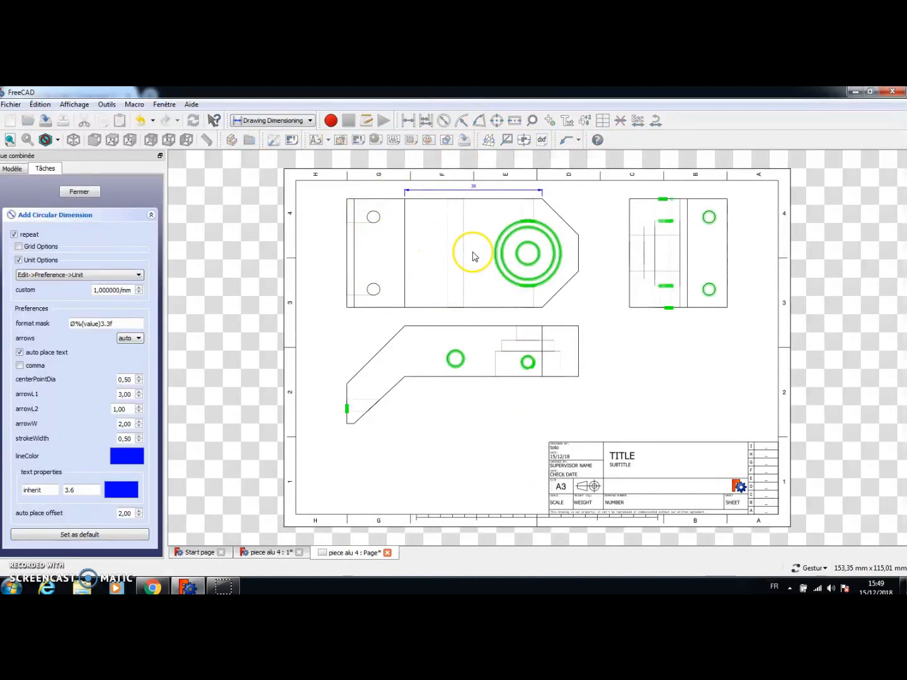
pyautogui.click(510, 269)
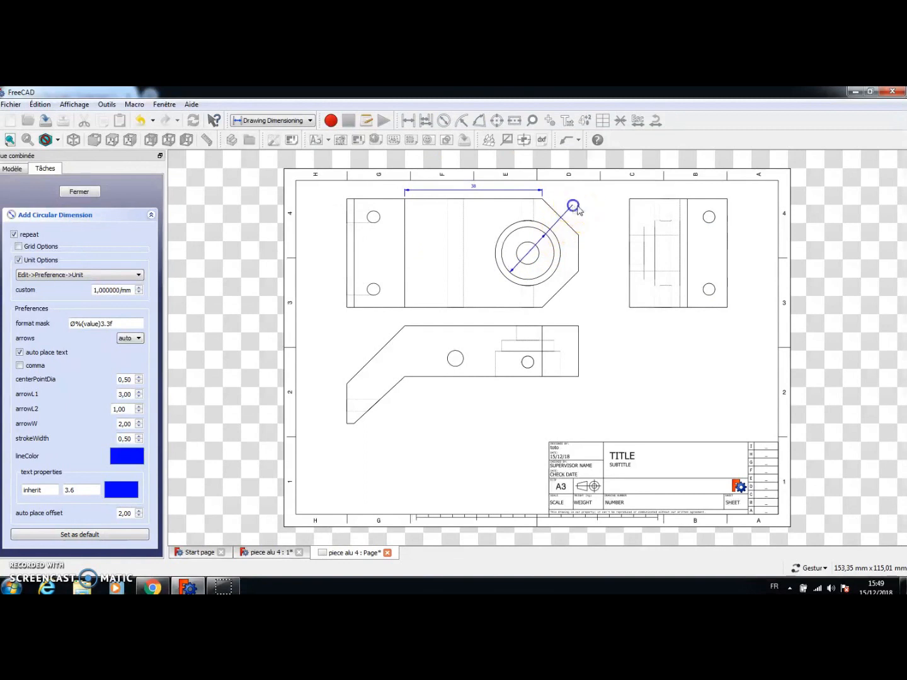
pyautogui.click(599, 214)
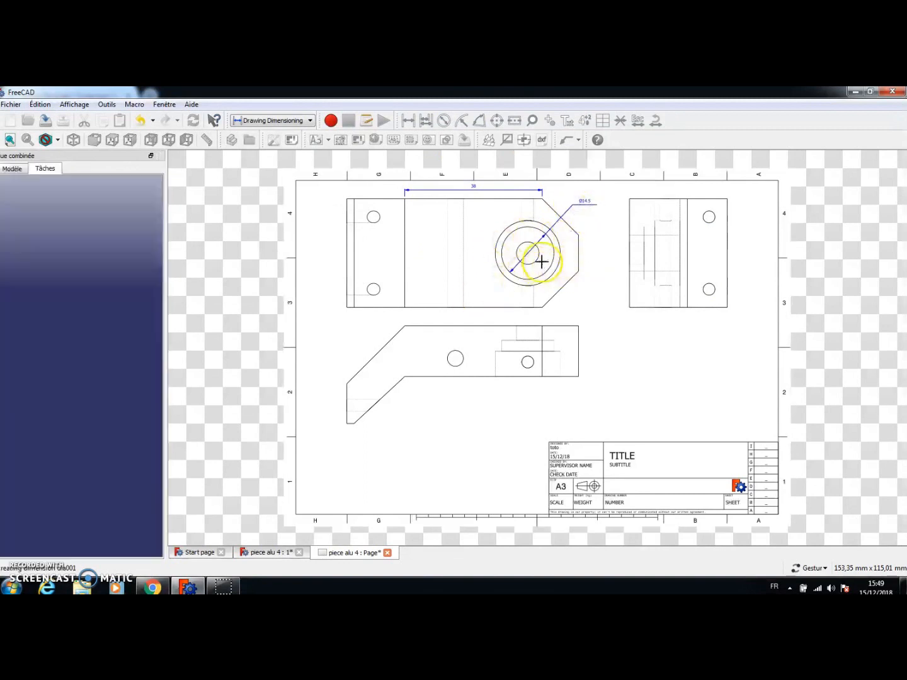
pyautogui.click(530, 263)
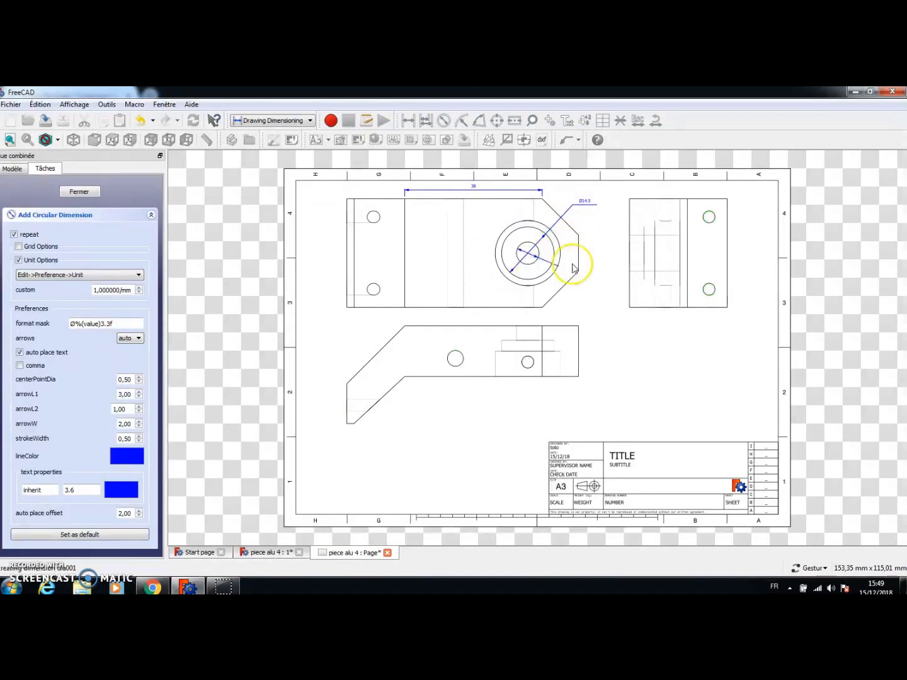
pyautogui.click(534, 254)
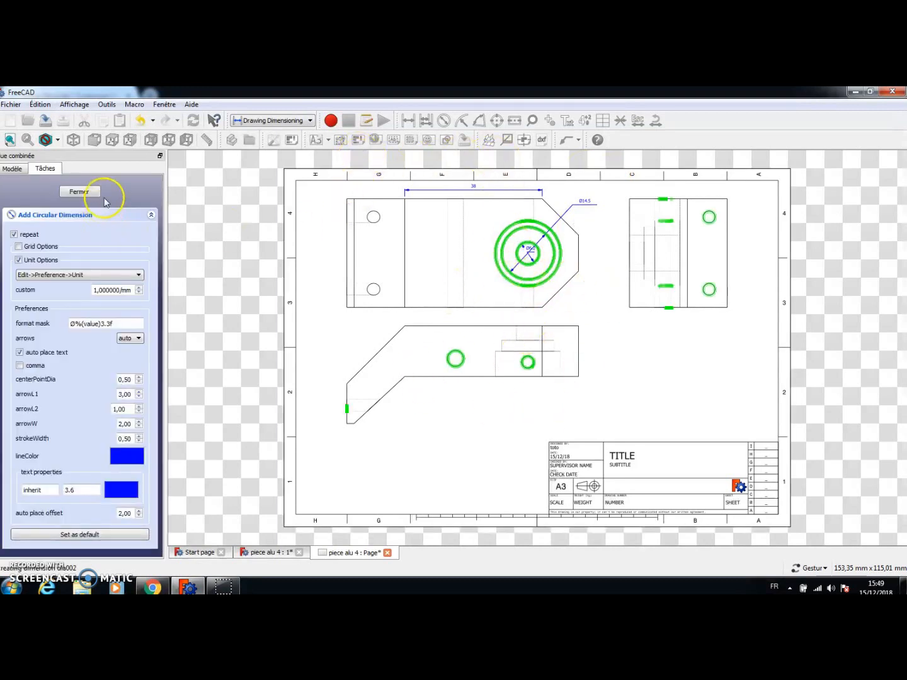
pyautogui.click(79, 192)
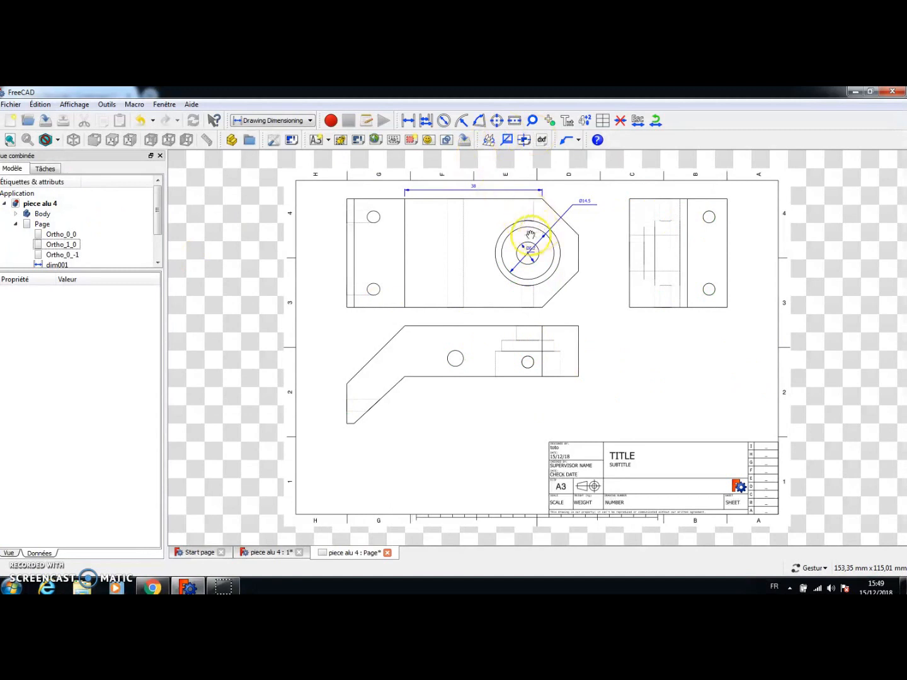
# - Add a radius dimension to the larger hole in the view below the main view, with its text to the hole's upper left
pyautogui.click(461, 120)
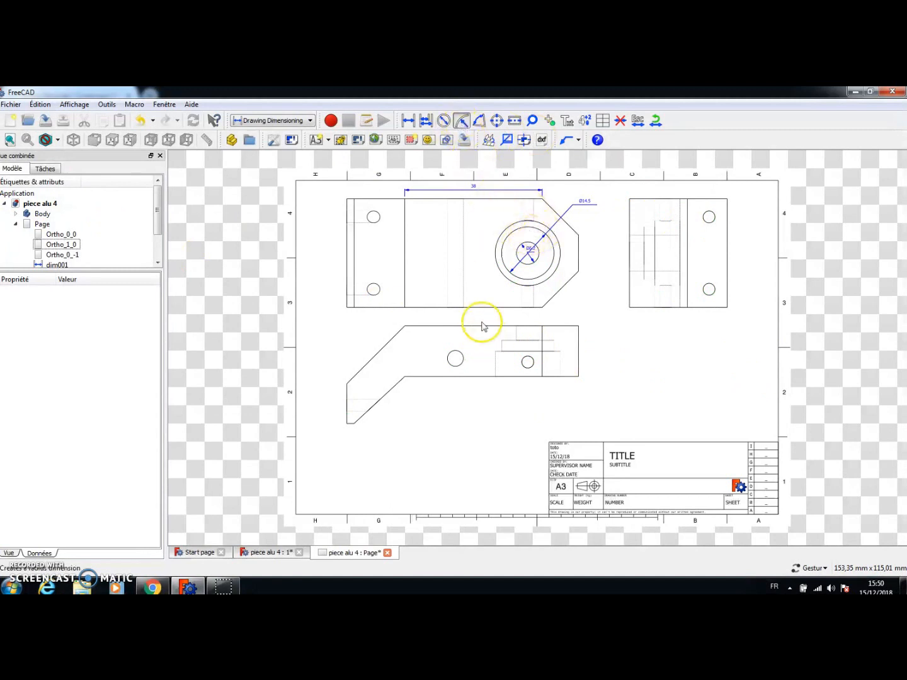
pyautogui.click(451, 359)
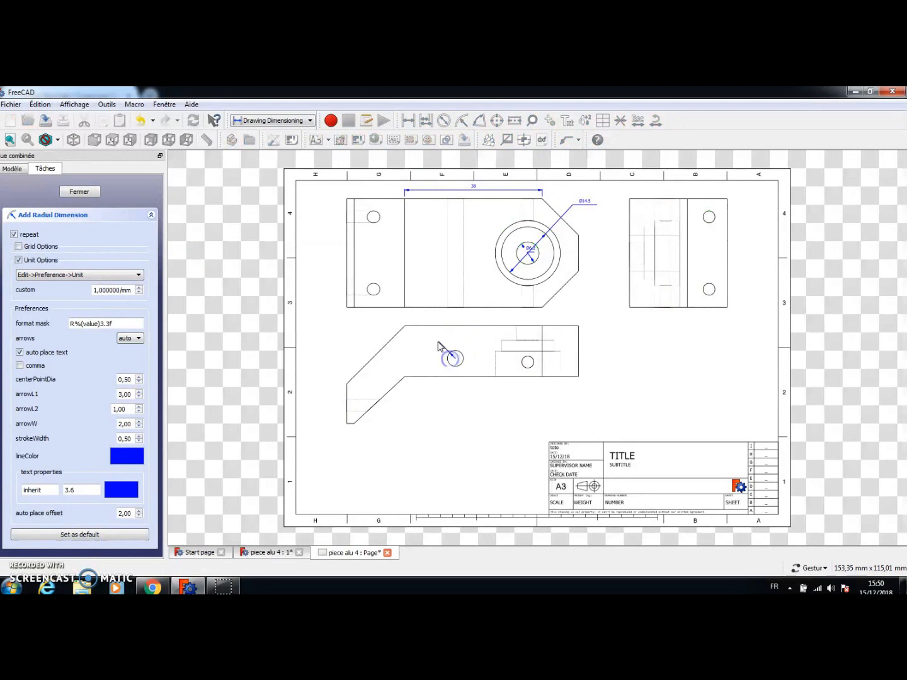
pyautogui.click(426, 350)
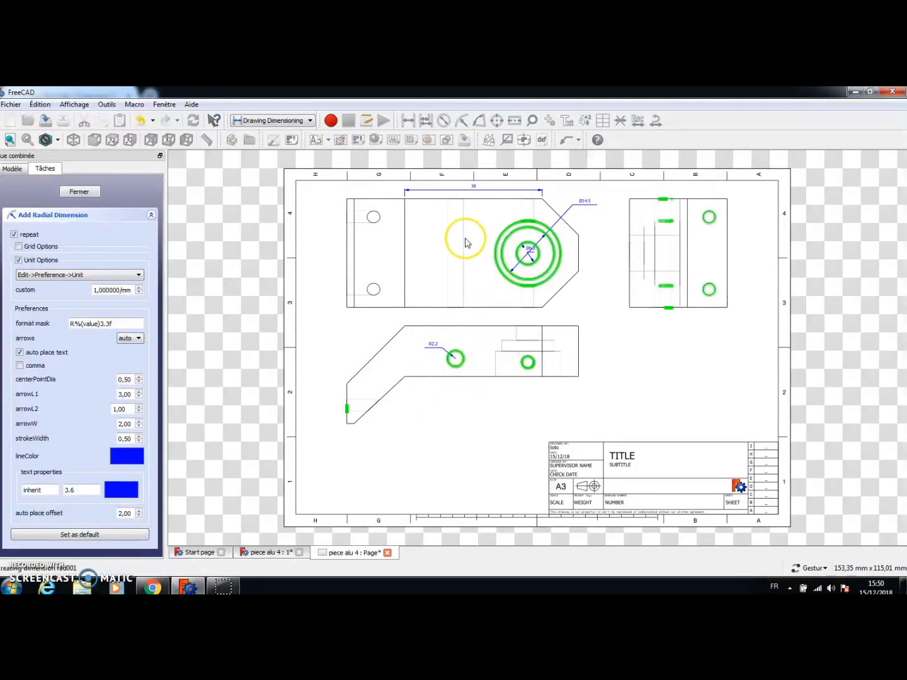
pyautogui.click(79, 191)
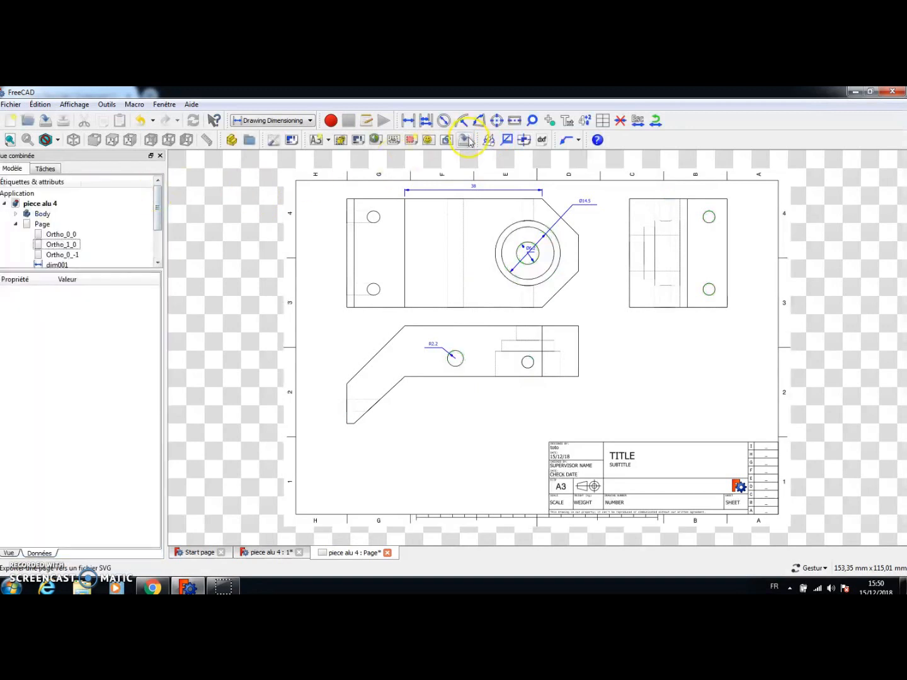
# - Add horizontal and vertical center lines through the larger hole in the view below the main view
pyautogui.click(496, 121)
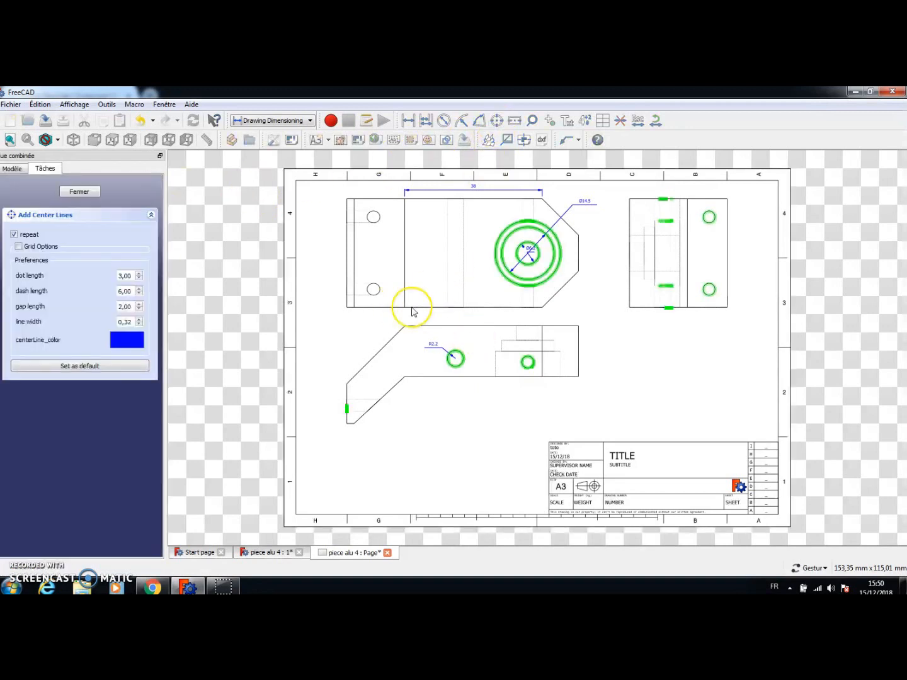
pyautogui.click(458, 352)
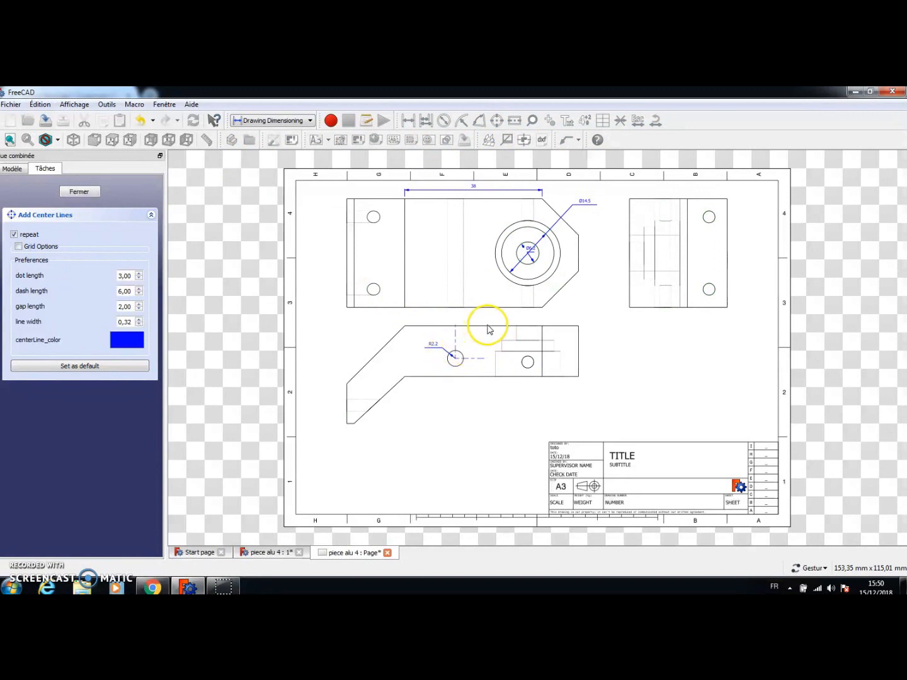
pyautogui.click(415, 387)
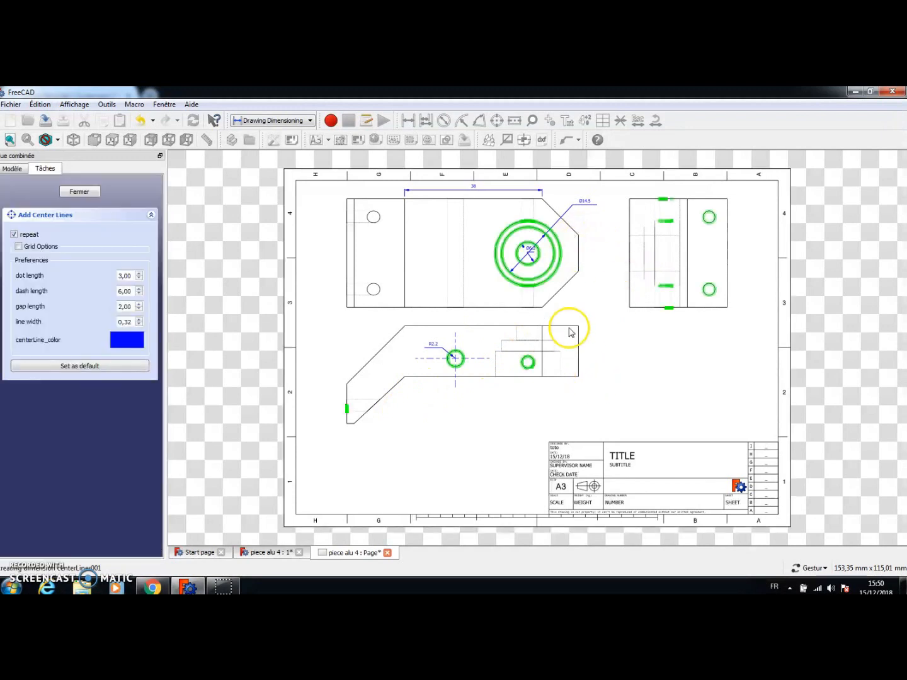
pyautogui.click(84, 192)
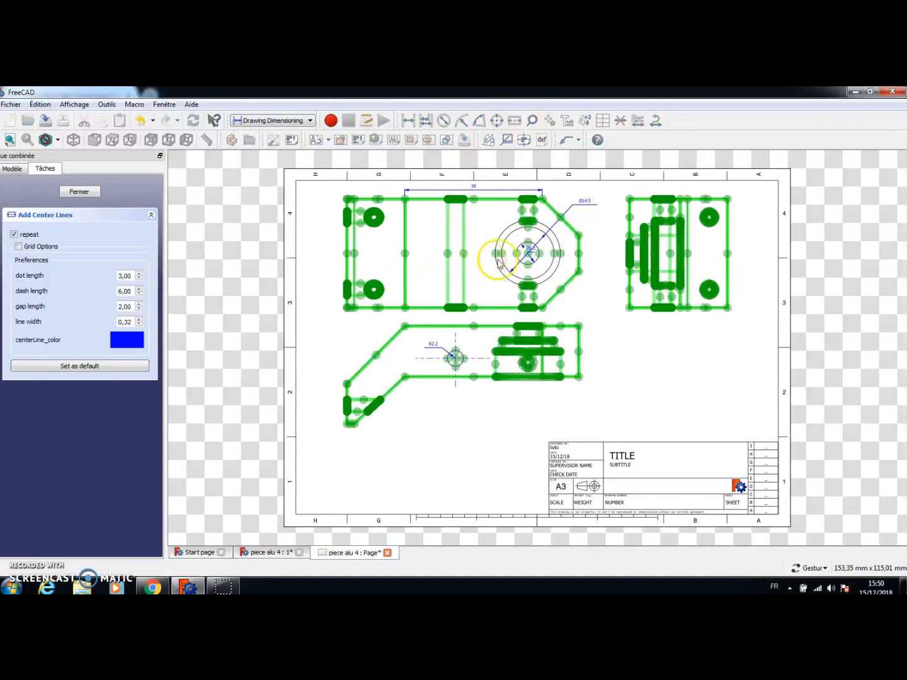
# - Add a horizontal center line through the main view's concentric circles, extending past its outer edge and across the side view
pyautogui.click(527, 254)
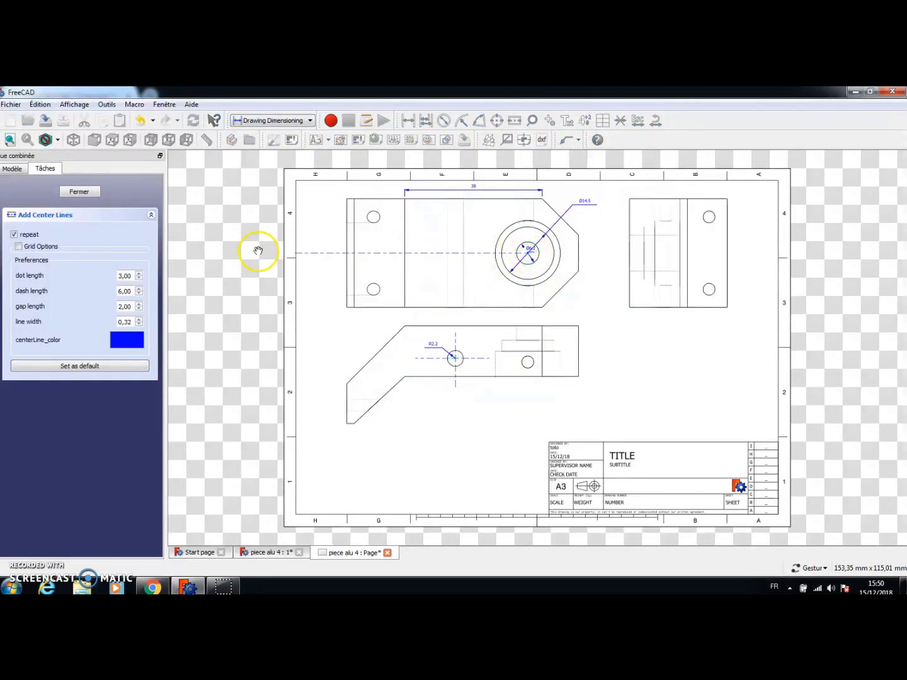
pyautogui.click(700, 253)
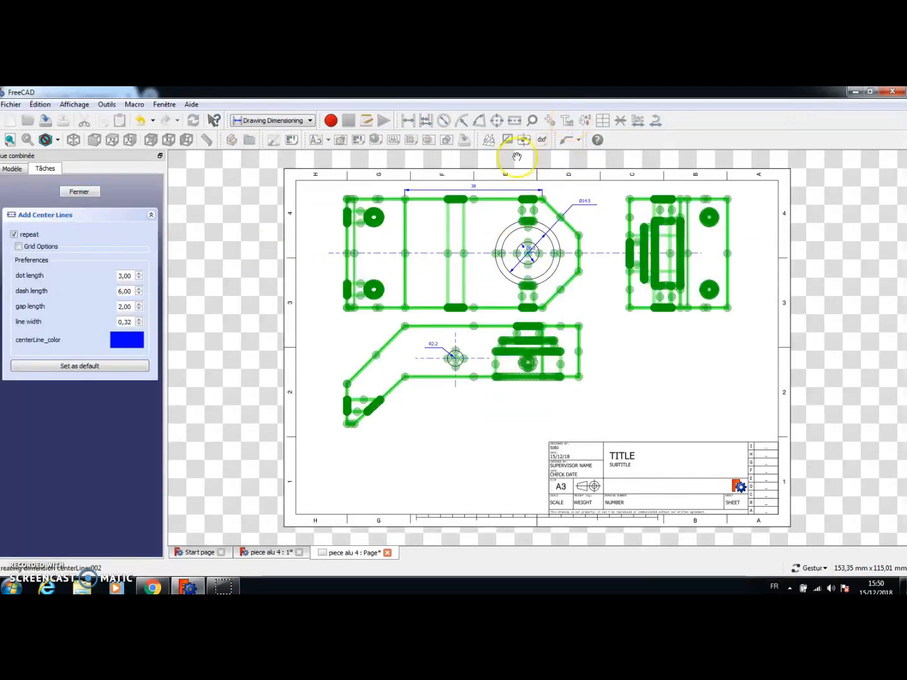
pyautogui.click(82, 191)
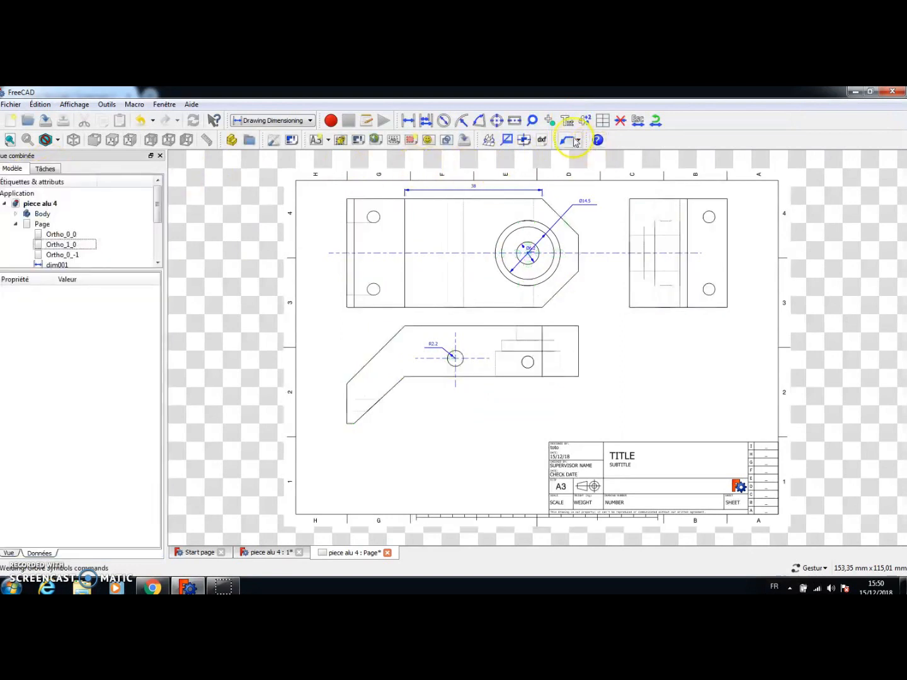
# - Place the text "toto" in orange at size 10 in the empty area beside the view below the main view
pyautogui.click(565, 121)
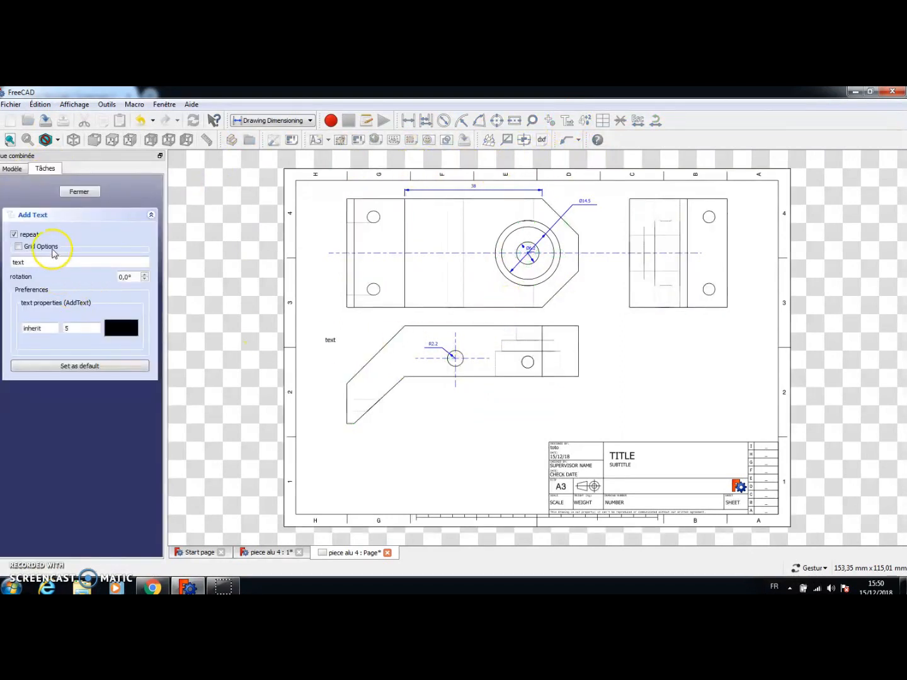
pyautogui.moveTo(39, 263); pyautogui.dragTo(3, 272)
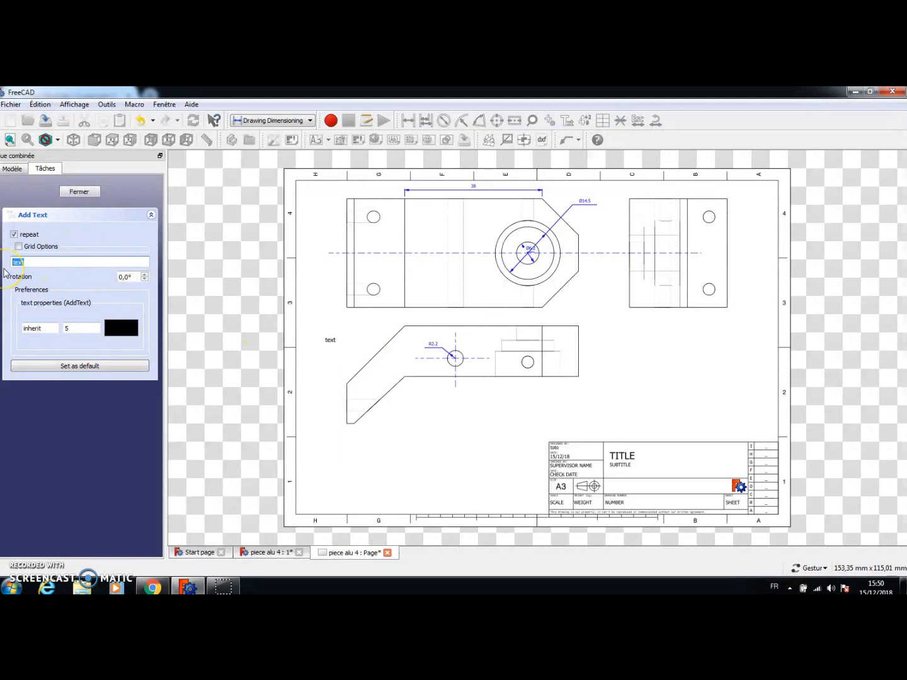
pyautogui.press('BackSpace')
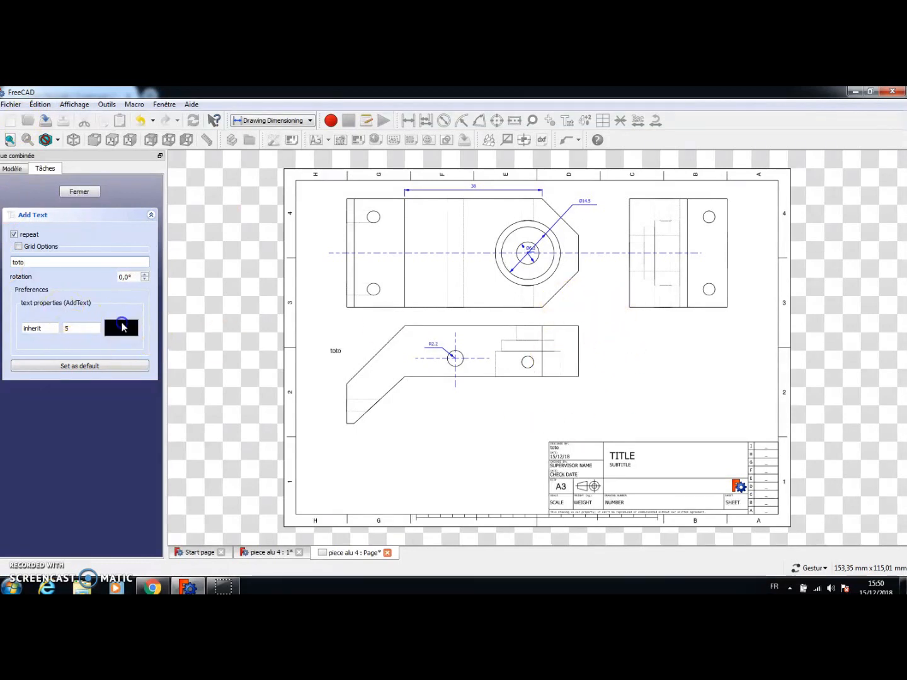
pyautogui.click(410, 254)
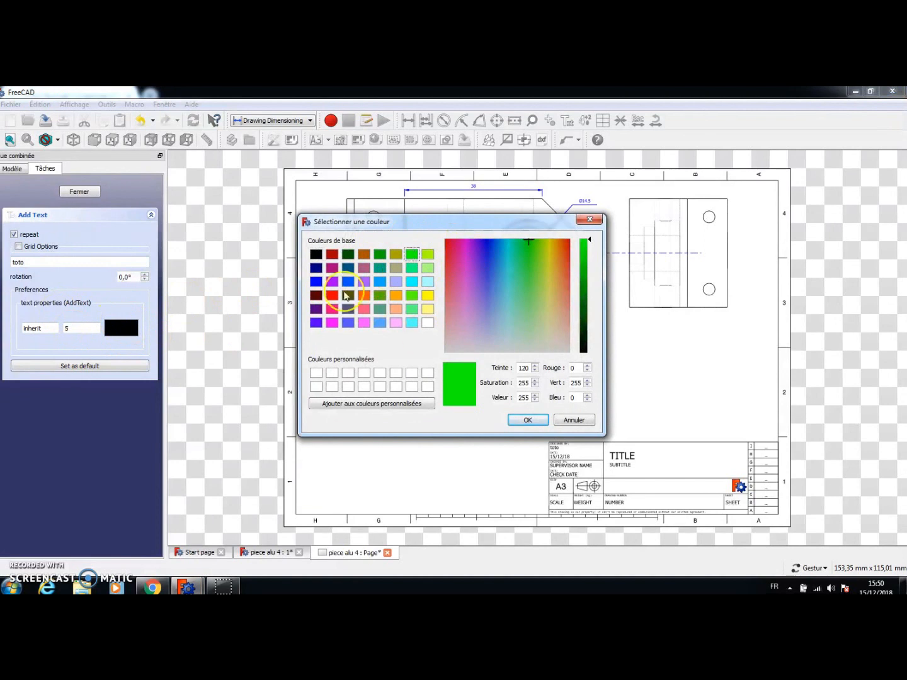
pyautogui.click(364, 295)
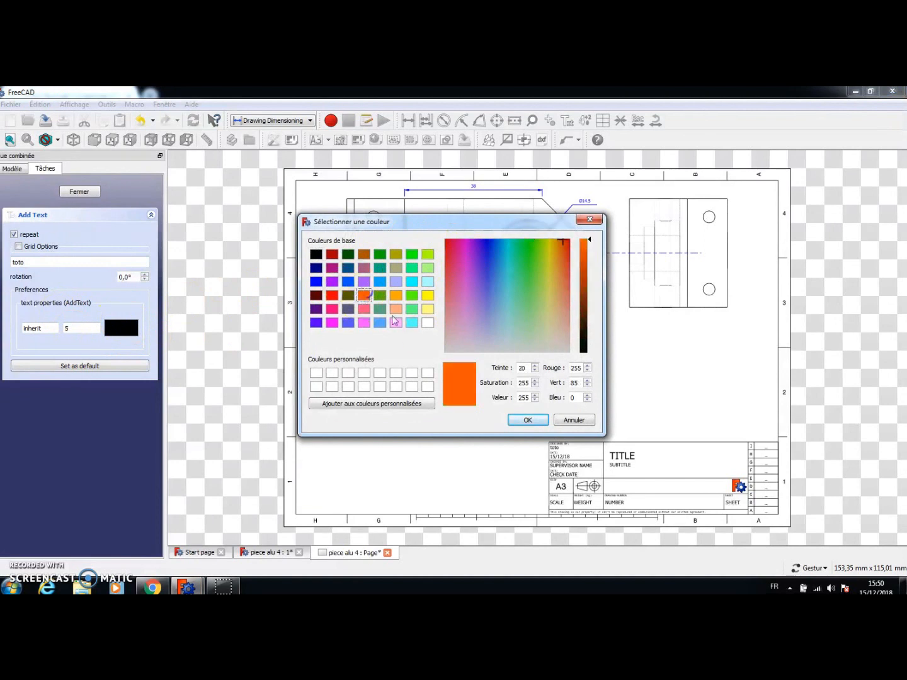
pyautogui.click(524, 420)
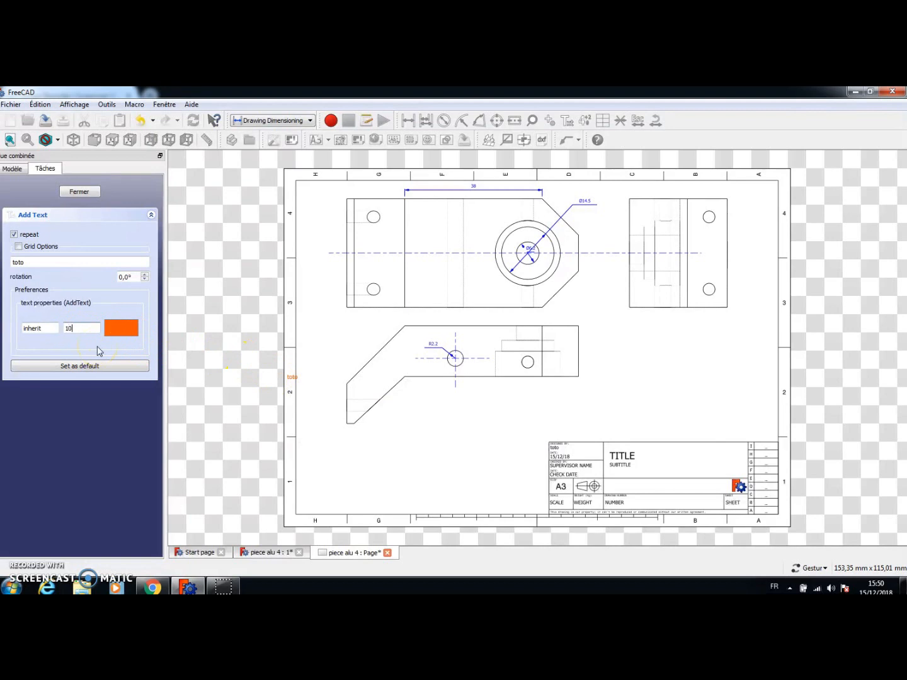
pyautogui.click(621, 357)
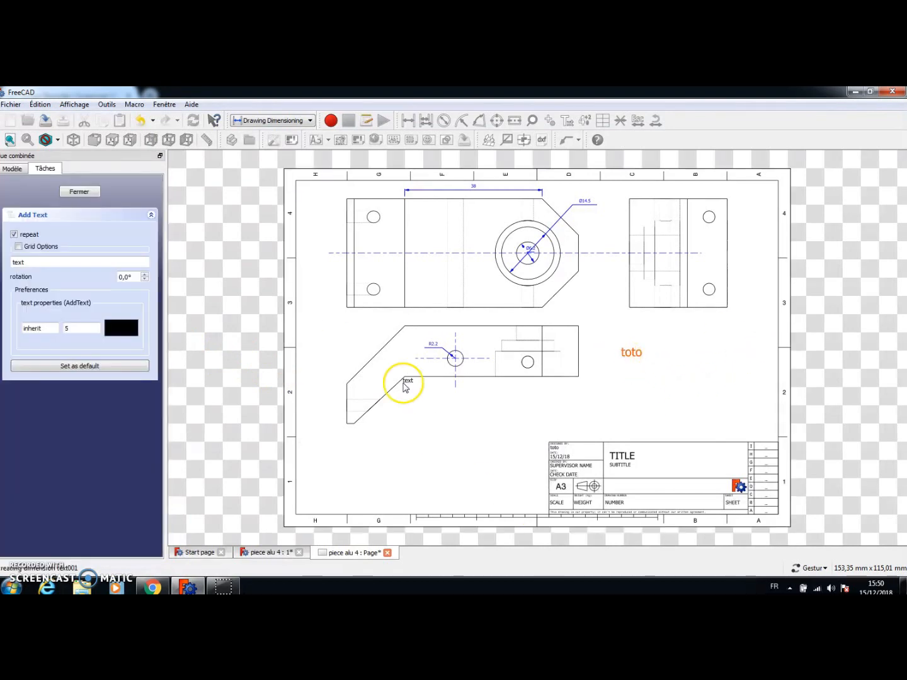
pyautogui.click(374, 362)
pyautogui.click(73, 191)
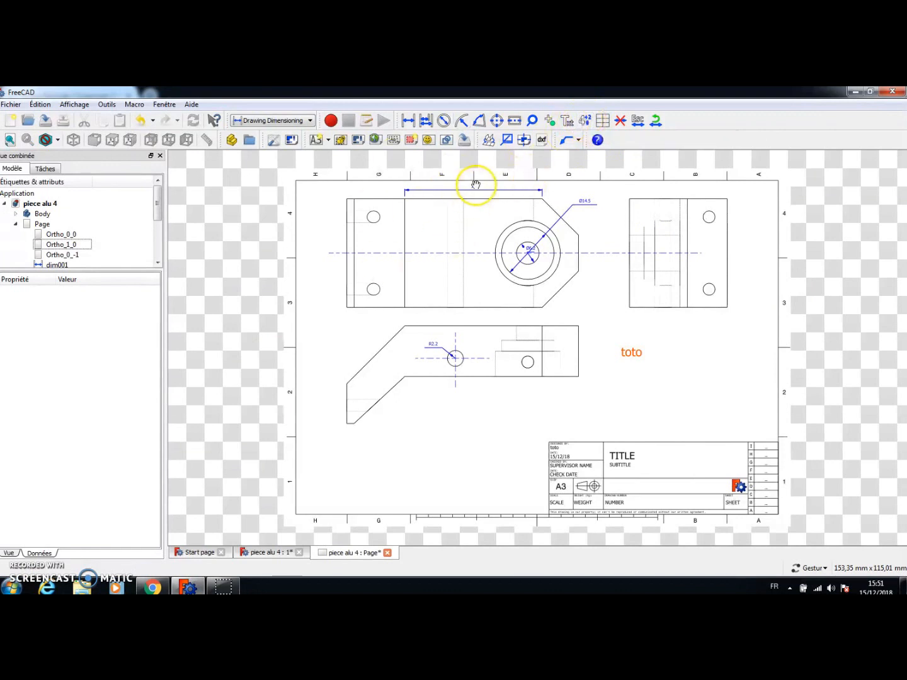
# - Start adding a tolerance with an upper value of +0.05 and a lower value of -0.06
pyautogui.scroll(2, 453, 193)
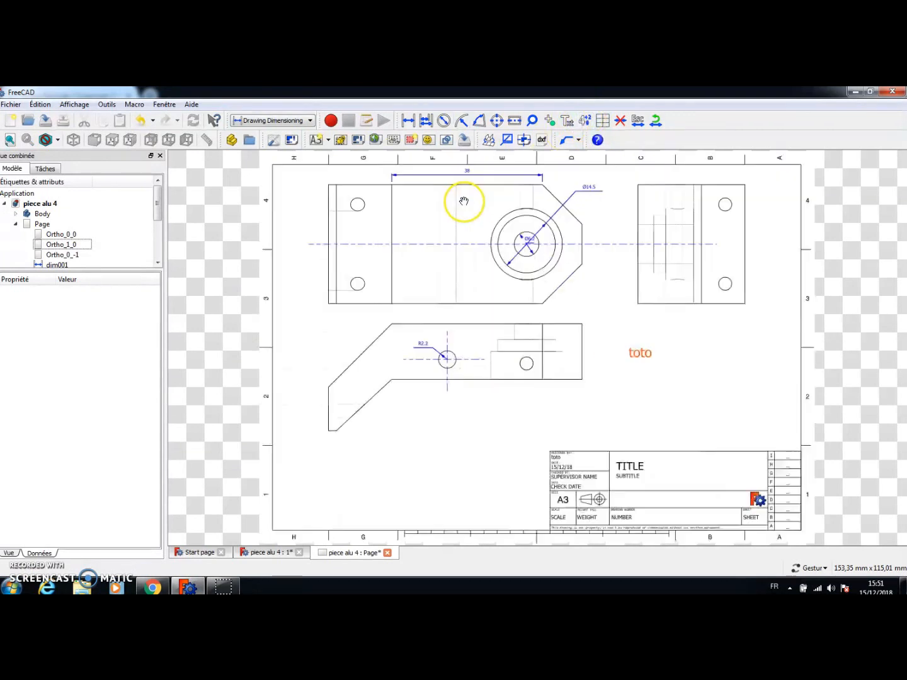
pyautogui.scroll(2, 435, 191)
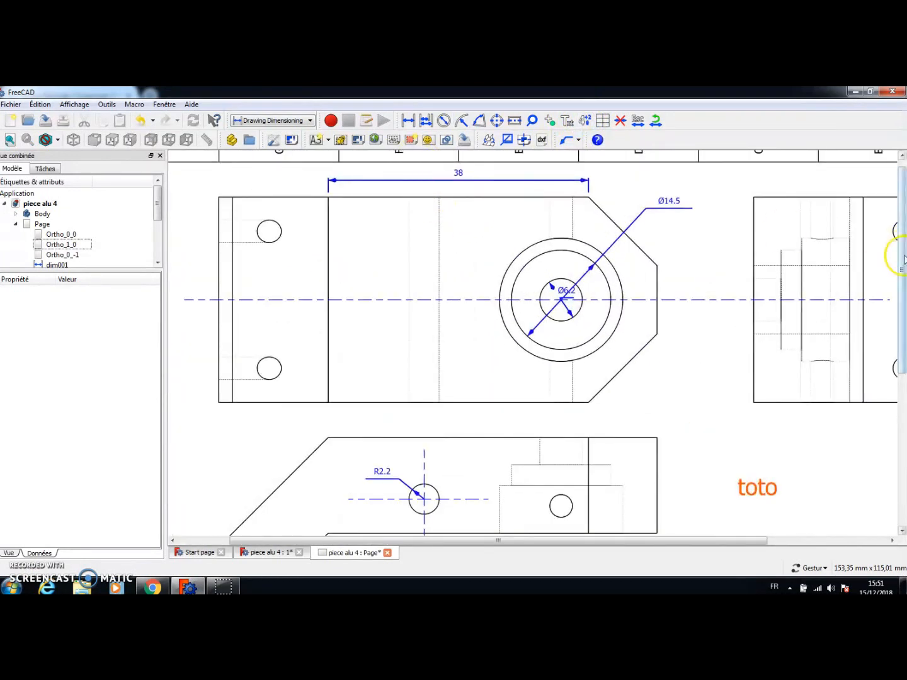
pyautogui.scroll(1, 902, 258)
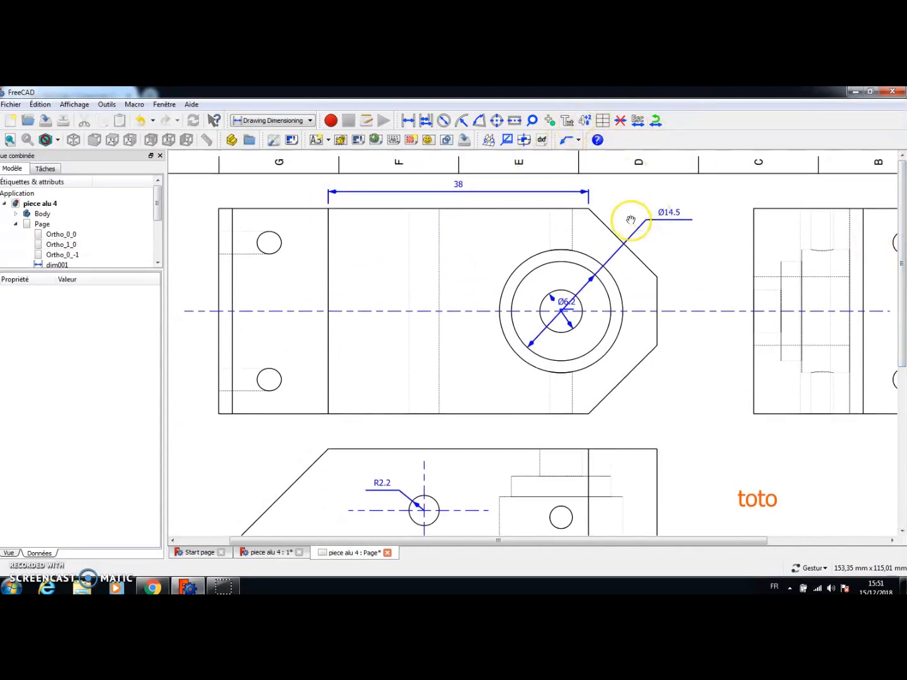
pyautogui.click(585, 120)
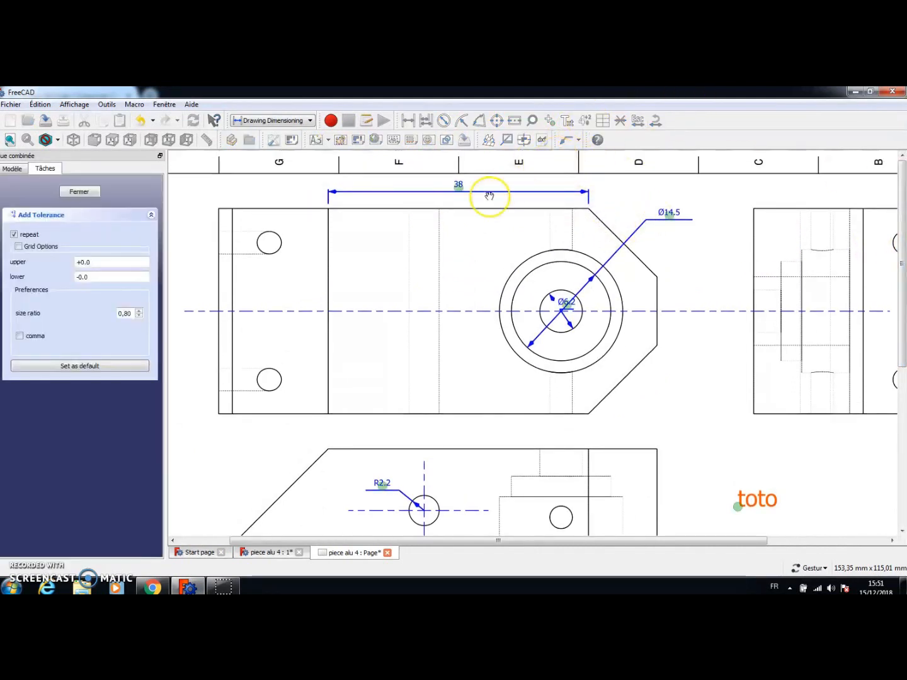
pyautogui.click(104, 261)
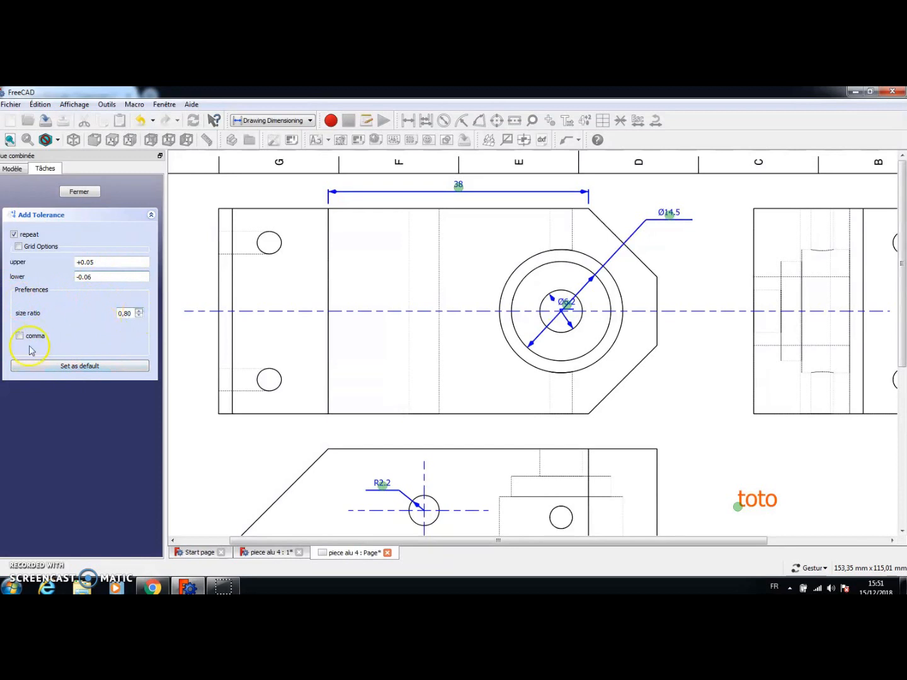
# - Show the drawing grid from the tolerance settings, hide it again and collapse its options
pyautogui.click(17, 247)
pyautogui.click(19, 260)
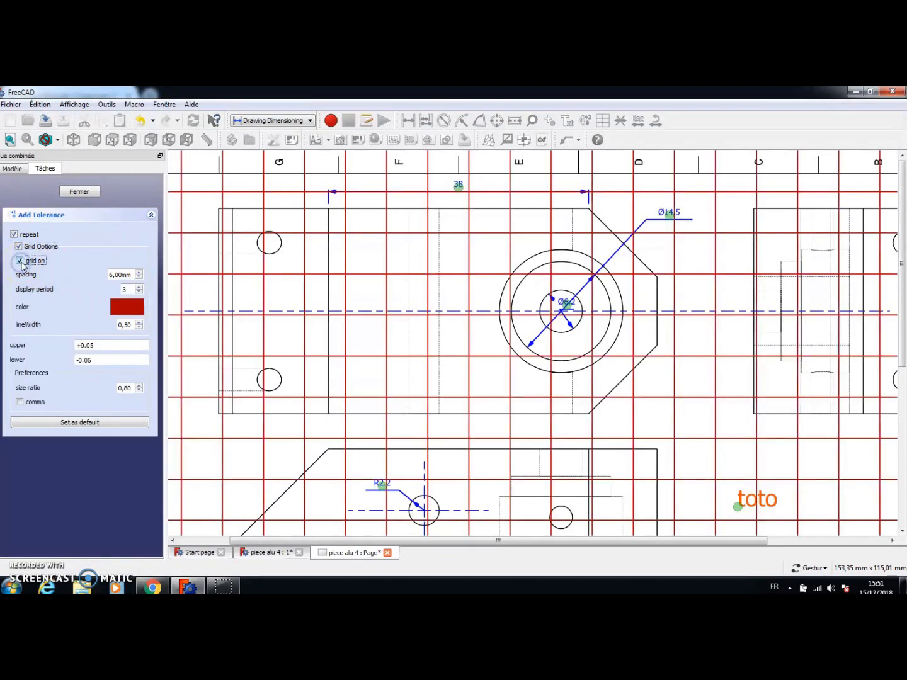
pyautogui.click(19, 260)
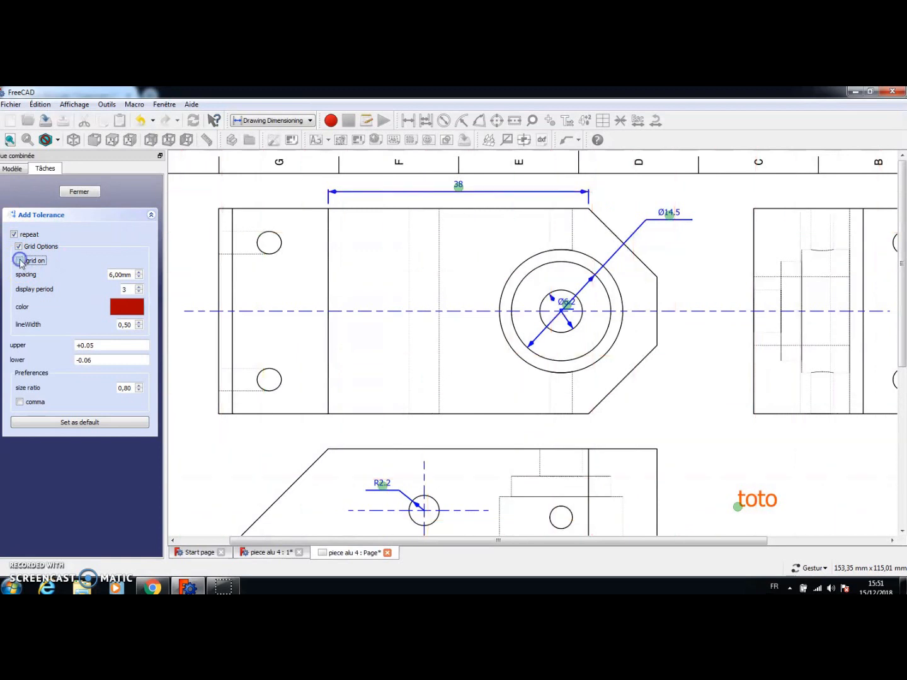
pyautogui.click(18, 247)
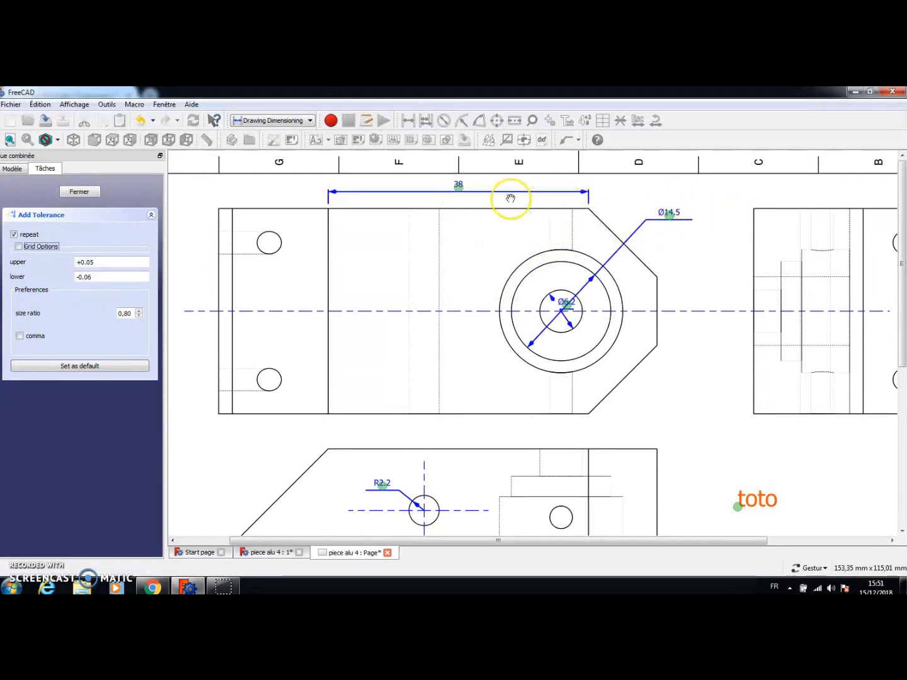
# - Apply the +0.05/-0.06 tolerance to the main view's linear dimension and again to the resulting tolerance text
pyautogui.click(459, 187)
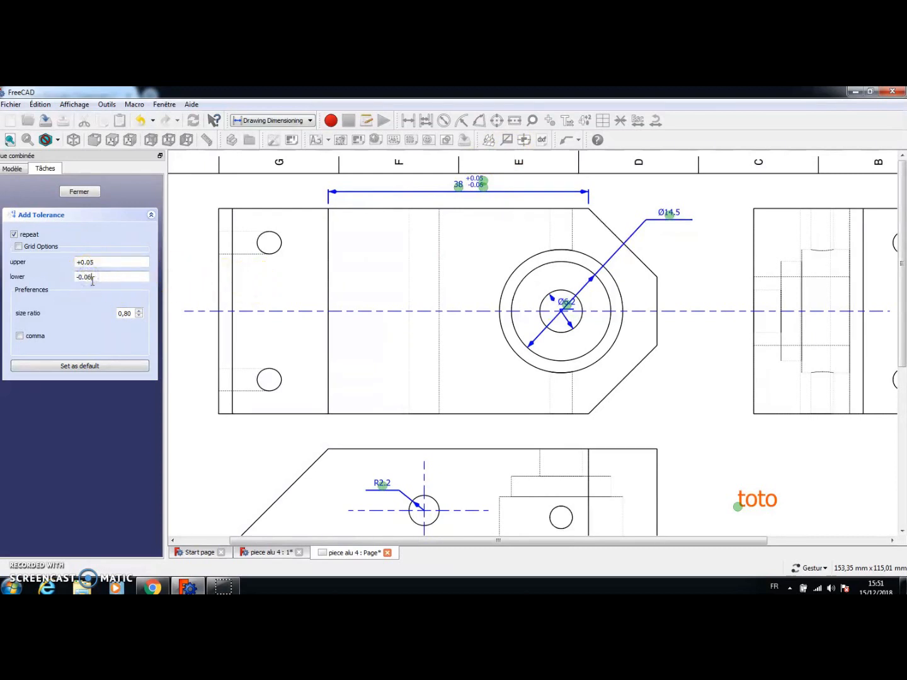
pyautogui.click(485, 180)
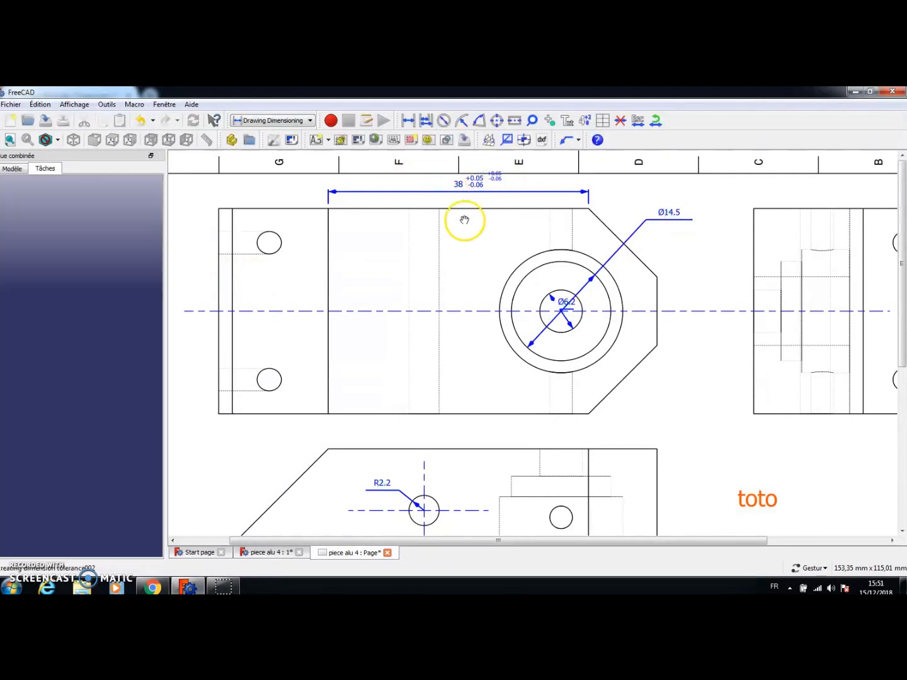
pyautogui.click(84, 193)
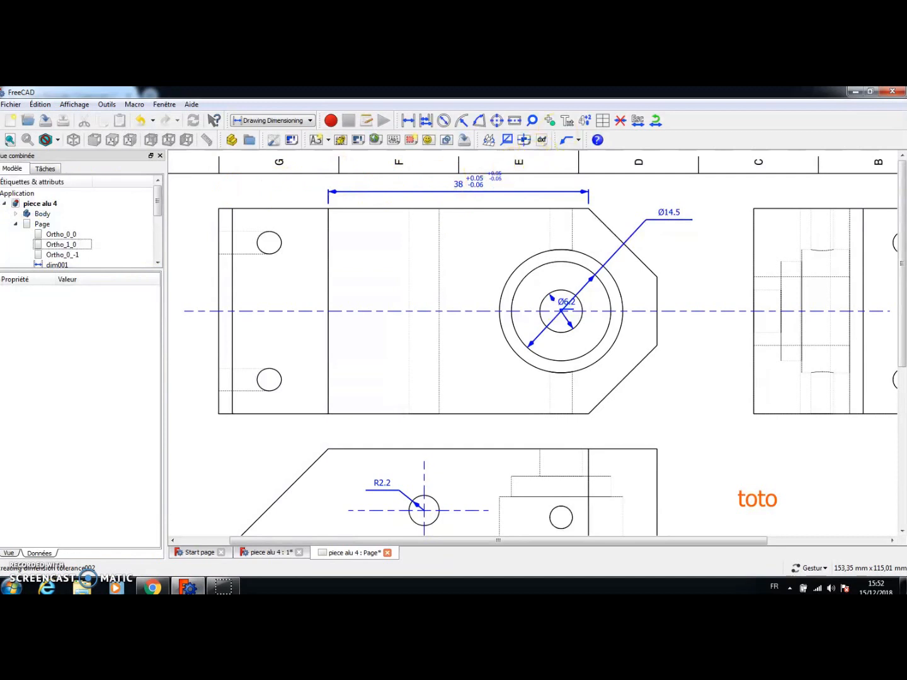
# - Delete the larger tolerance directly beside the main view's linear dimension
pyautogui.click(620, 120)
pyautogui.click(484, 186)
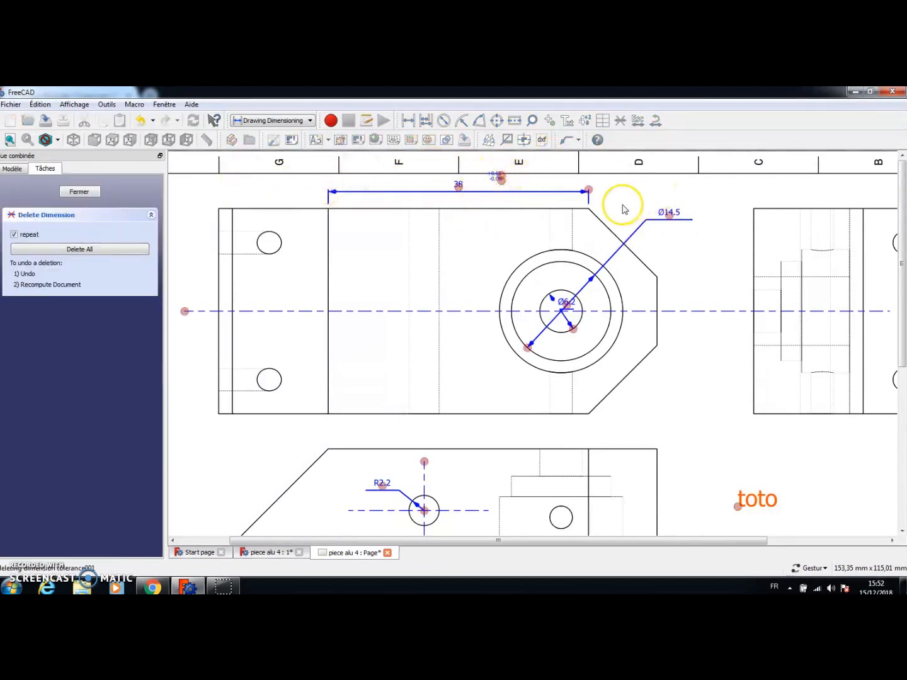
pyautogui.click(79, 192)
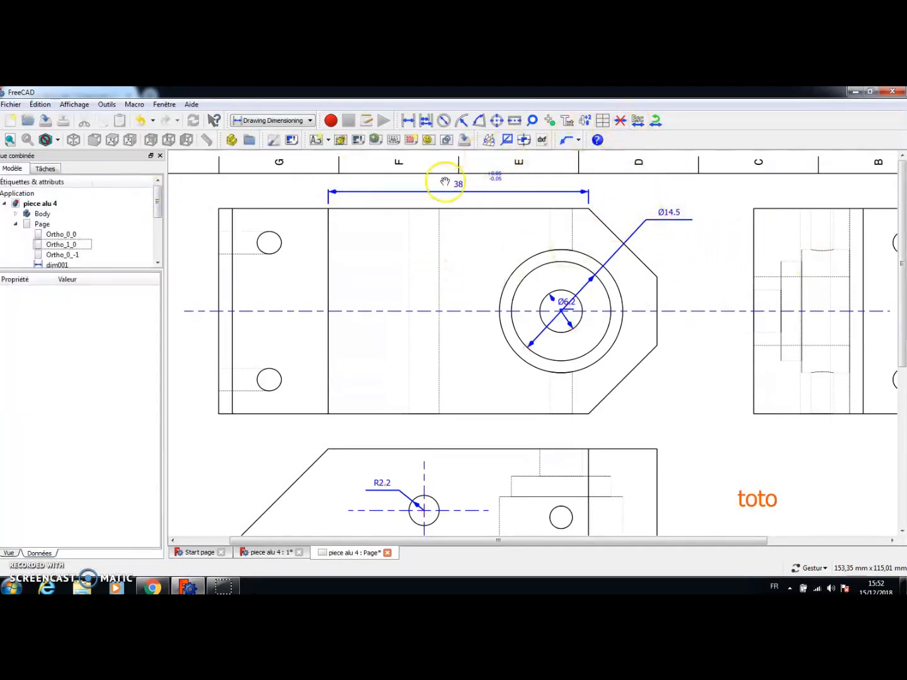
# - Delete the middle circle's diameter dimension and the hole's radius dimension, followed by all remaining dimensioning objects
pyautogui.click(620, 119)
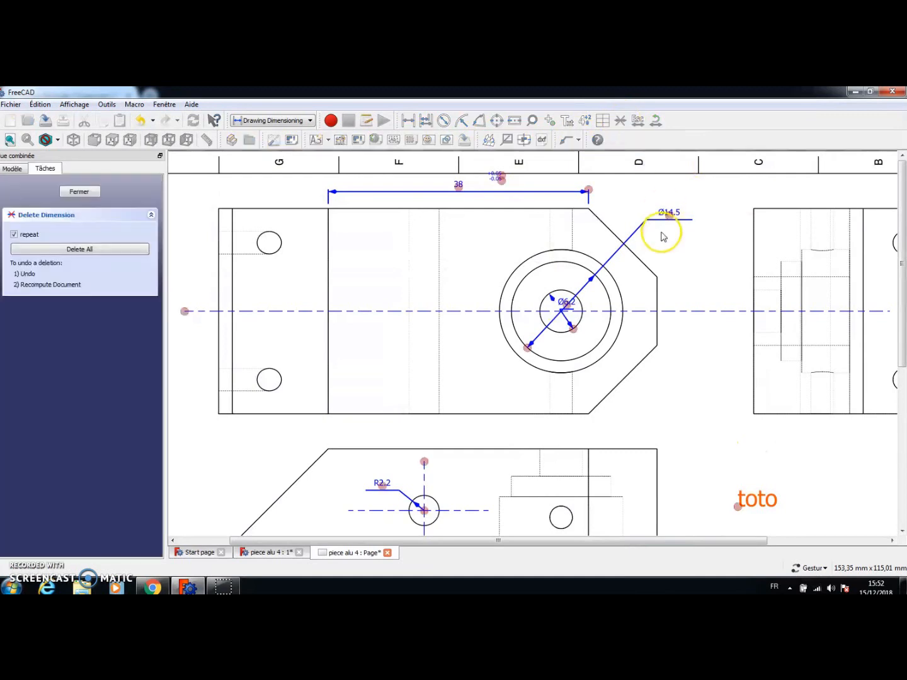
pyautogui.click(672, 217)
pyautogui.click(424, 509)
pyautogui.click(108, 254)
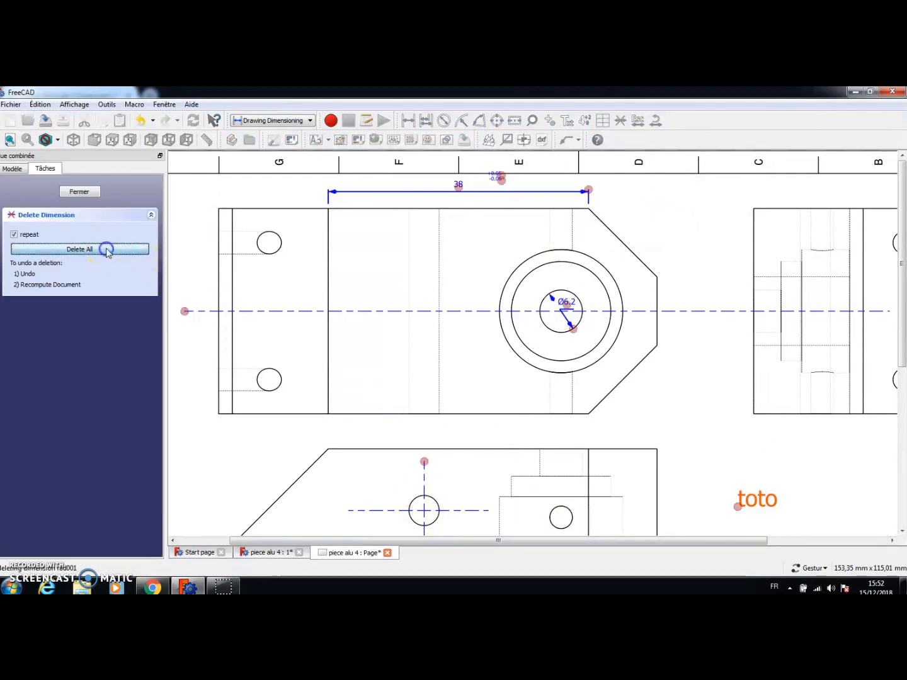
pyautogui.scroll(2, 457, 357)
pyautogui.scroll(-5, 466, 362)
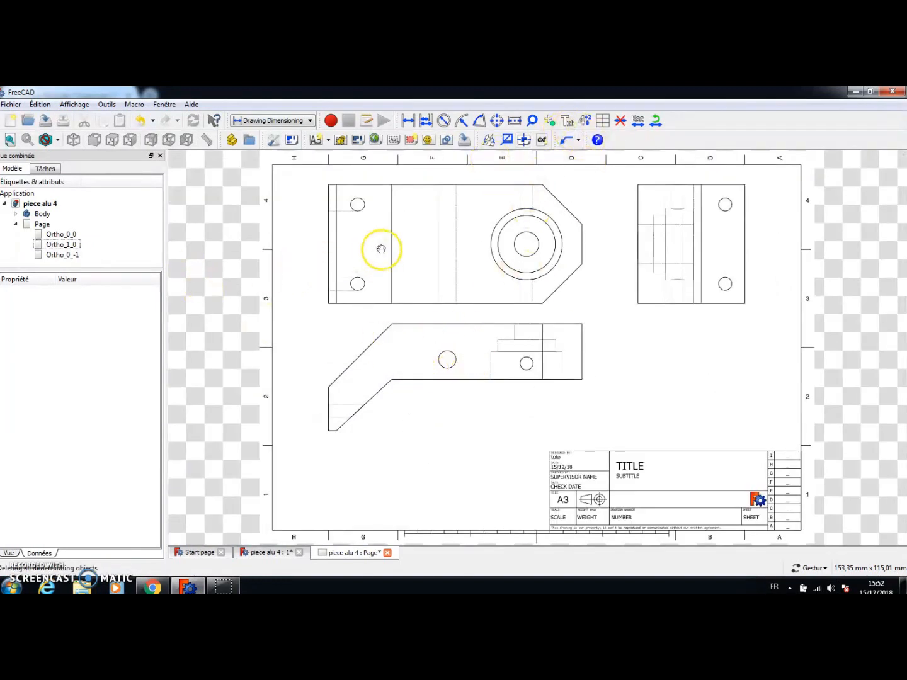
# - Add a default table below the side view, and another beneath the lower view with "adjusted" replaced by "toto" in its contents
pyautogui.click(603, 121)
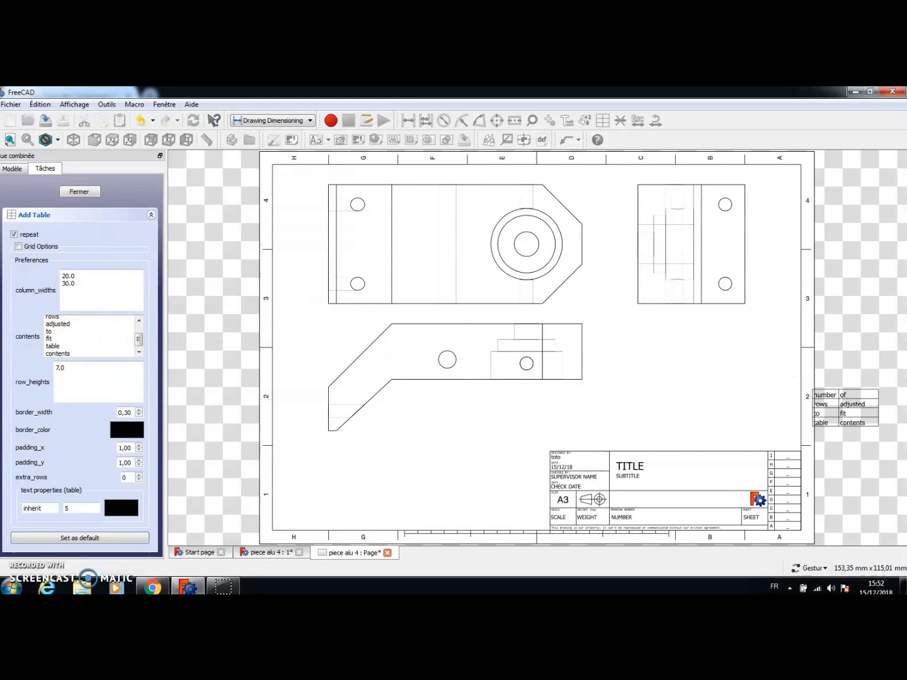
pyautogui.click(684, 332)
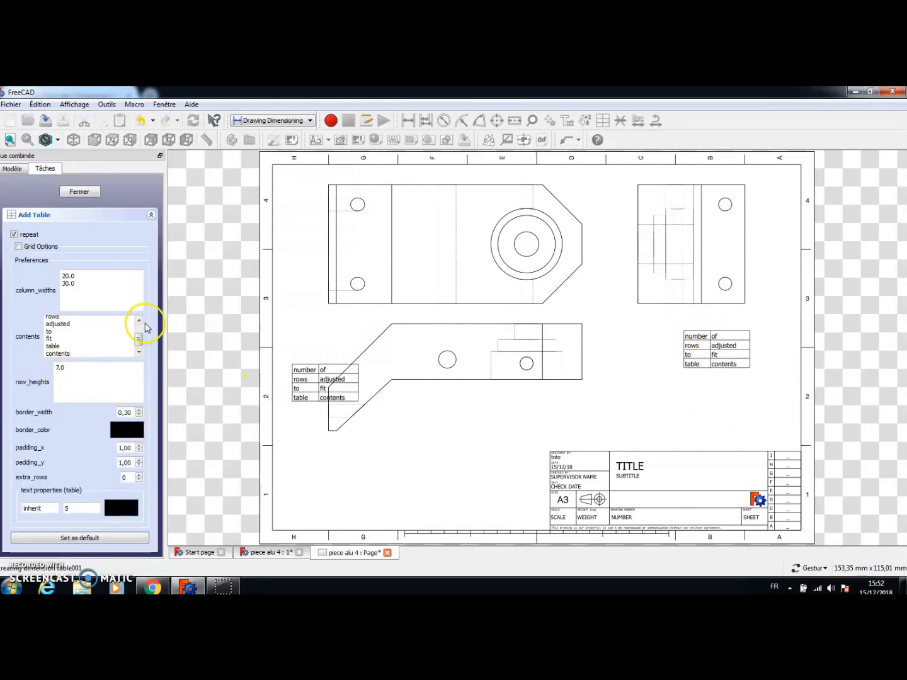
pyautogui.click(64, 320)
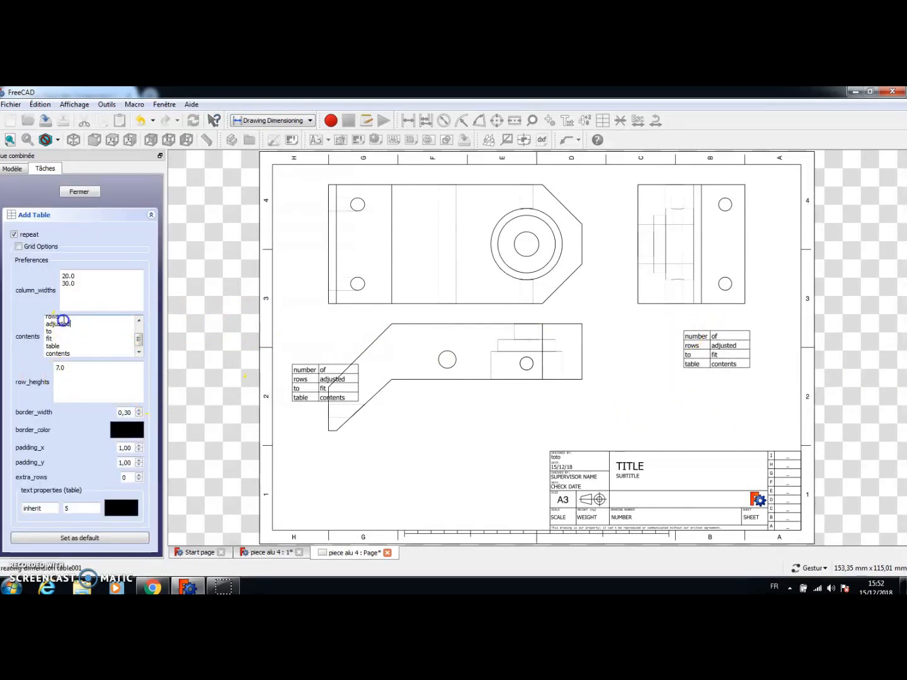
pyautogui.moveTo(87, 320); pyautogui.dragTo(40, 329)
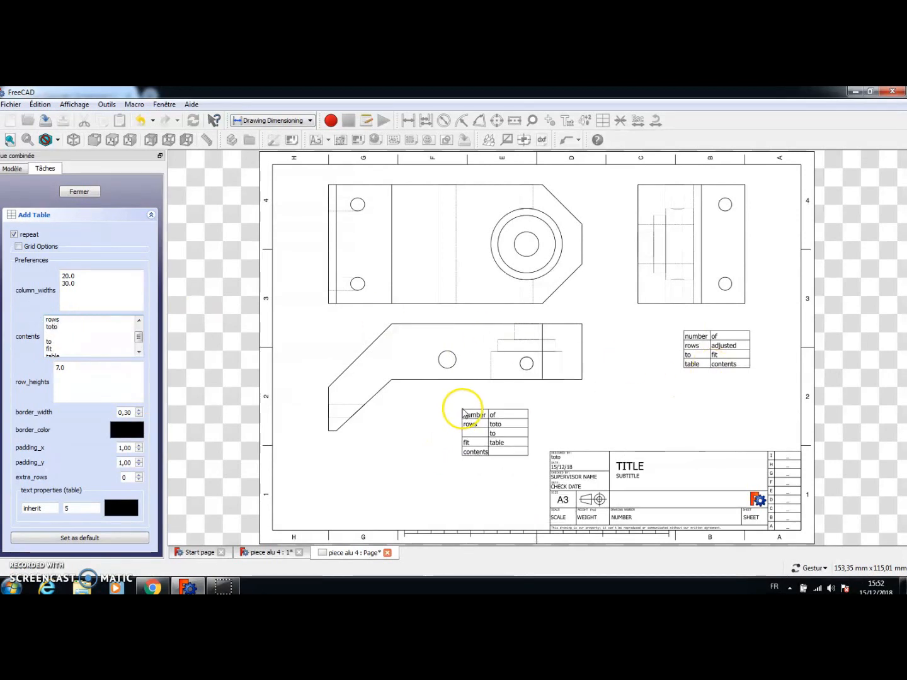
pyautogui.click(476, 401)
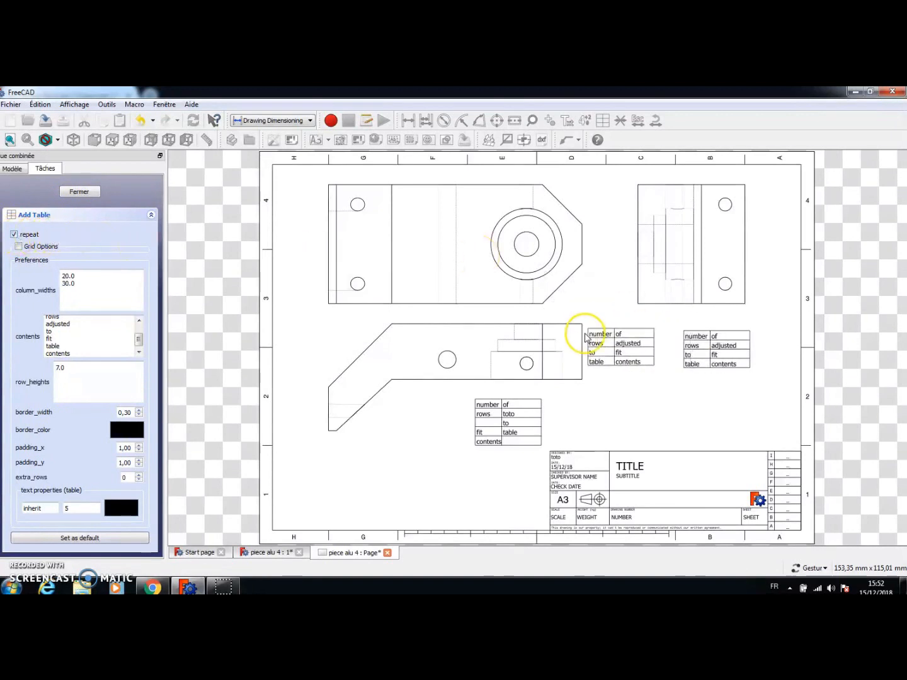
# - Add four default-content tables: above the title block, between the upper views, under the lower view and over the main view, turning repeat off
pyautogui.click(604, 385)
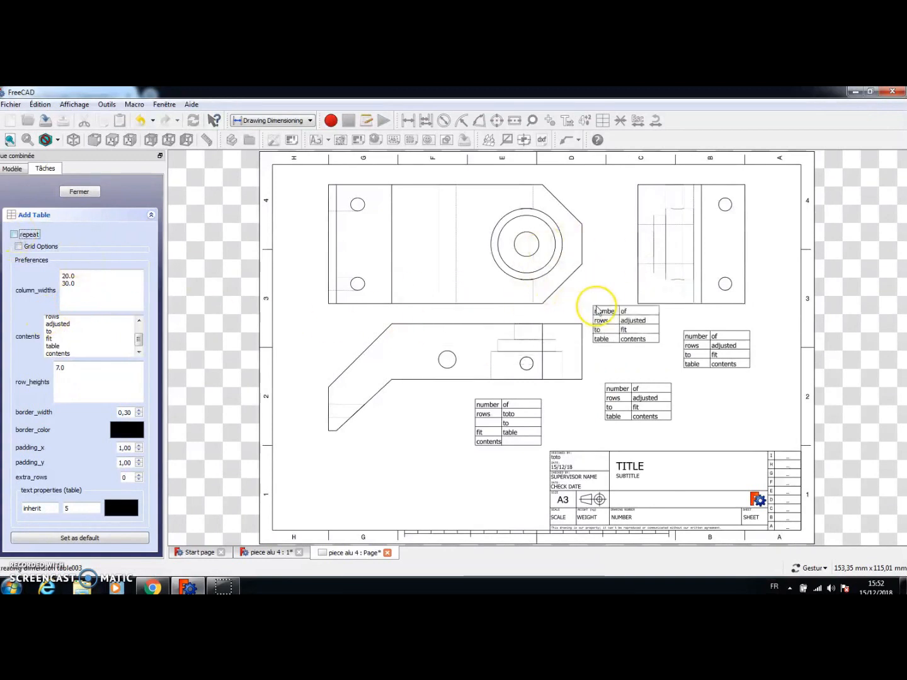
pyautogui.click(586, 301)
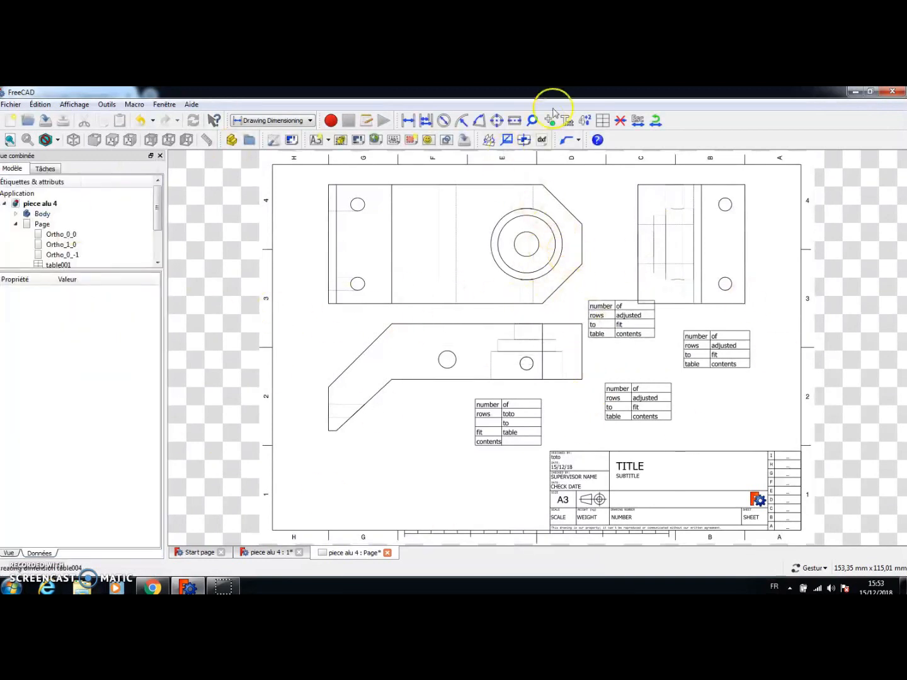
pyautogui.click(603, 120)
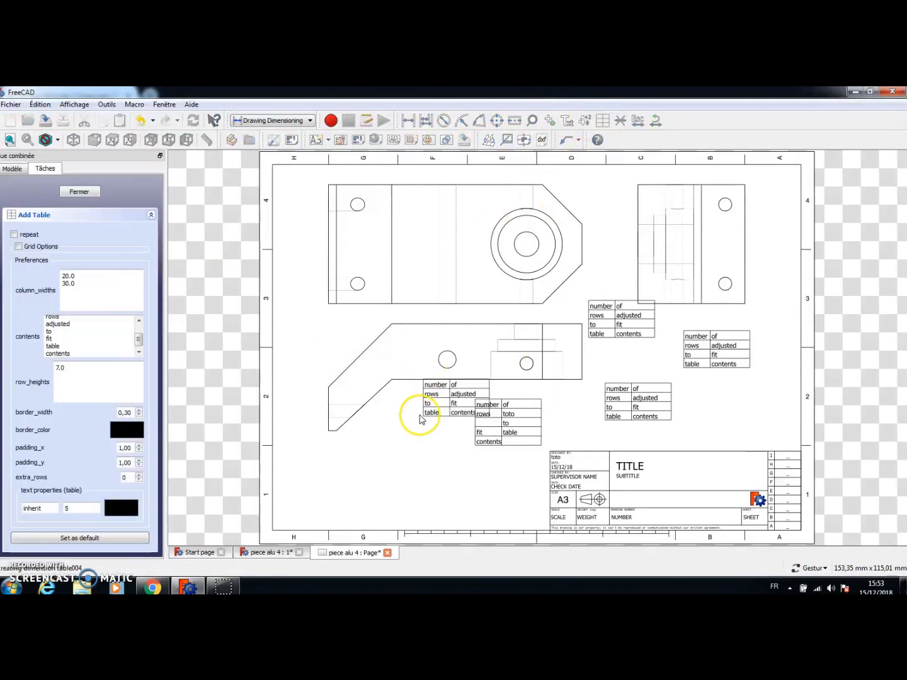
pyautogui.click(397, 428)
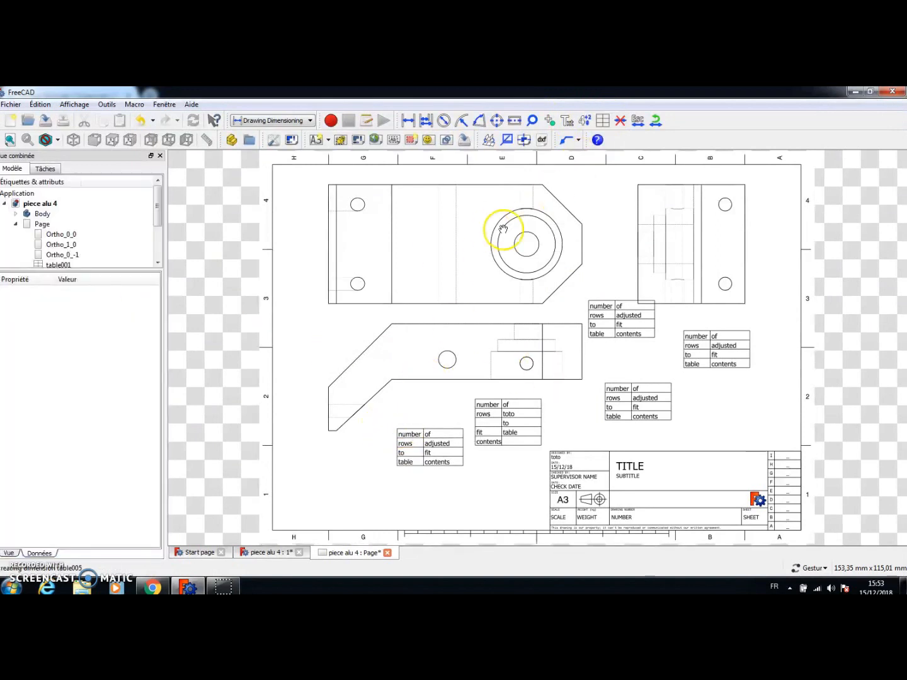
pyautogui.click(603, 121)
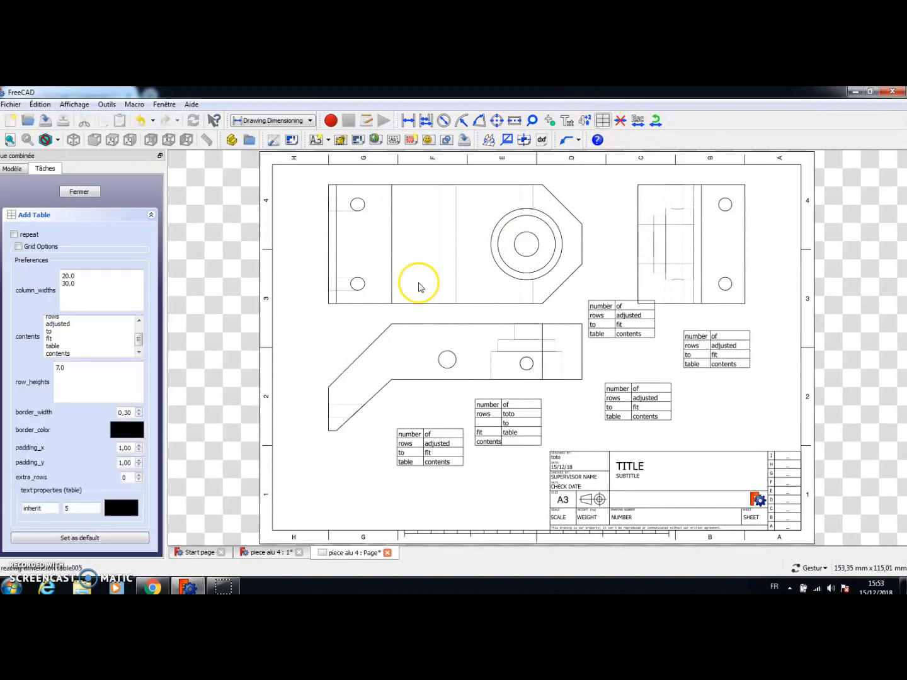
pyautogui.click(425, 269)
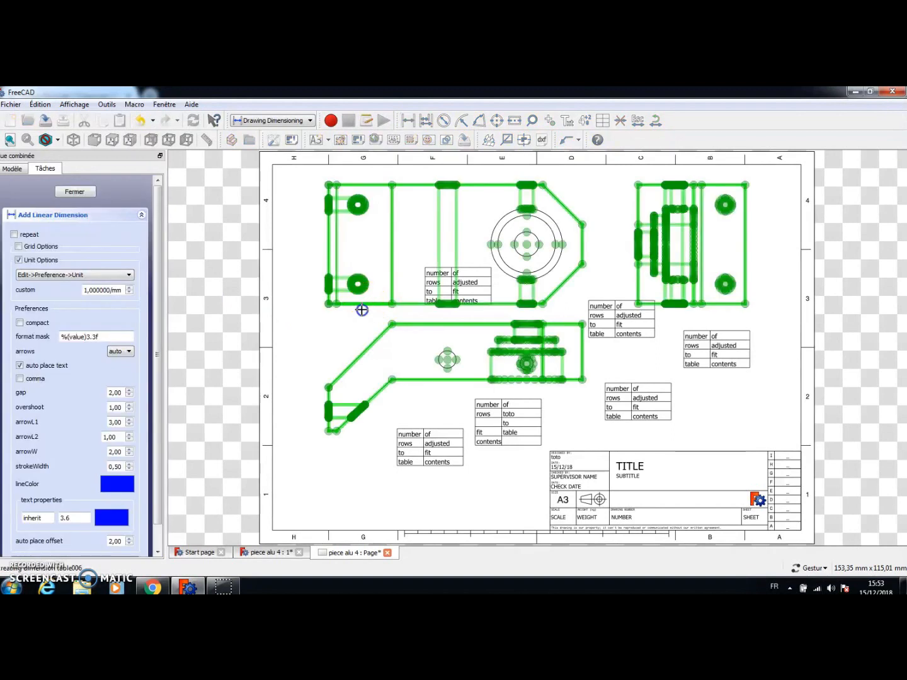
# - Dimension the short and long segments of the main view's lower edge, turning repeat on, and dimension the short segment again further below
pyautogui.click(362, 309)
pyautogui.click(343, 334)
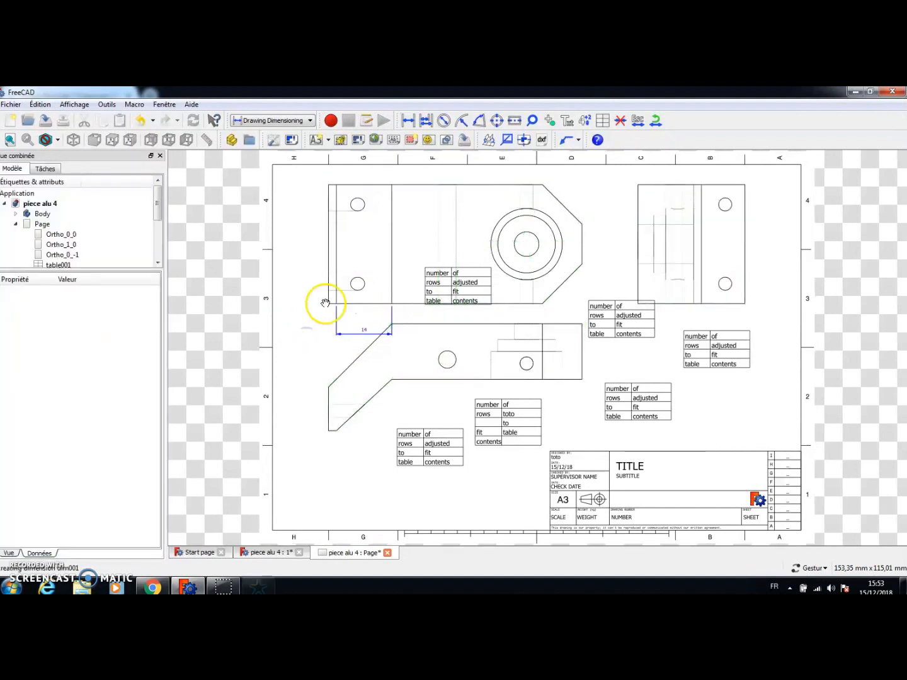
pyautogui.click(408, 122)
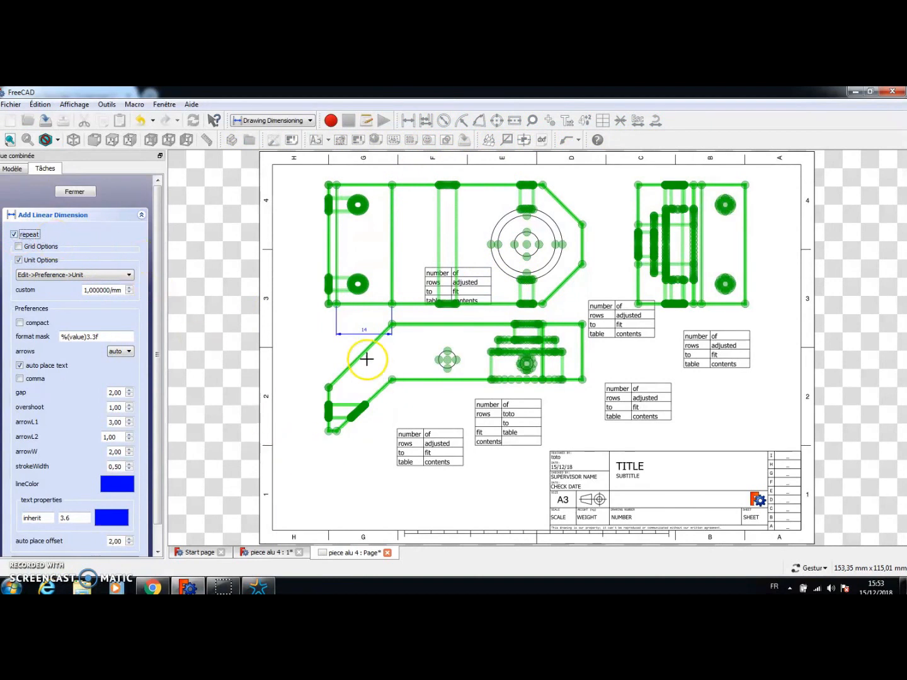
pyautogui.click(416, 306)
pyautogui.click(414, 354)
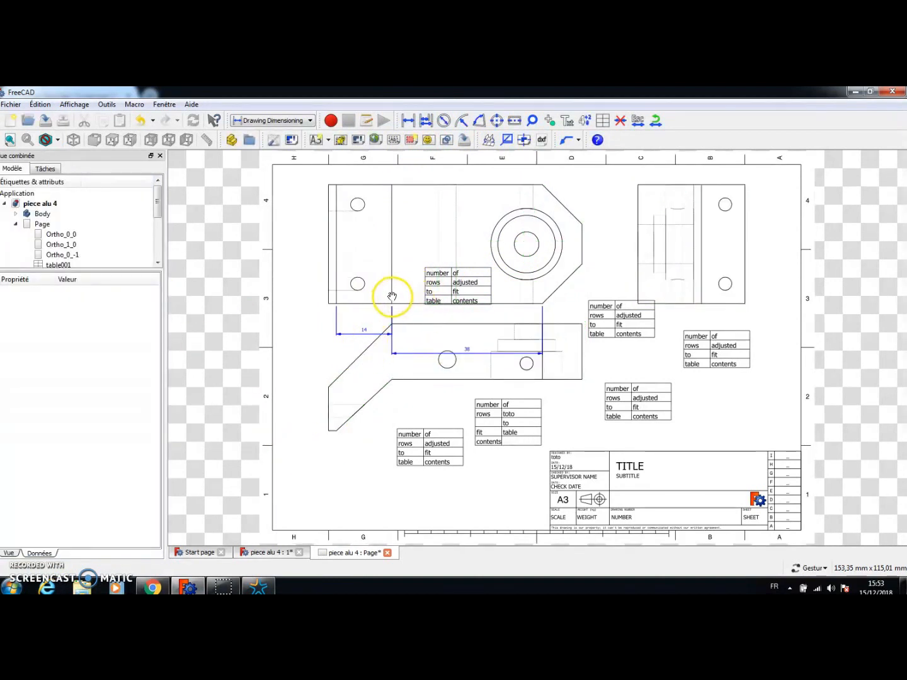
pyautogui.click(358, 305)
pyautogui.click(352, 387)
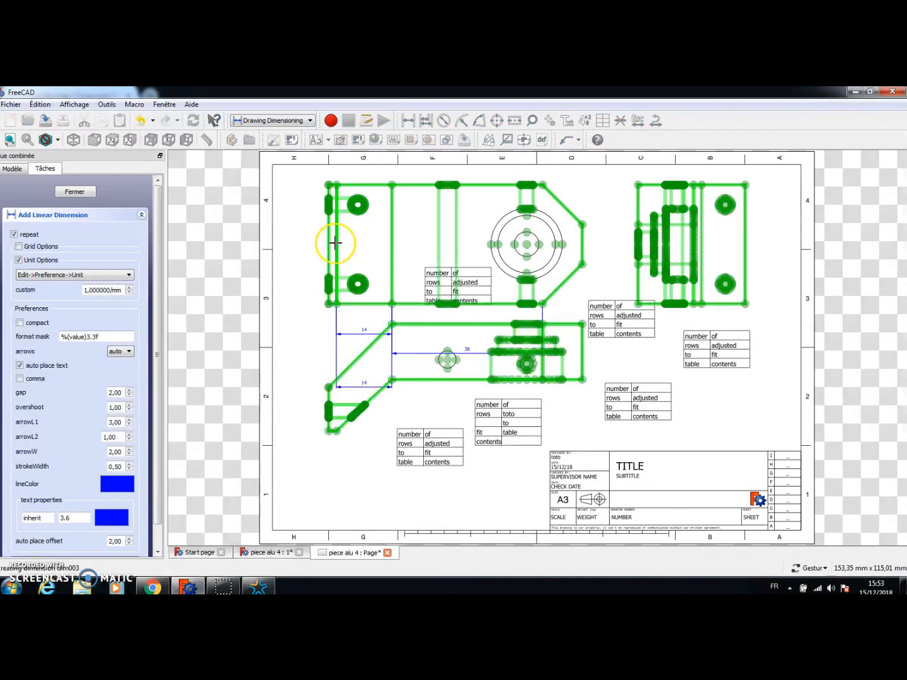
# - Add two parallel linear dimensions for the height of the main view's left edge and leave the dimension tool
pyautogui.click(337, 246)
pyautogui.click(319, 341)
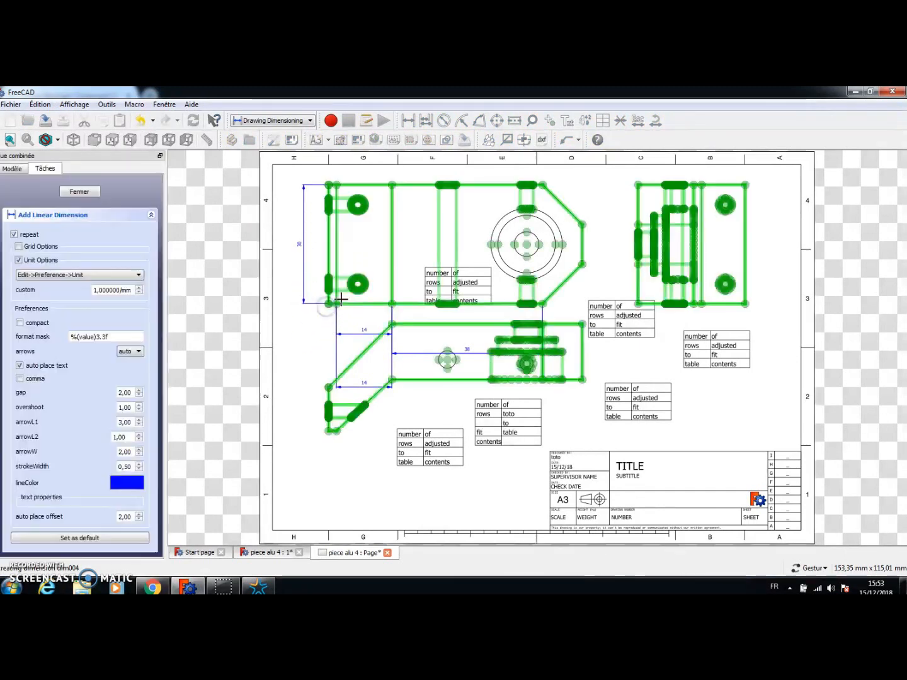
pyautogui.click(329, 183)
pyautogui.click(292, 195)
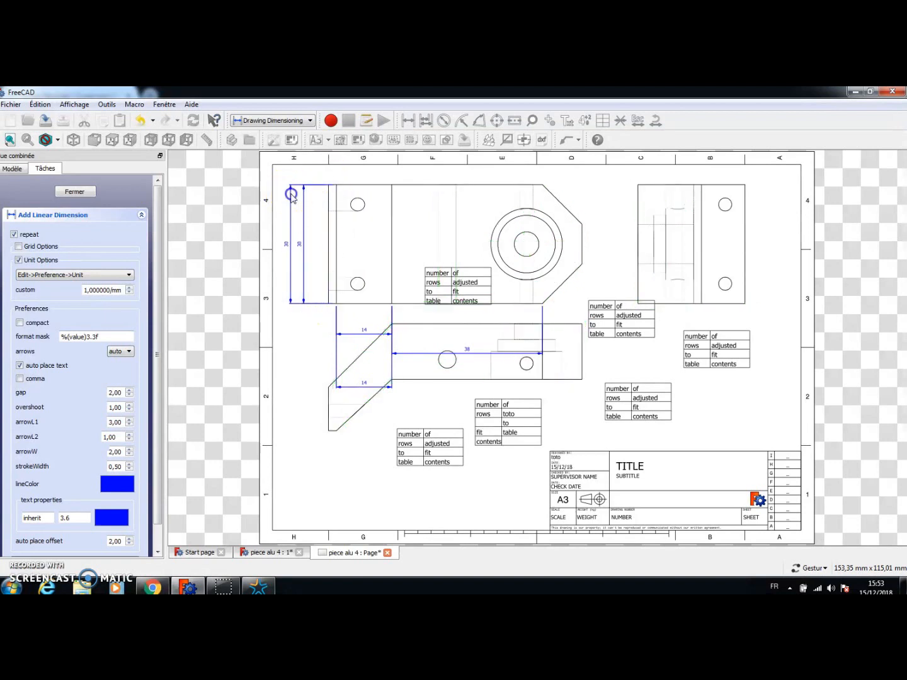
pyautogui.click(75, 191)
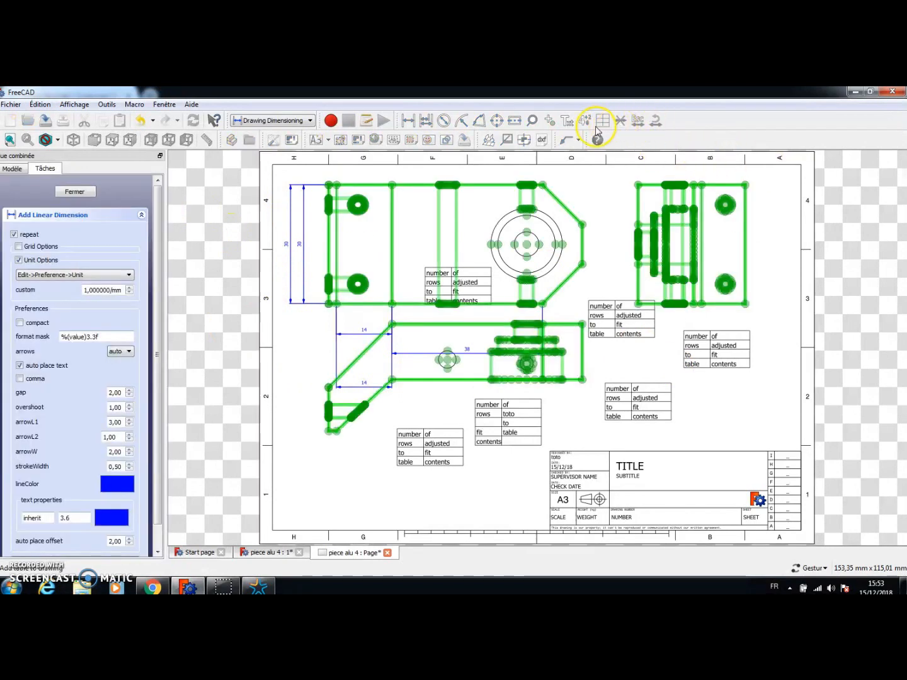
pyautogui.click(75, 191)
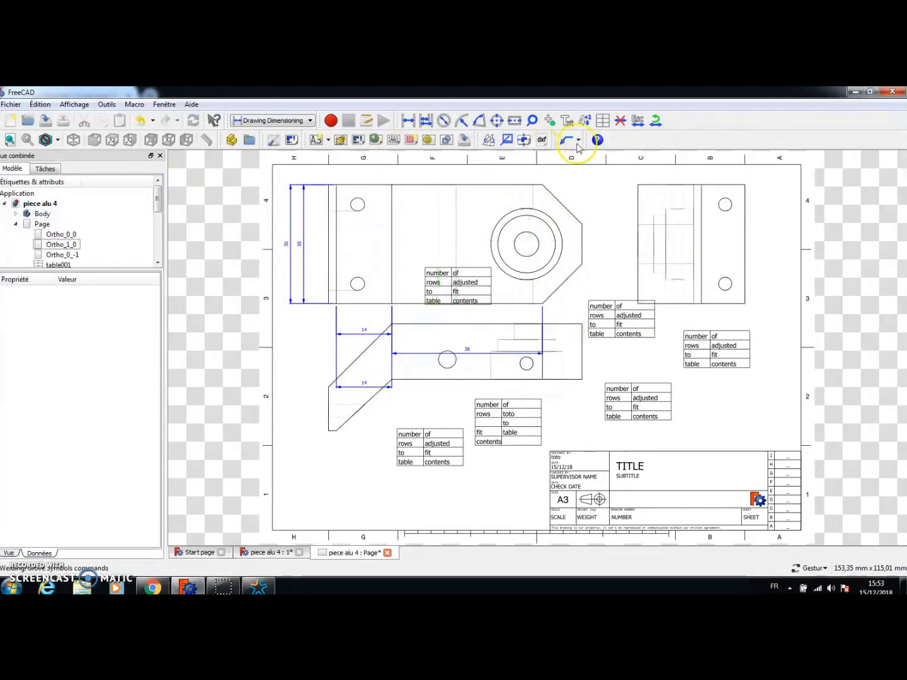
# - Delete all dimensions and tables, as well as the lower view Ortho_0_-1 and the side view Ortho_1_0
pyautogui.click(619, 121)
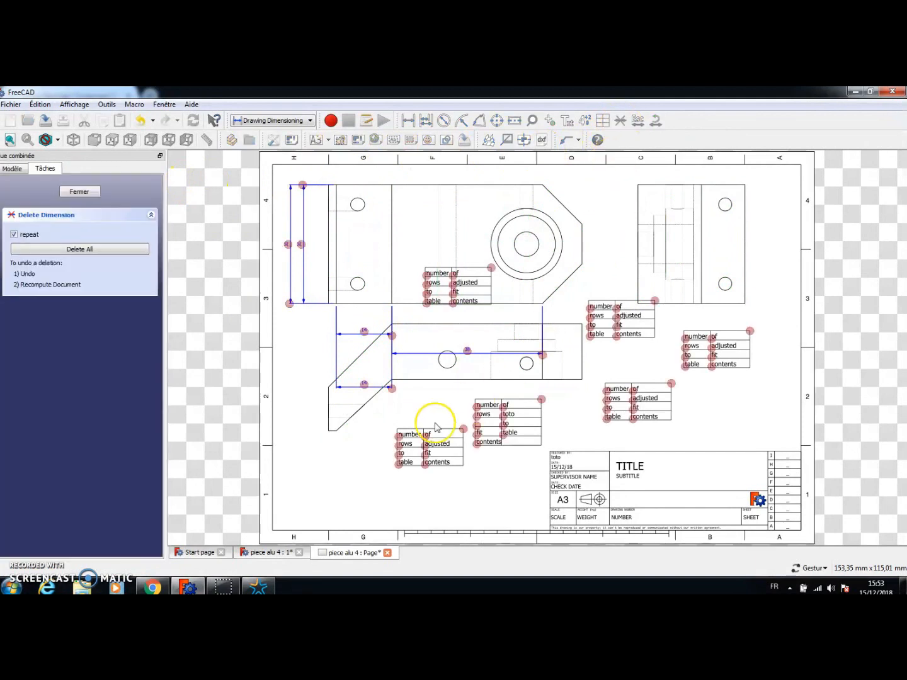
pyautogui.click(69, 249)
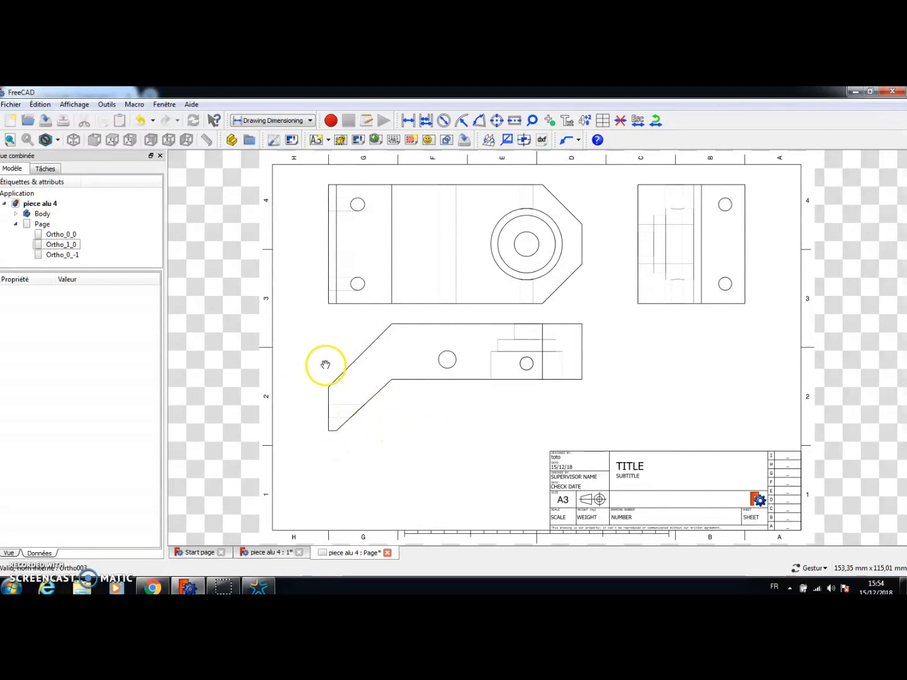
pyautogui.click(62, 255)
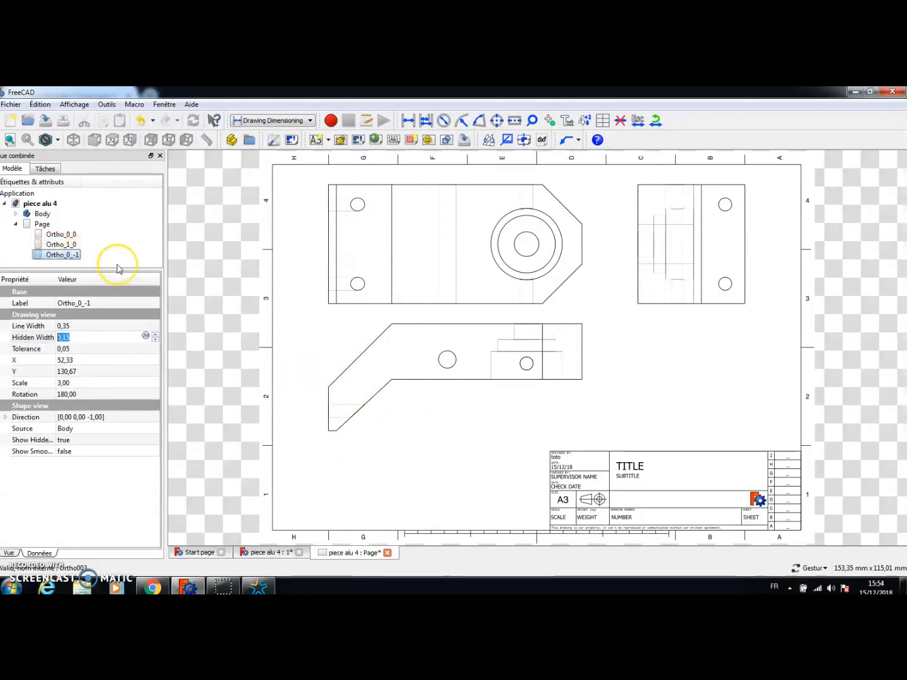
pyautogui.press('Delete')
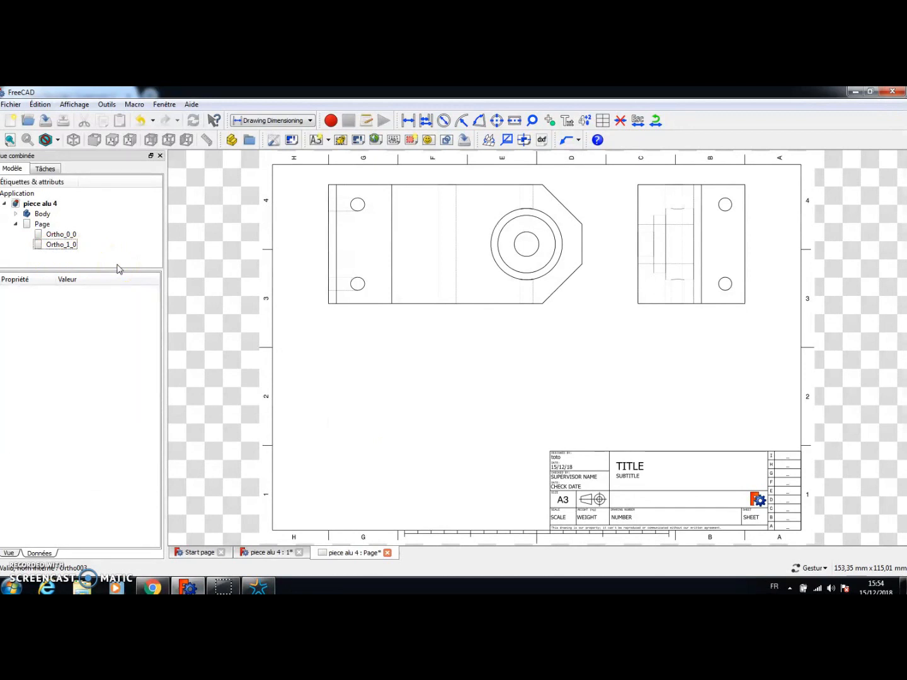
pyautogui.click(72, 245)
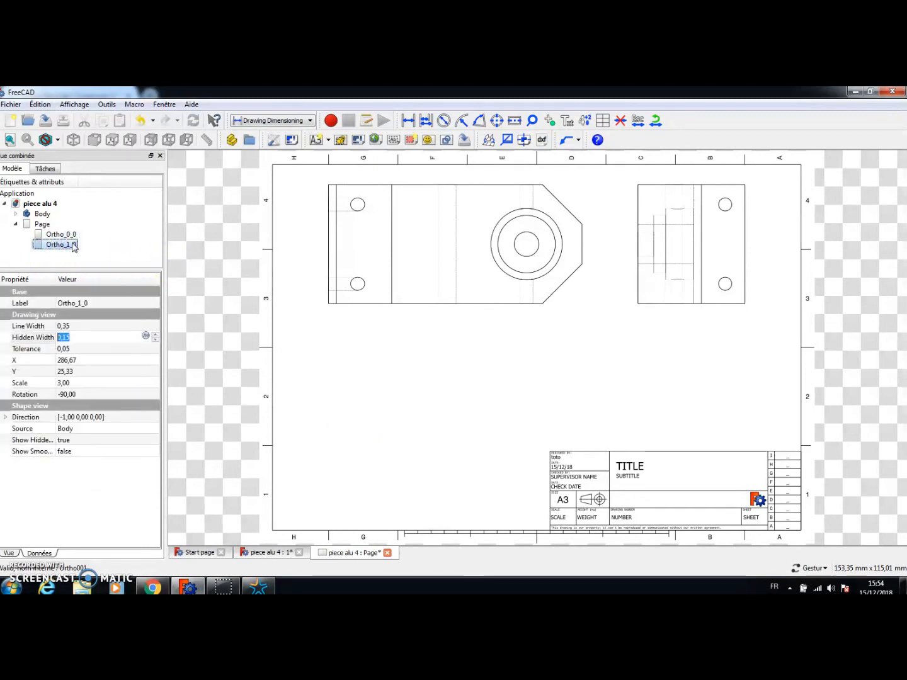
pyautogui.press('Delete')
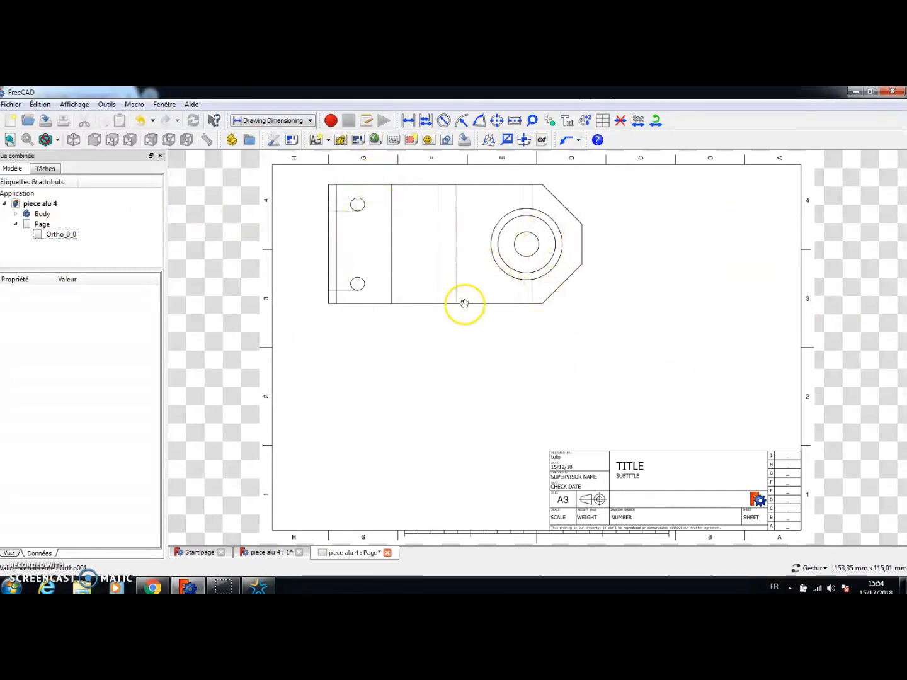
# - Add a linear dimension to the short left segment of the main view's lower edge, placed just below the view
pyautogui.click(407, 121)
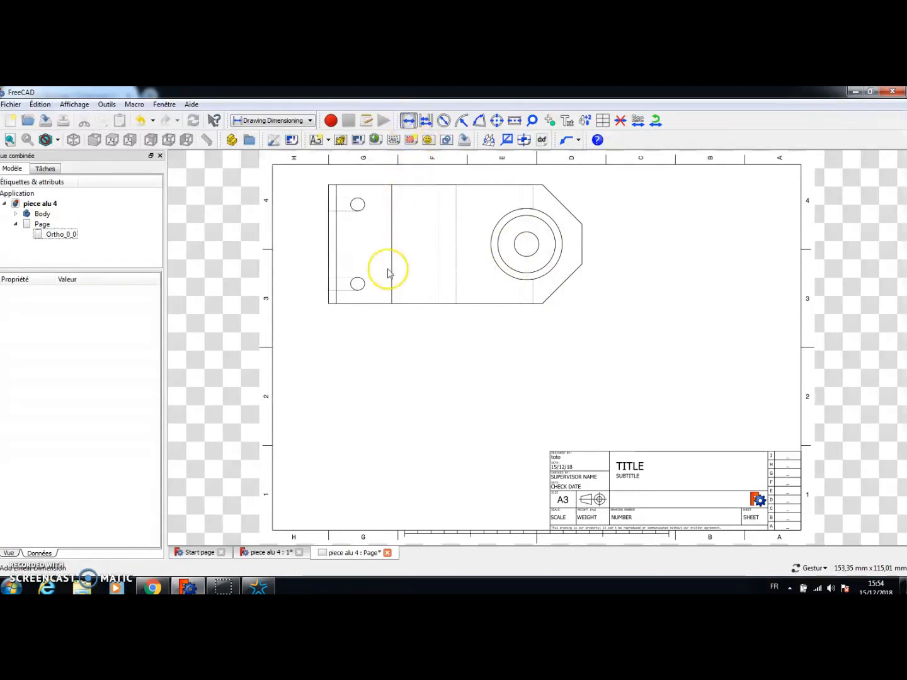
pyautogui.click(371, 304)
pyautogui.click(375, 338)
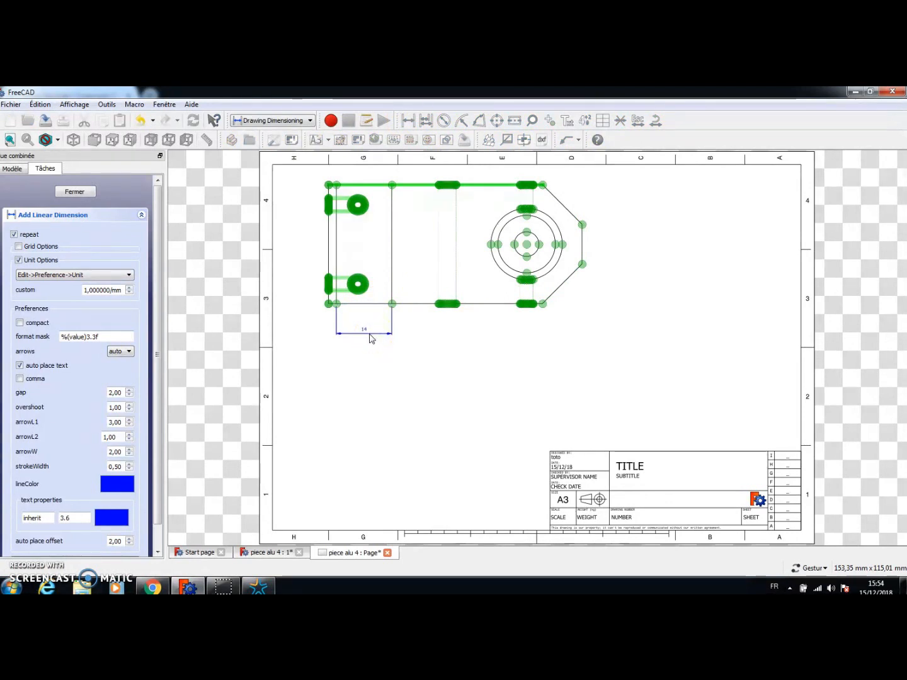
pyautogui.click(370, 339)
pyautogui.click(325, 317)
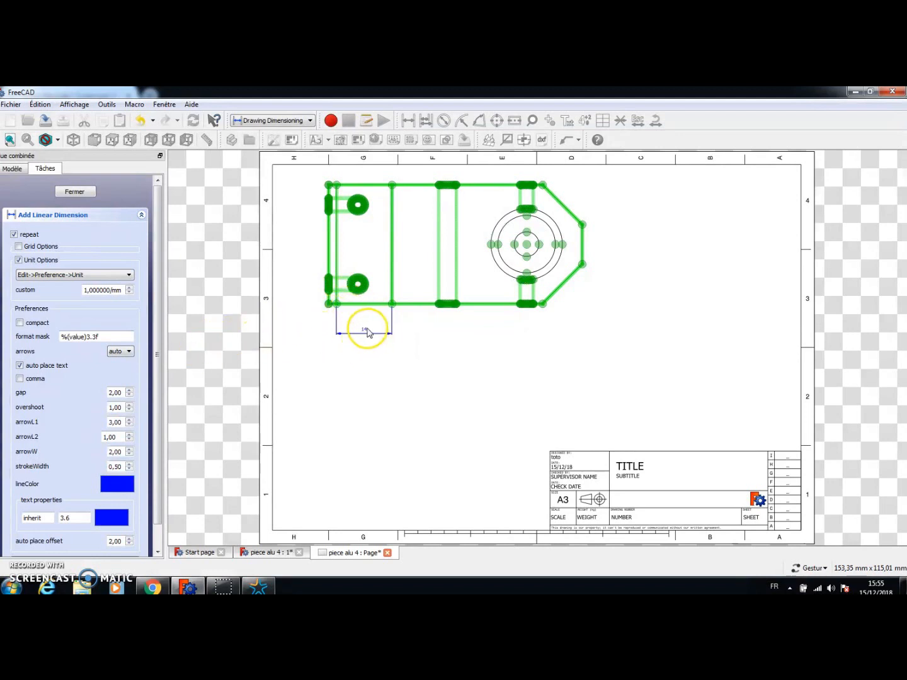
# - Rename the dimension object dim001 as 14 in the model tree
pyautogui.click(12, 170)
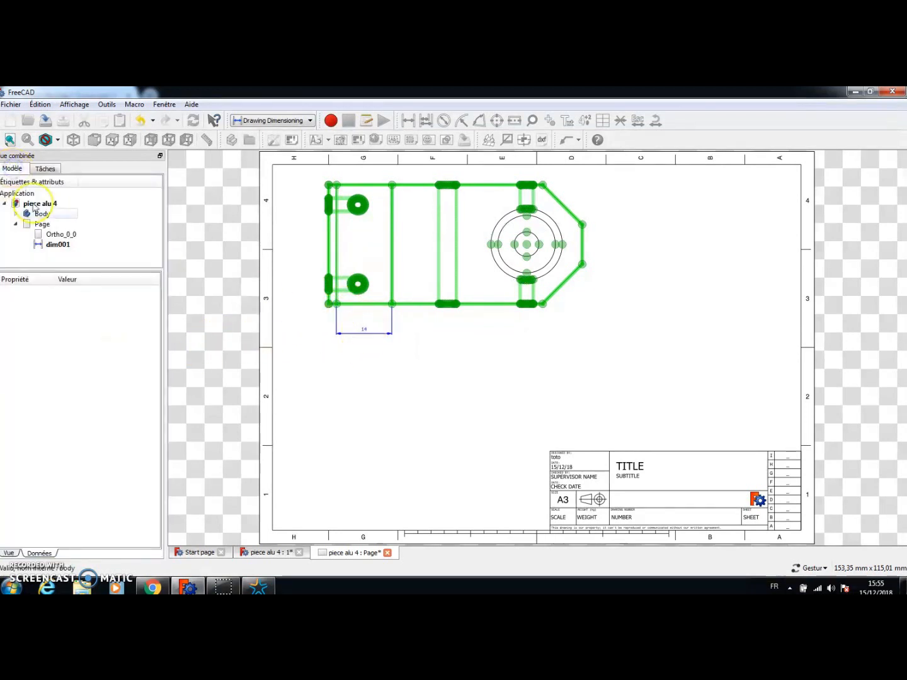
pyautogui.click(59, 246)
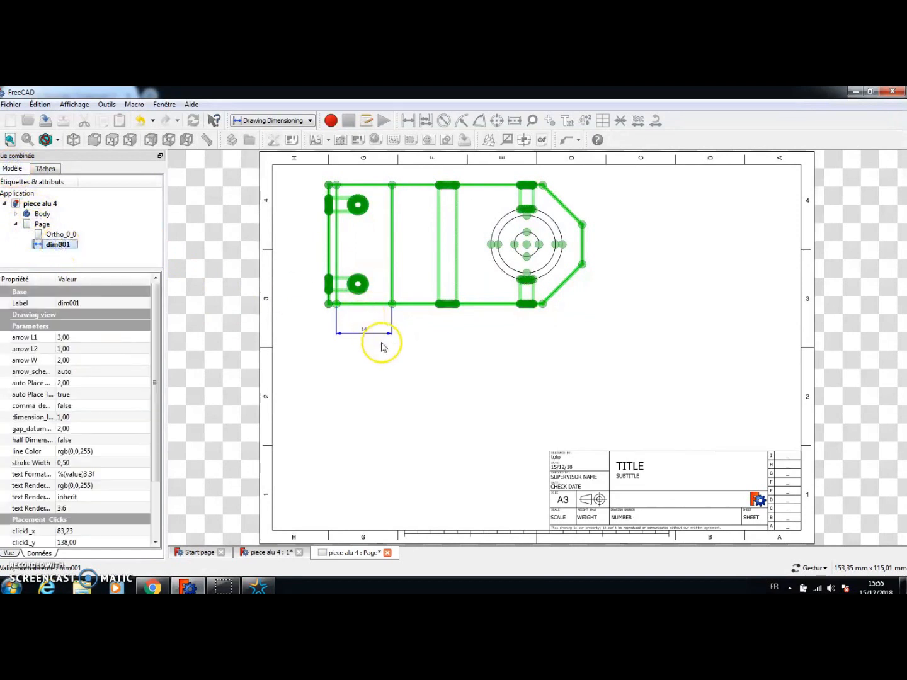
pyautogui.rightClick(63, 247)
pyautogui.click(99, 405)
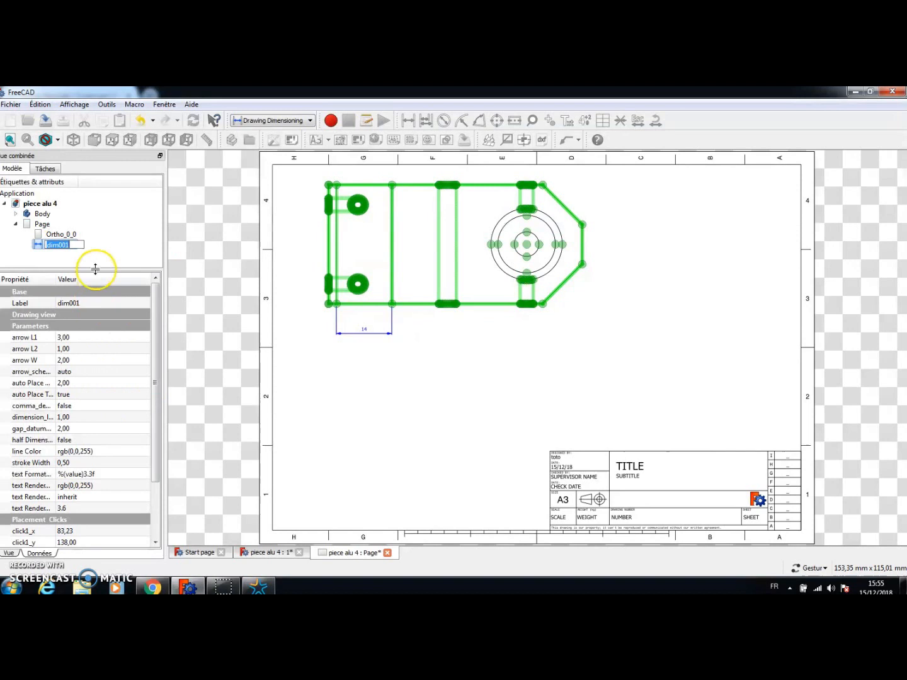
pyautogui.press('Return')
pyautogui.click(272, 286)
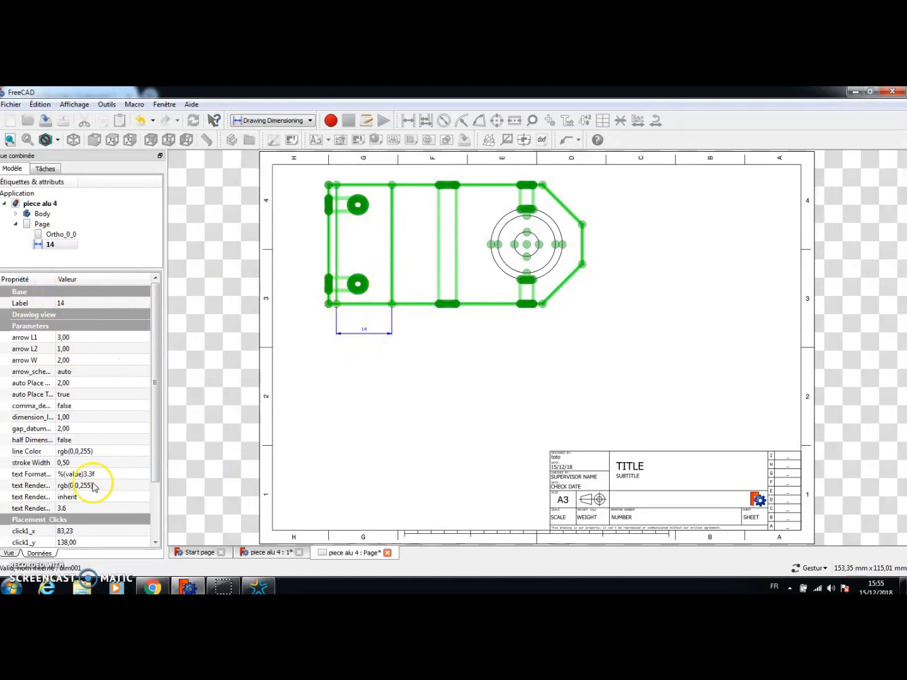
# - Override the dimension's displayed text by setting its text format property to 18
pyautogui.scroll(-1, 151, 435)
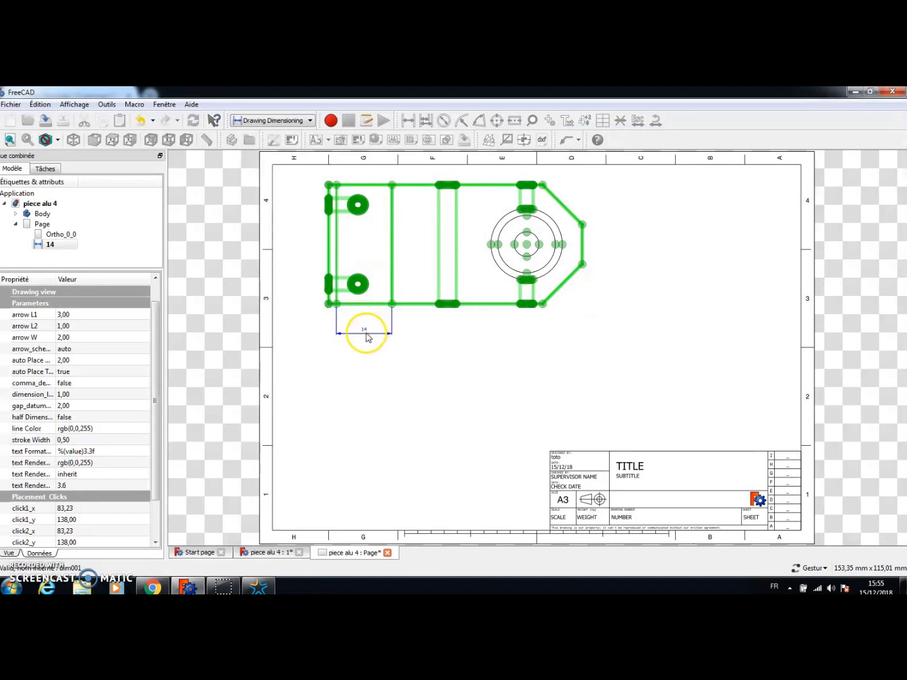
pyautogui.click(101, 451)
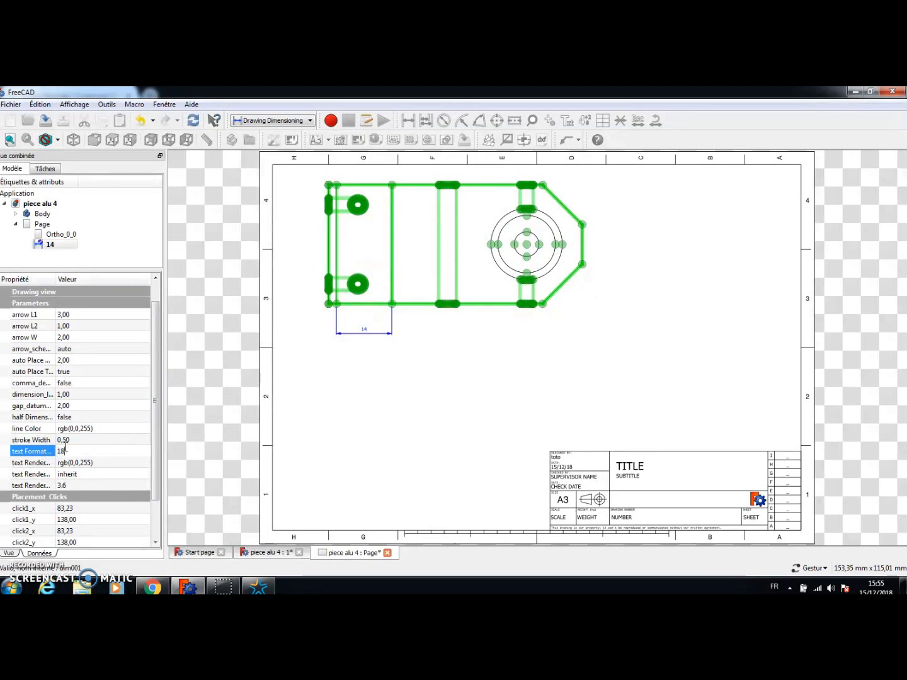
pyautogui.write('18')
pyautogui.press('Return')
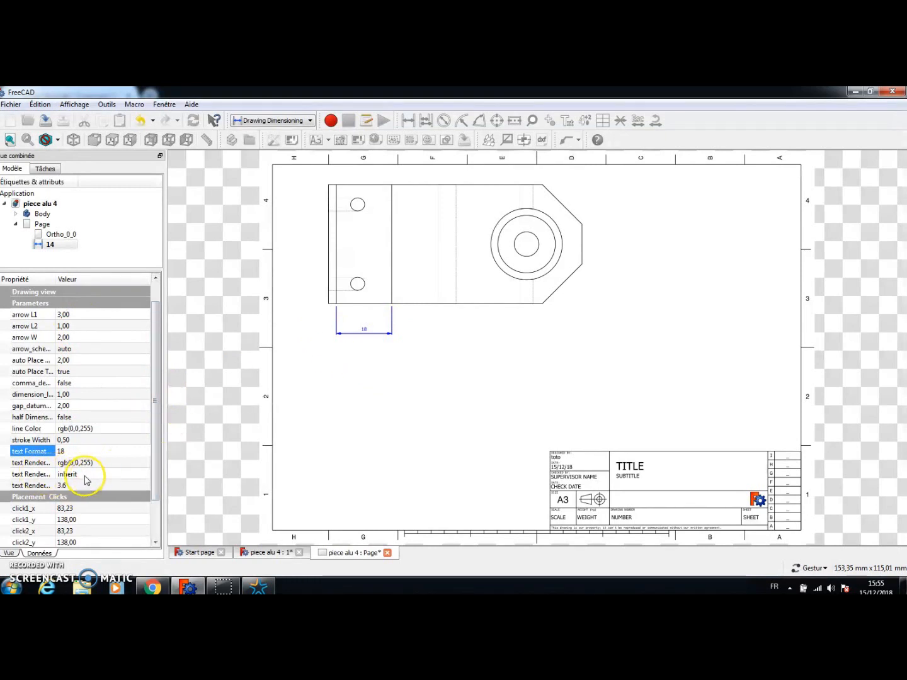
pyautogui.click(89, 473)
pyautogui.click(83, 463)
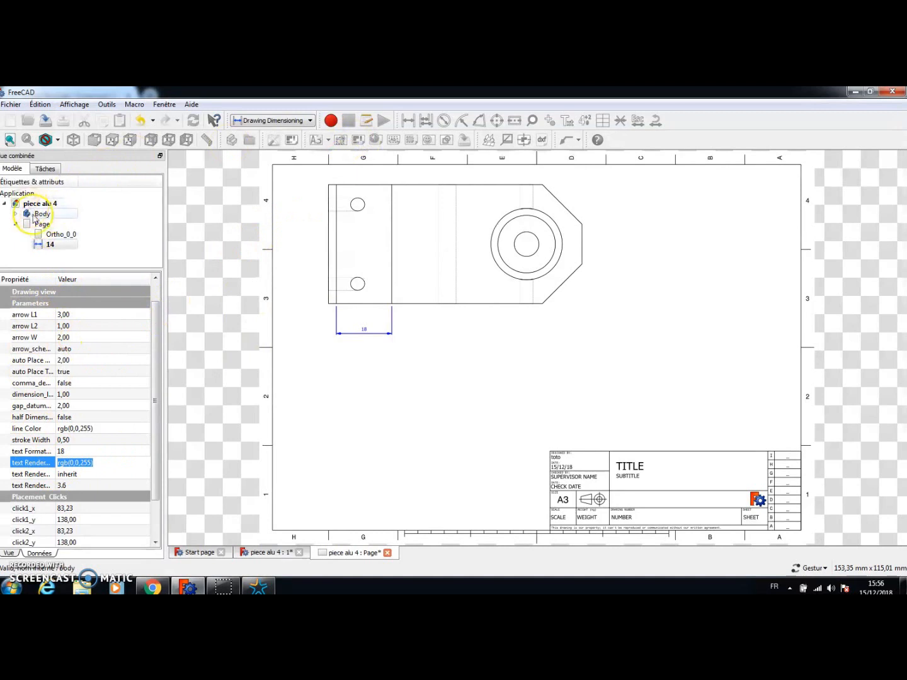
# - Start a new linear dimension on the short left segment of the main view's lower edge and set its line colour to green
pyautogui.click(45, 169)
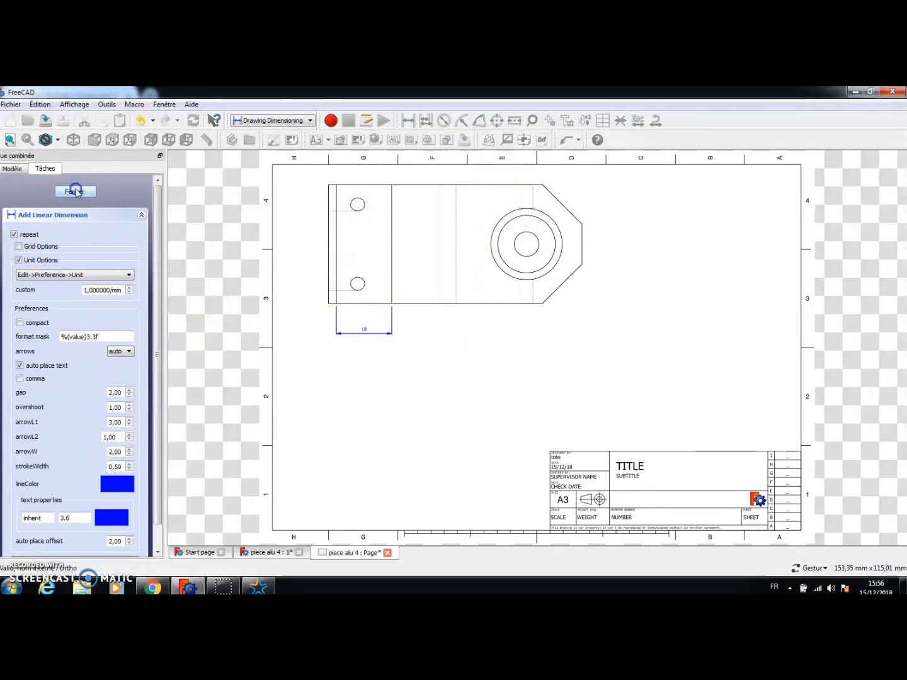
pyautogui.click(74, 191)
pyautogui.click(410, 122)
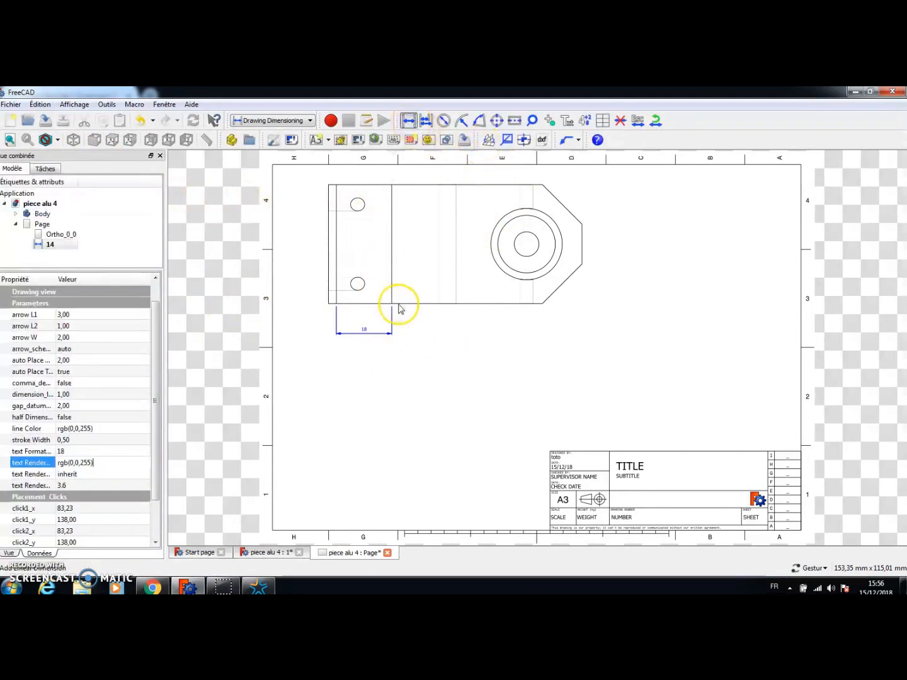
pyautogui.click(367, 303)
pyautogui.click(363, 377)
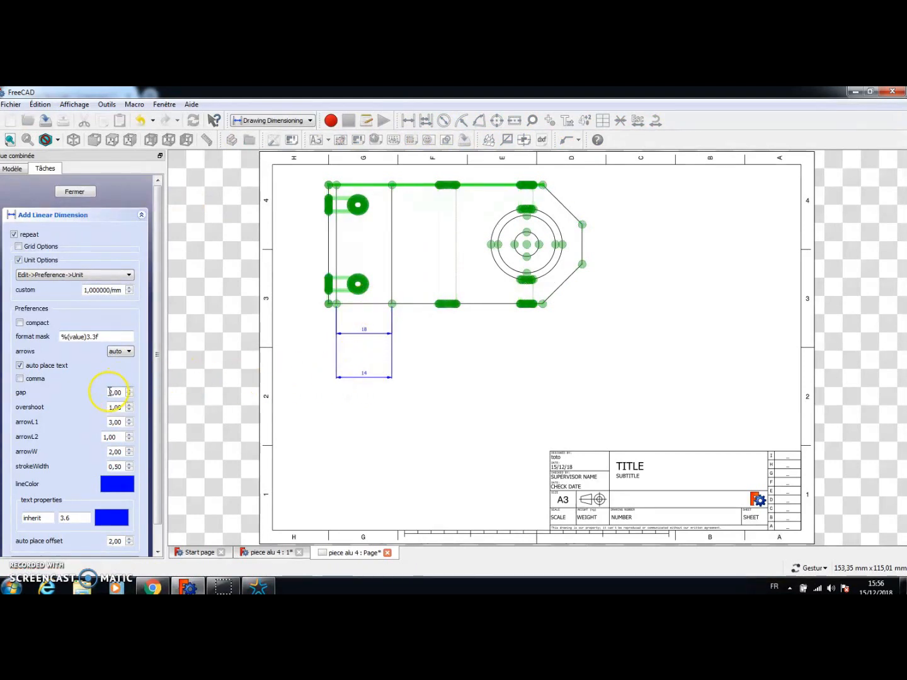
pyautogui.click(121, 489)
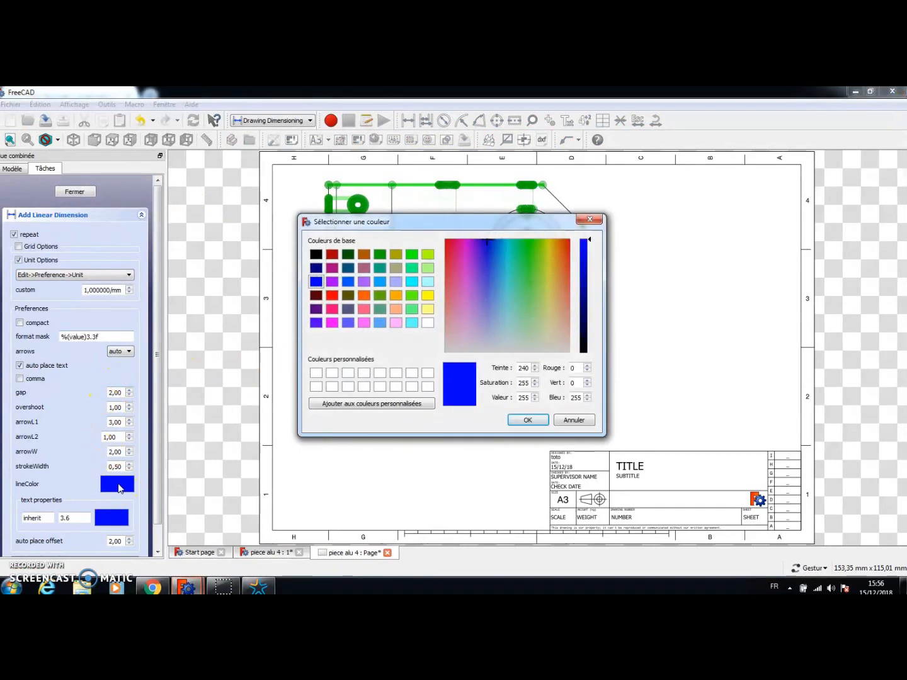
pyautogui.click(417, 255)
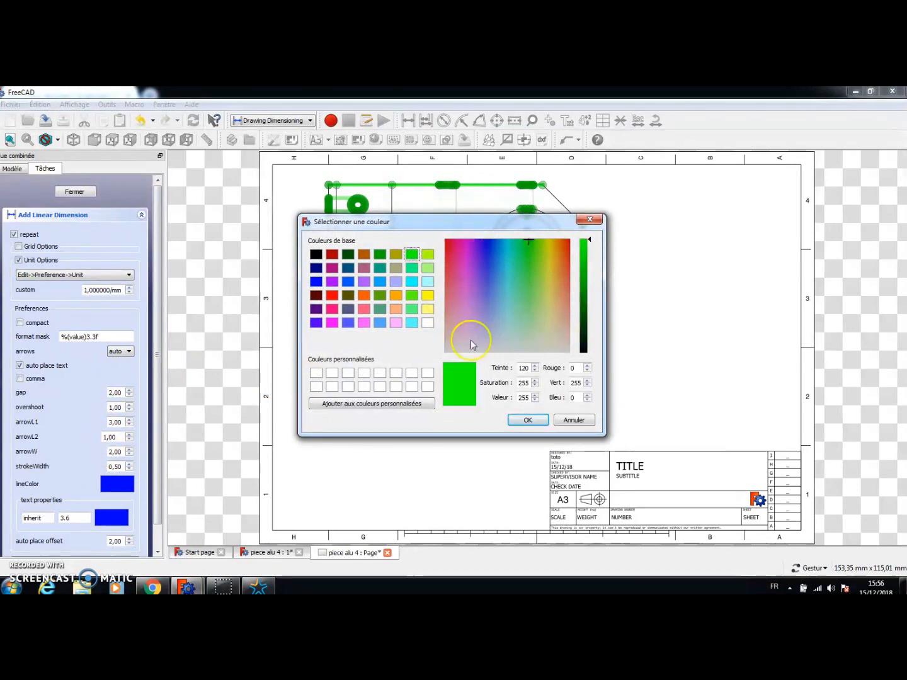
pyautogui.click(526, 420)
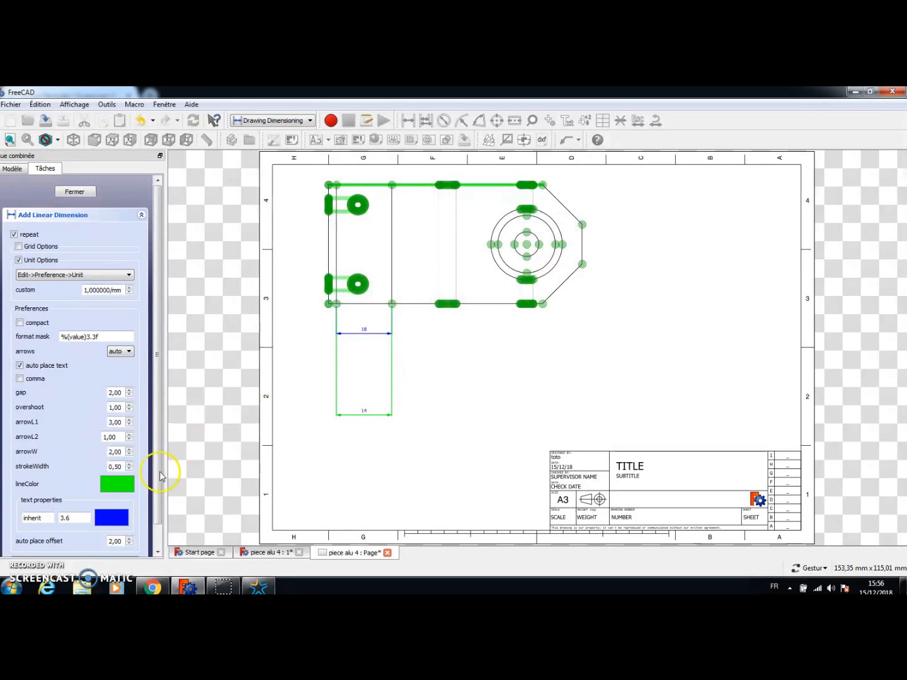
# - Set the dimension's text to red with size 10, and place the dimension below the existing 18 dimension
pyautogui.click(116, 517)
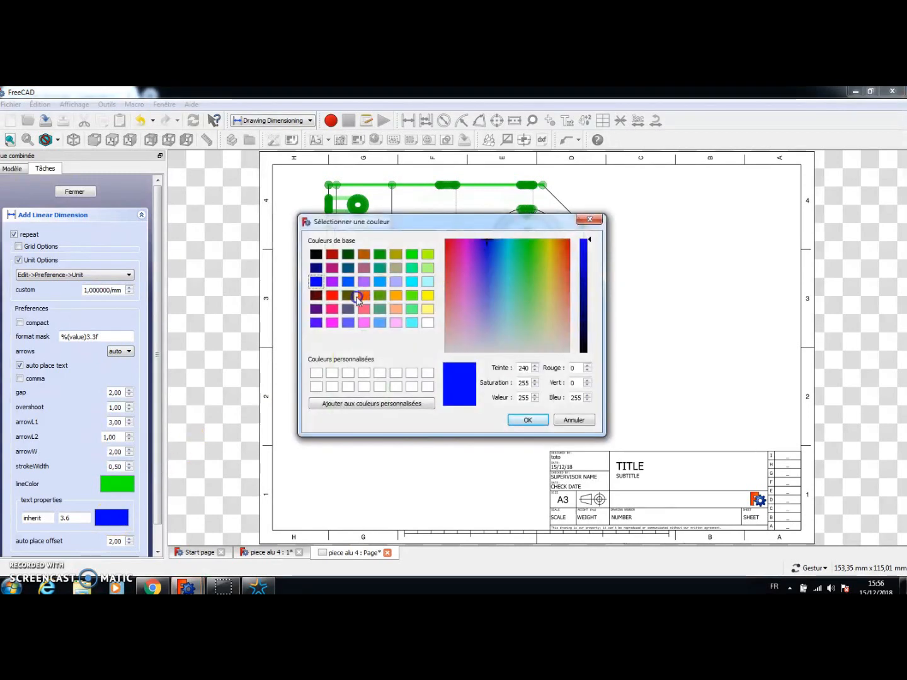
pyautogui.click(364, 296)
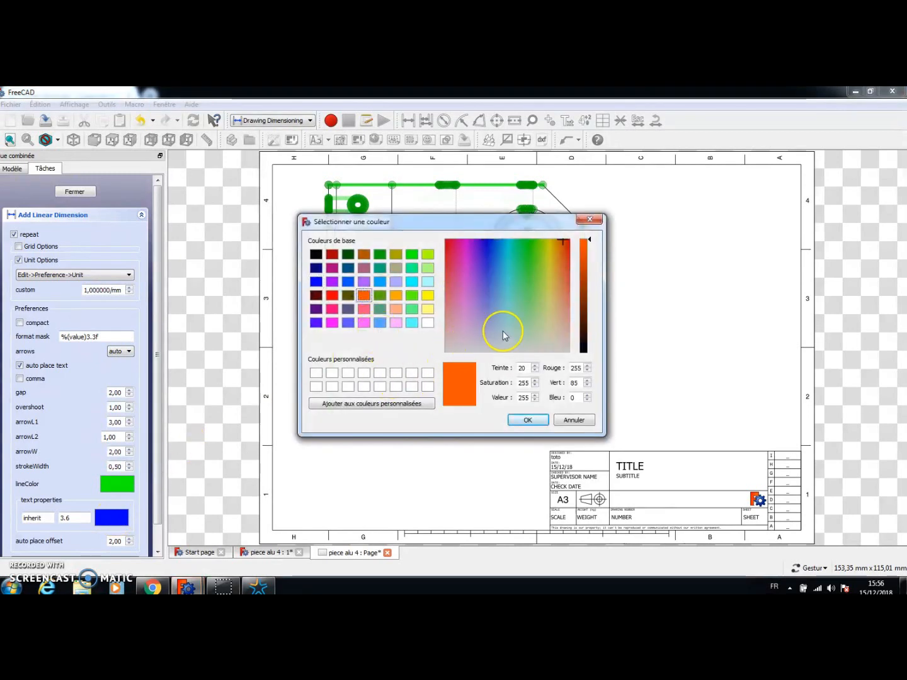
pyautogui.click(583, 244)
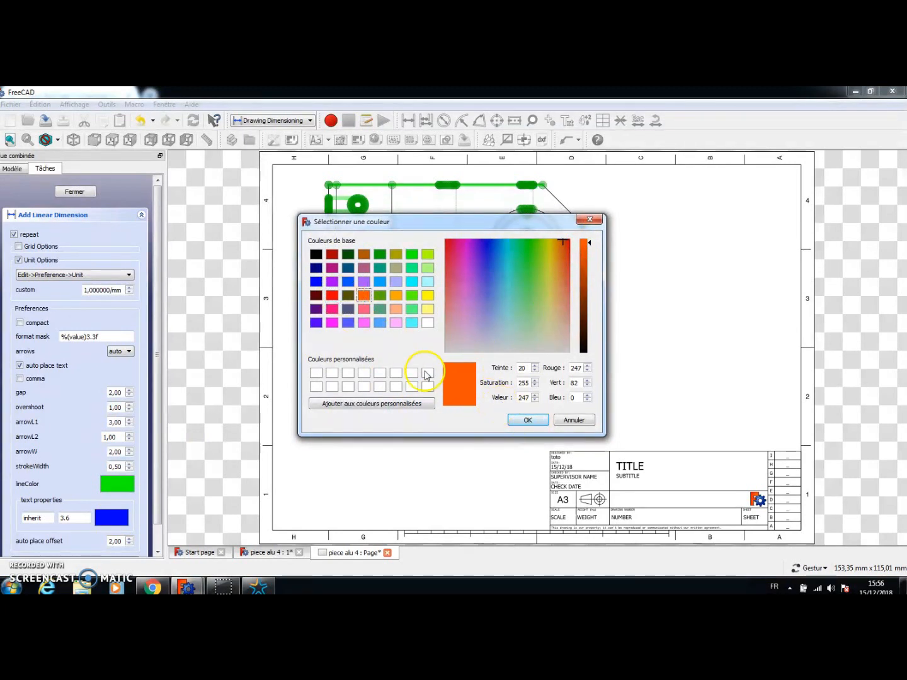
pyautogui.click(332, 295)
pyautogui.click(528, 420)
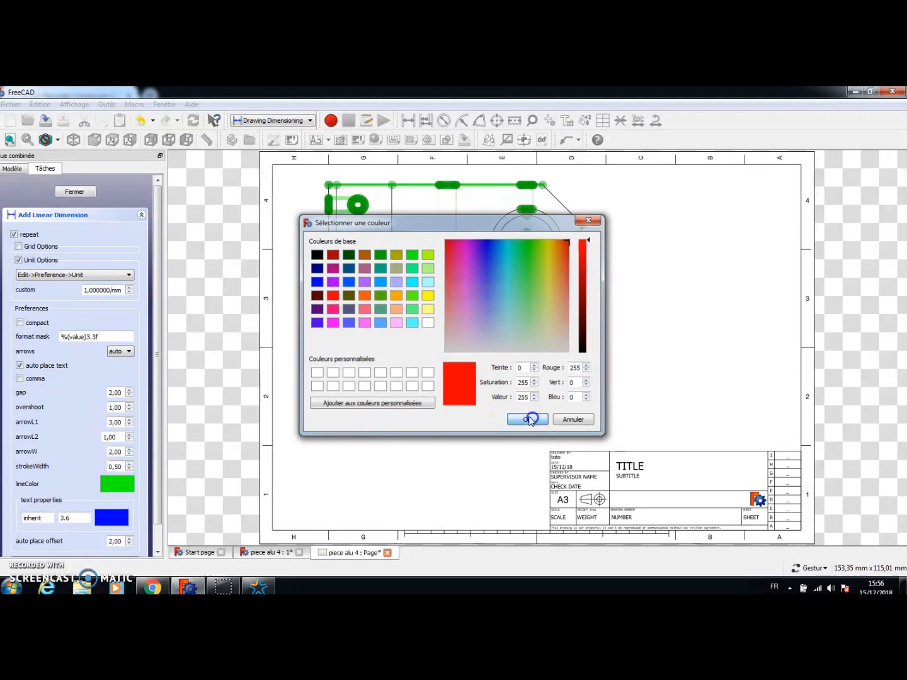
pyautogui.click(375, 370)
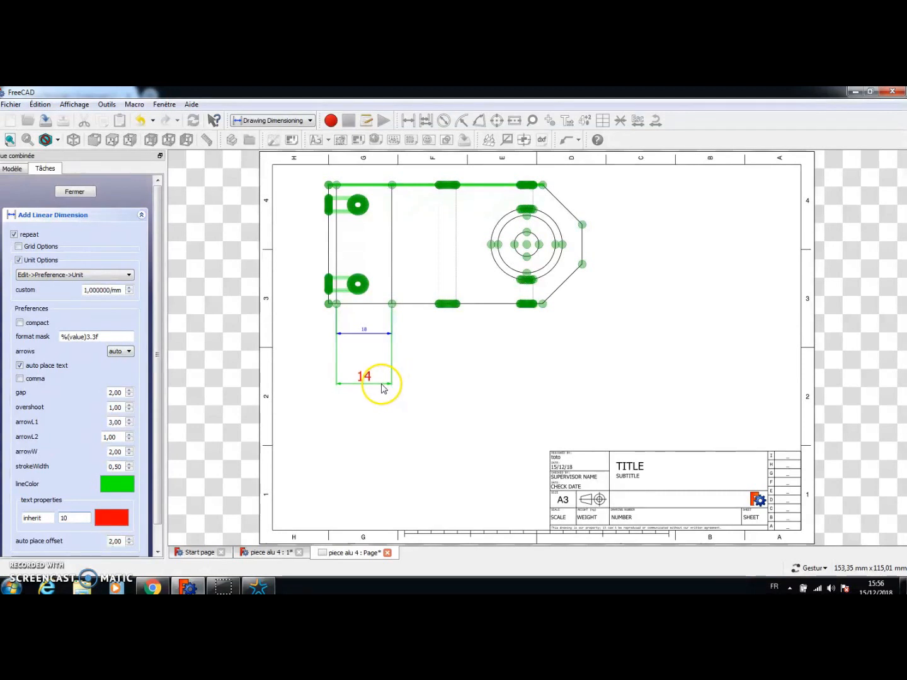
pyautogui.click(381, 384)
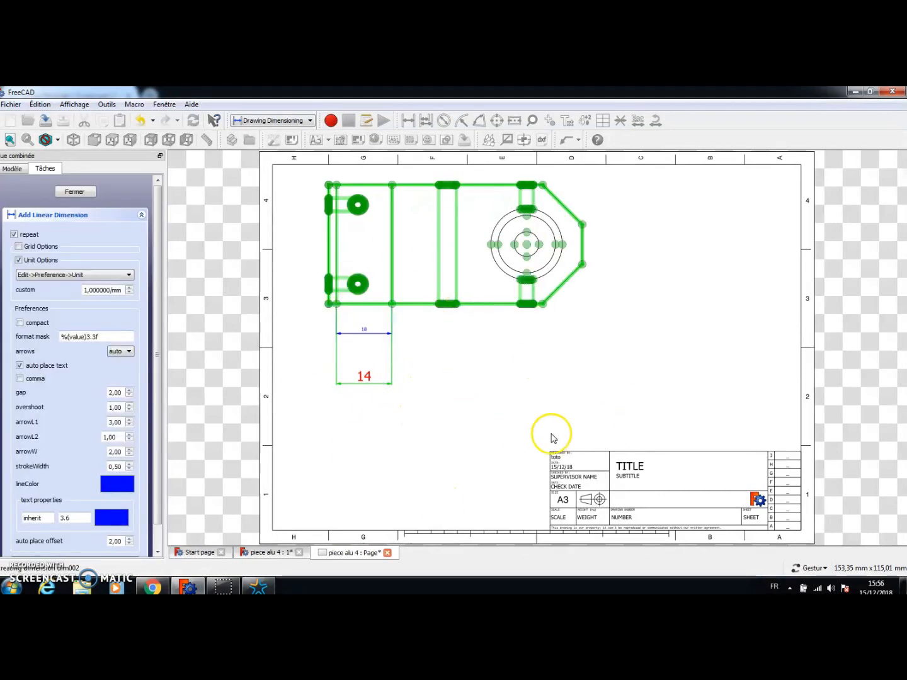
# - Dimension the same segment below the red-text dimension with arrowL2 at 6 and automatic text placement off, placing the text right of centre
pyautogui.click(376, 305)
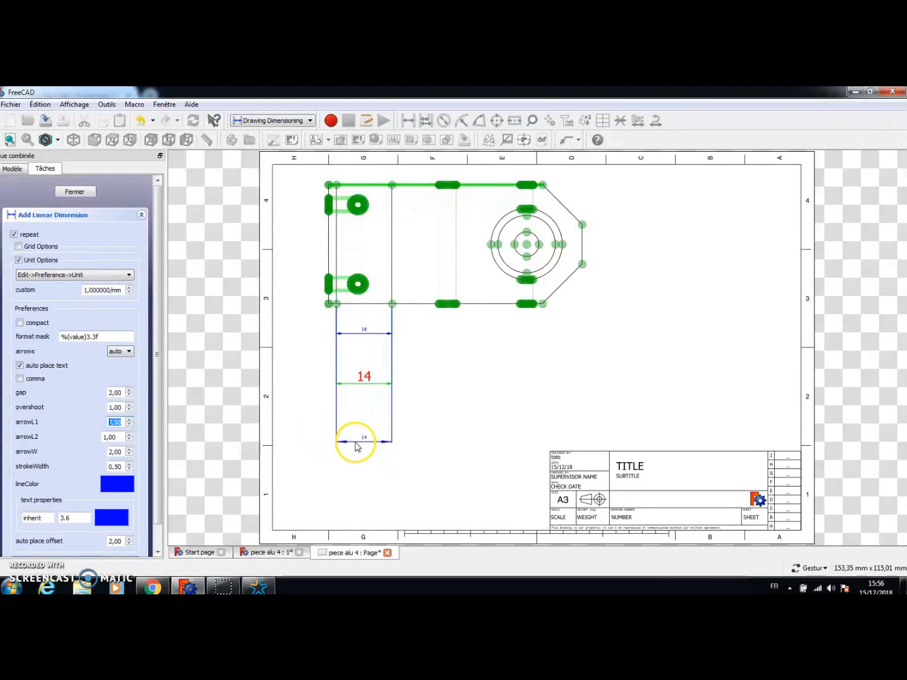
pyautogui.click(343, 437)
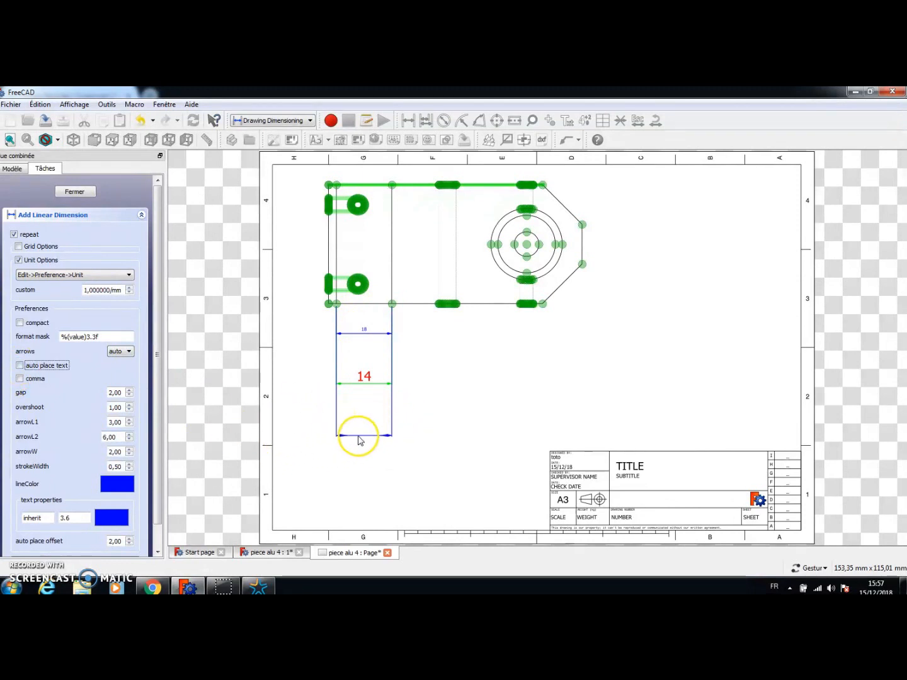
pyautogui.click(358, 435)
pyautogui.click(357, 434)
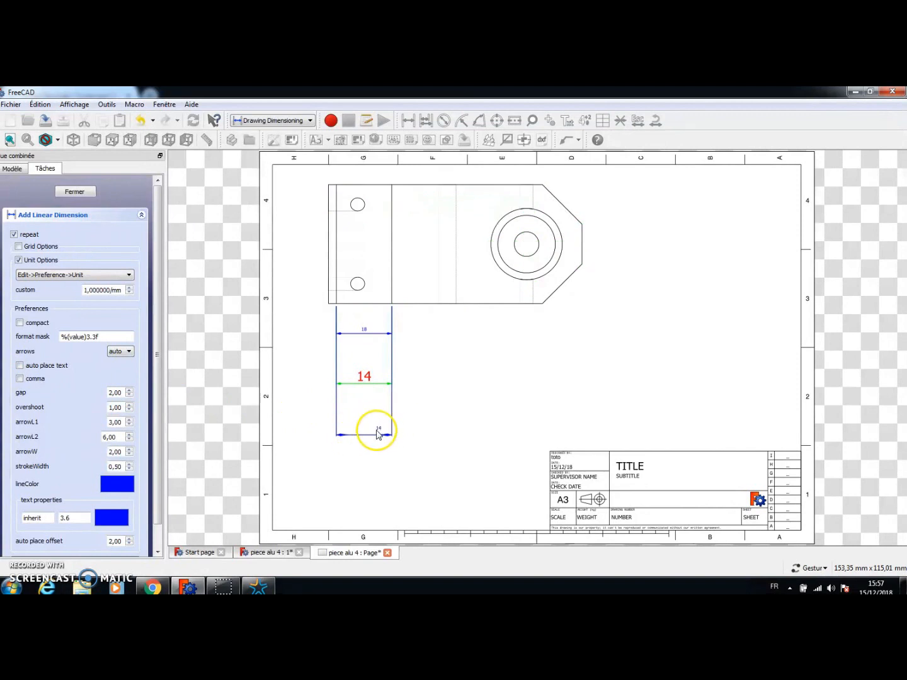
pyautogui.click(377, 429)
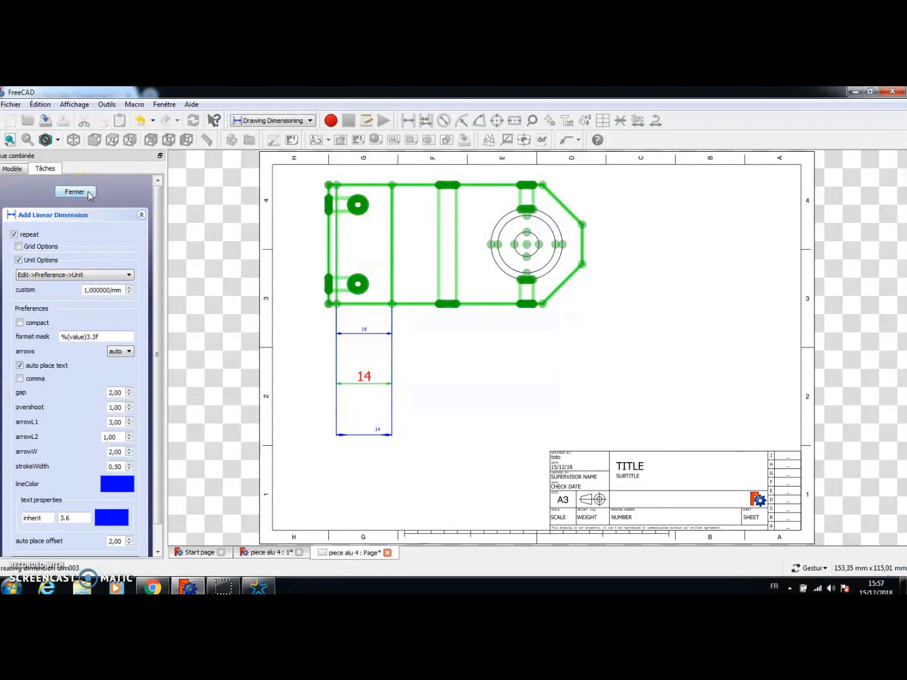
# - Start another linear dimension on the same segment, trying the "in" arrow option and switching its arrows to "out"
pyautogui.click(379, 304)
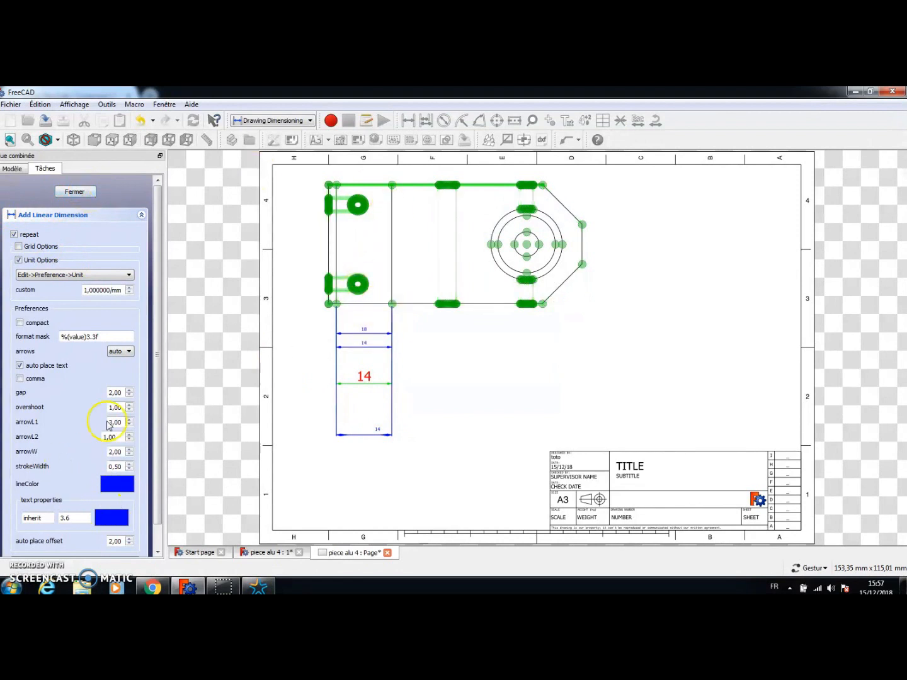
pyautogui.click(129, 352)
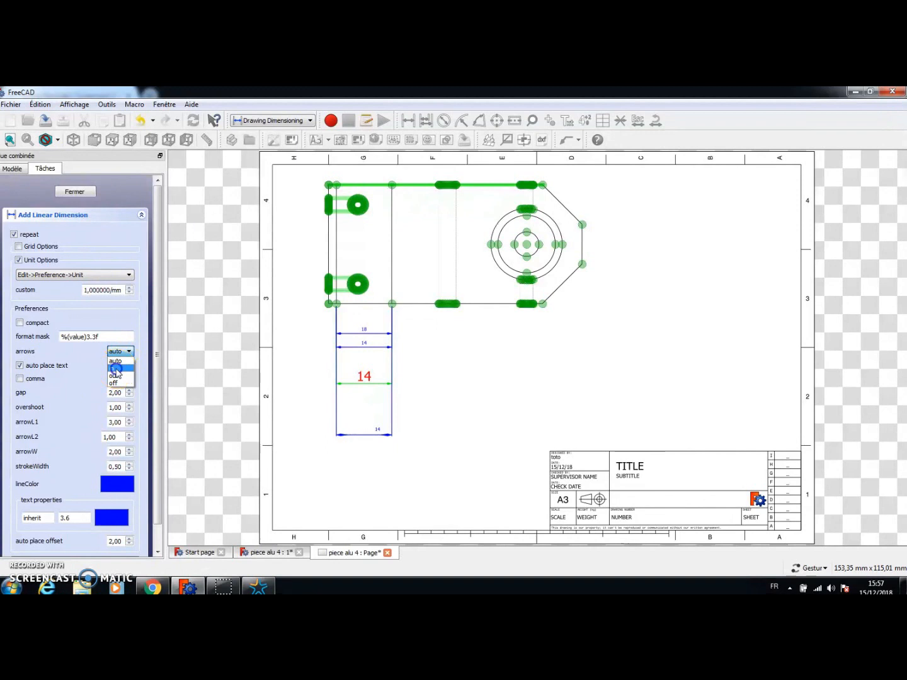
pyautogui.click(121, 369)
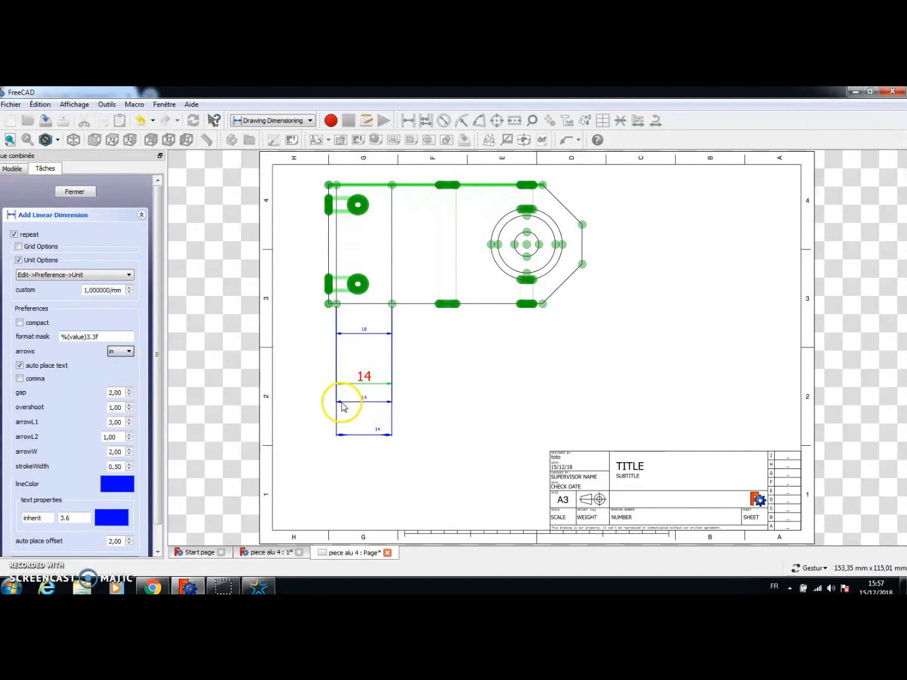
pyautogui.click(122, 351)
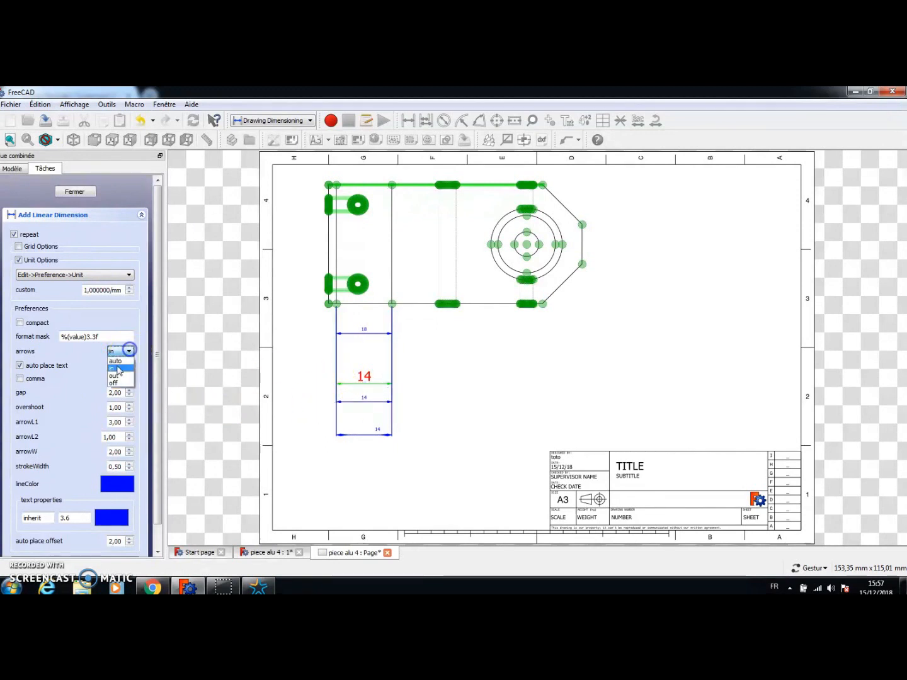
pyautogui.click(115, 376)
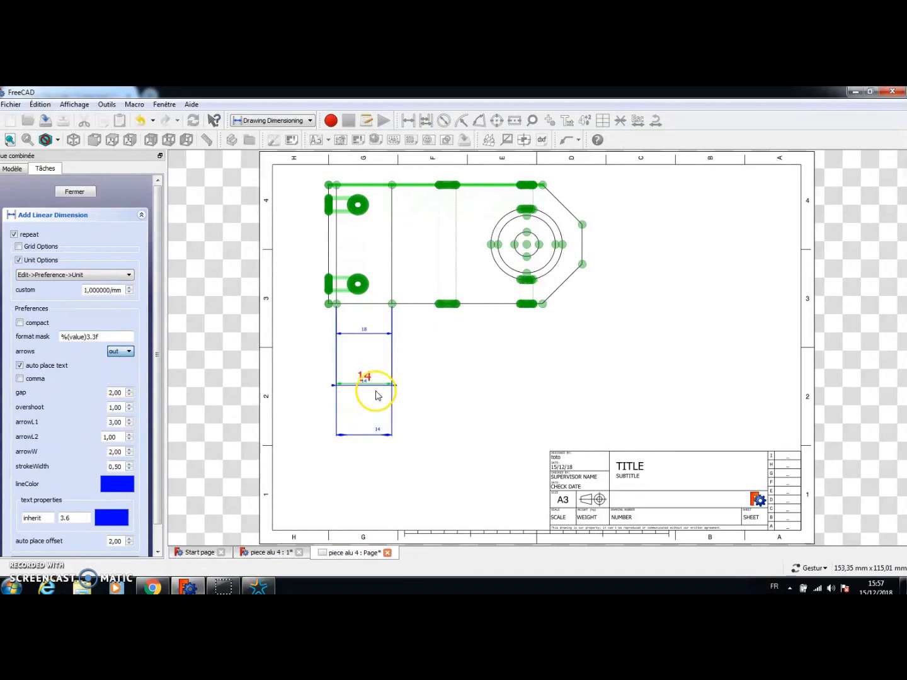
pyautogui.click(296, 413)
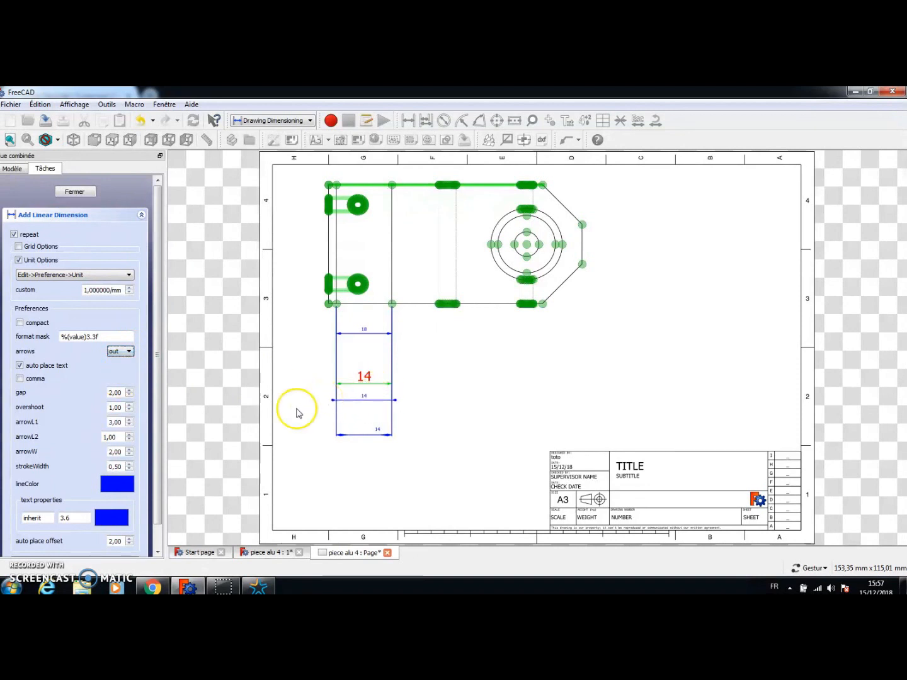
# - Set arrowL1 to 7 and place the outward-arrow dimension between the red-text dimension and the lowest one
pyautogui.click(126, 420)
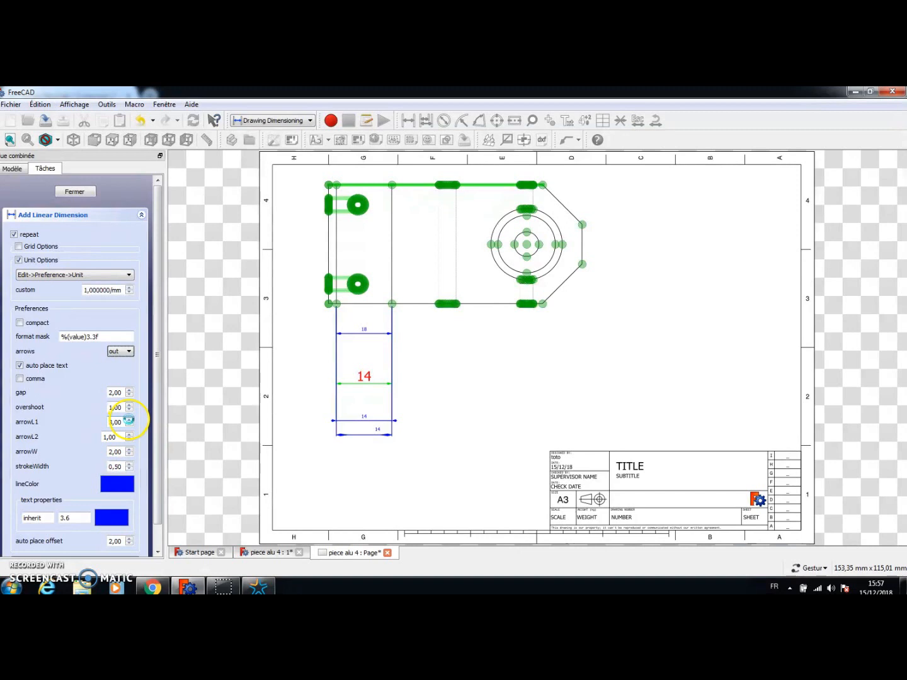
pyautogui.click(130, 420)
pyautogui.scroll(-4, 309, 408)
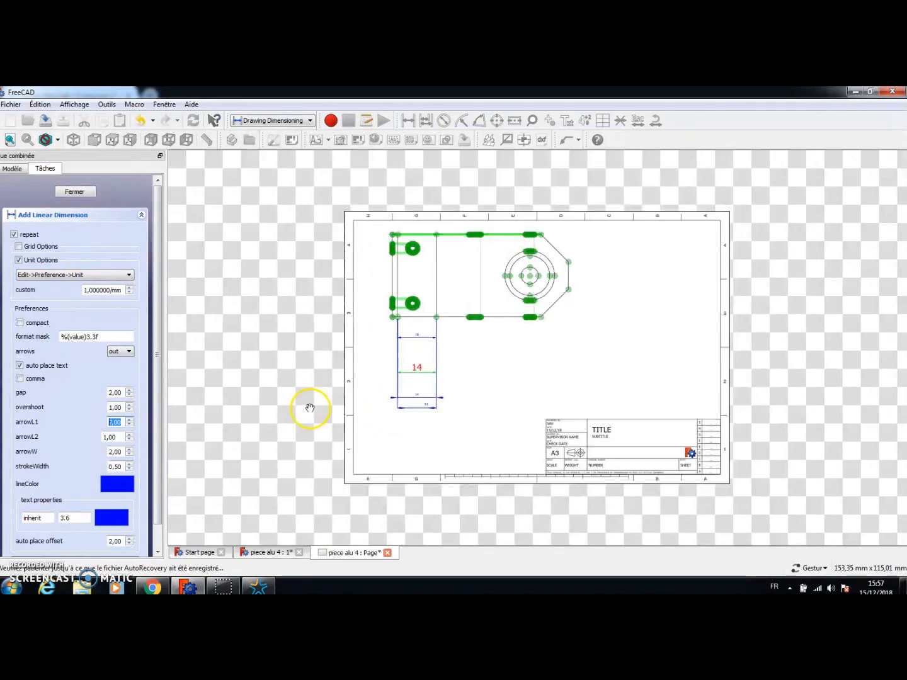
pyautogui.scroll(8, 251, 410)
pyautogui.click(246, 388)
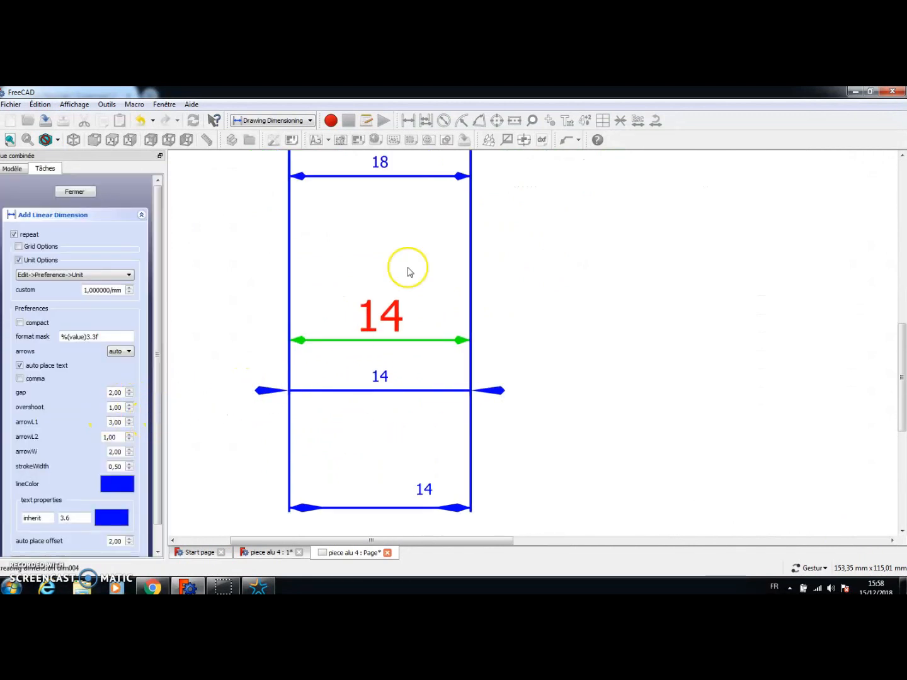
# - Add another linear dimension to the same short segment, placed between the outward-arrow dimension and the lowest one
pyautogui.scroll(-2, 386, 251)
pyautogui.scroll(1, 385, 248)
pyautogui.scroll(-6, 394, 241)
pyautogui.click(322, 188)
pyautogui.scroll(1, 310, 238)
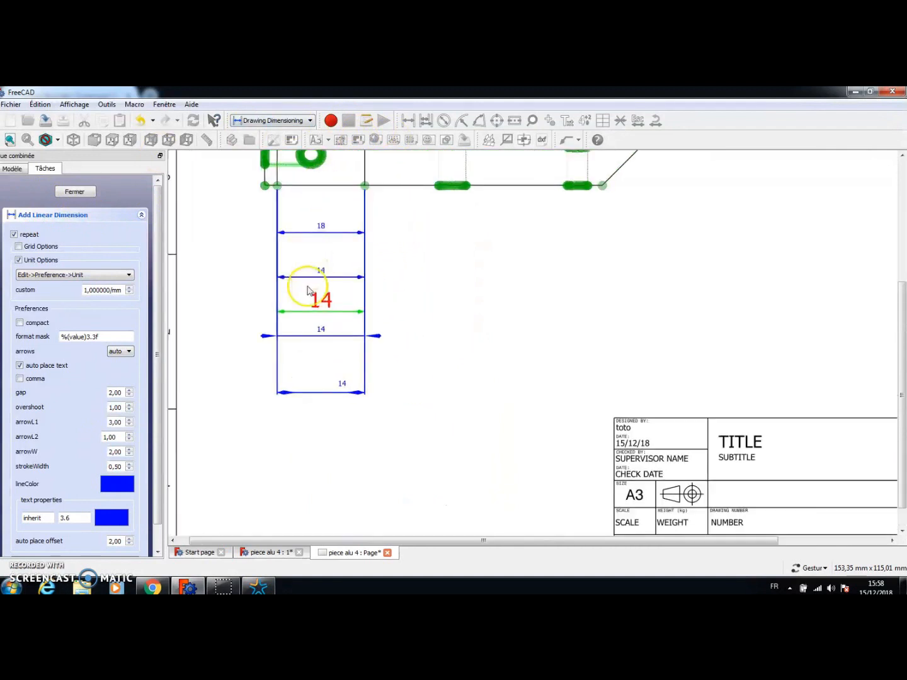
pyautogui.scroll(1, 308, 289)
pyautogui.click(328, 395)
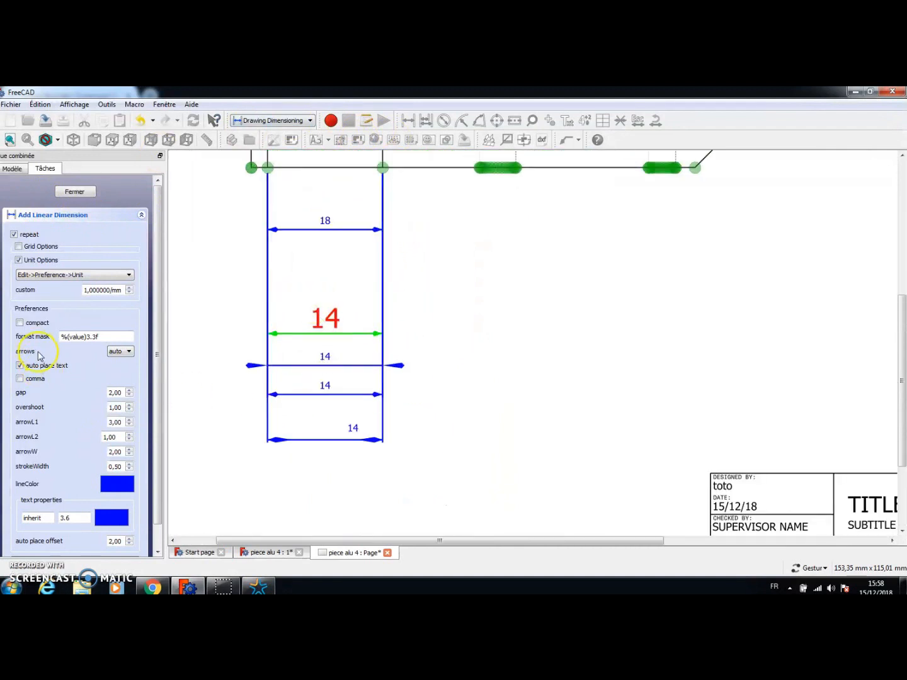
pyautogui.click(130, 351)
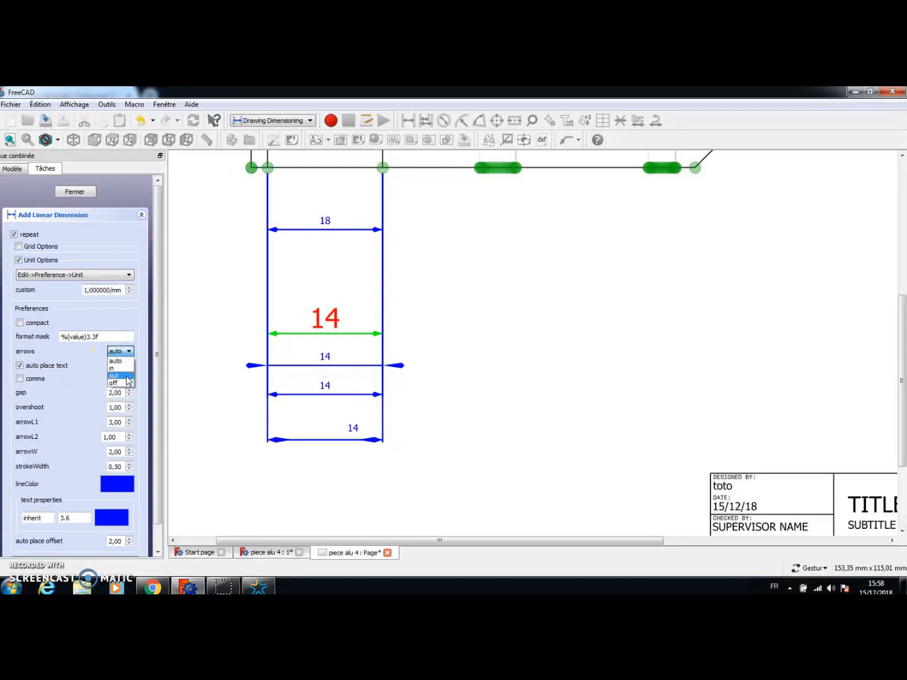
pyautogui.click(114, 377)
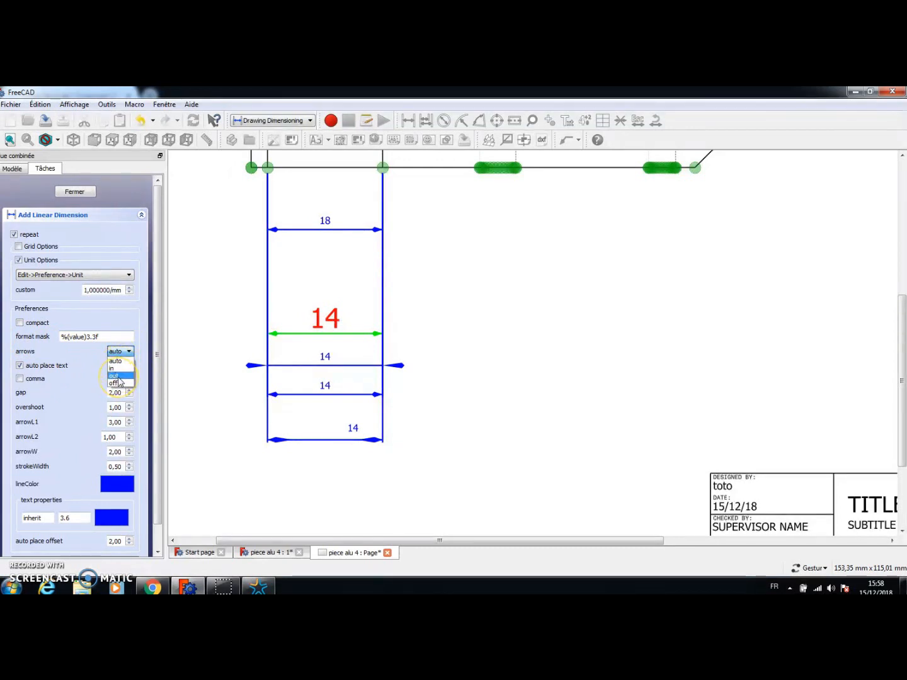
pyautogui.click(352, 390)
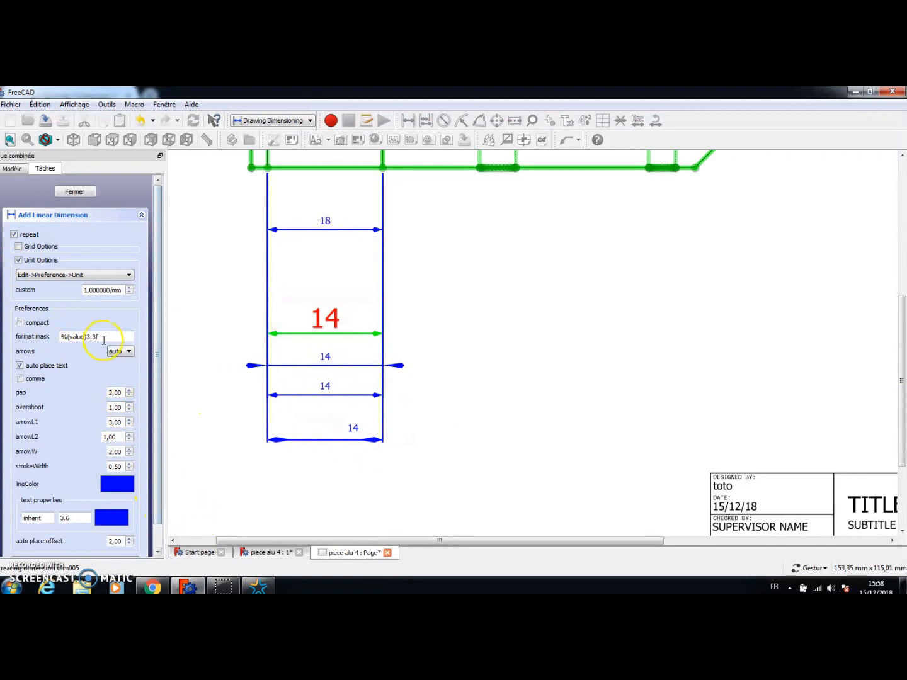
# - Add a linear dimension without text to the long right segment of the lower edge by clearing its format mask
pyautogui.click(413, 167)
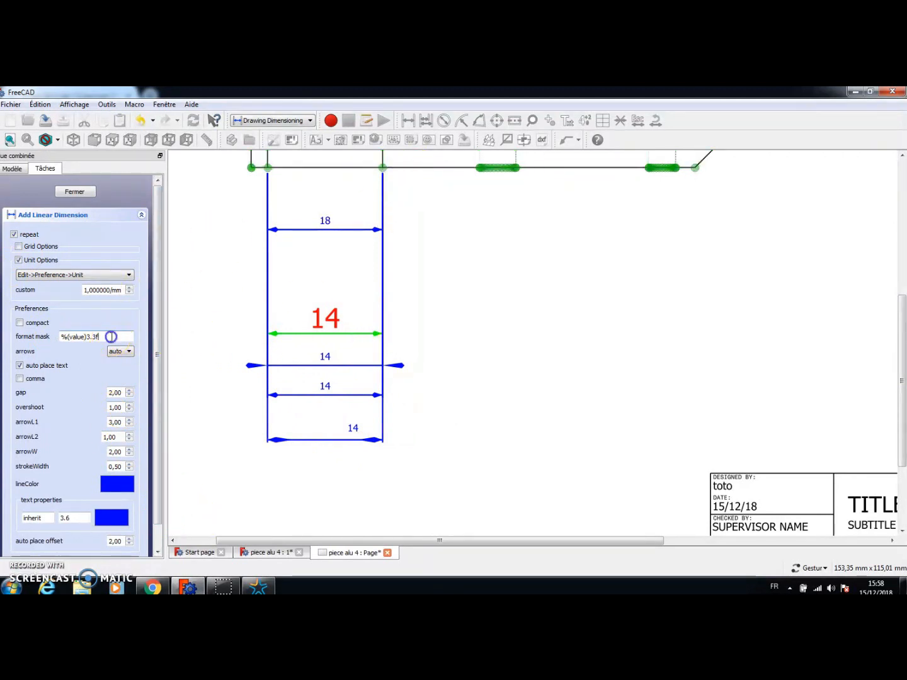
pyautogui.moveTo(93, 334); pyautogui.dragTo(21, 334)
pyautogui.press('BackSpace')
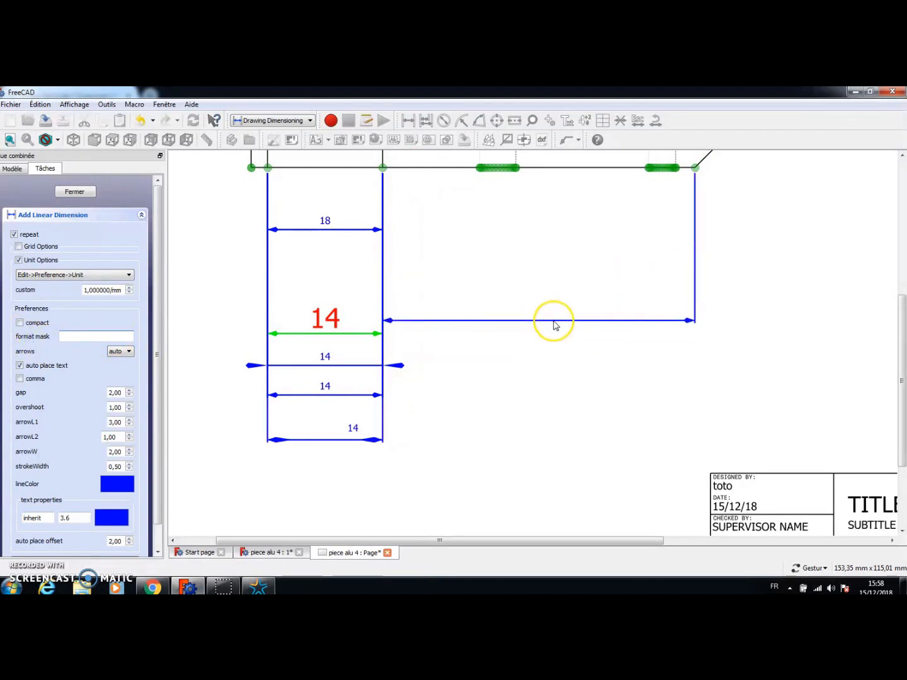
pyautogui.click(553, 322)
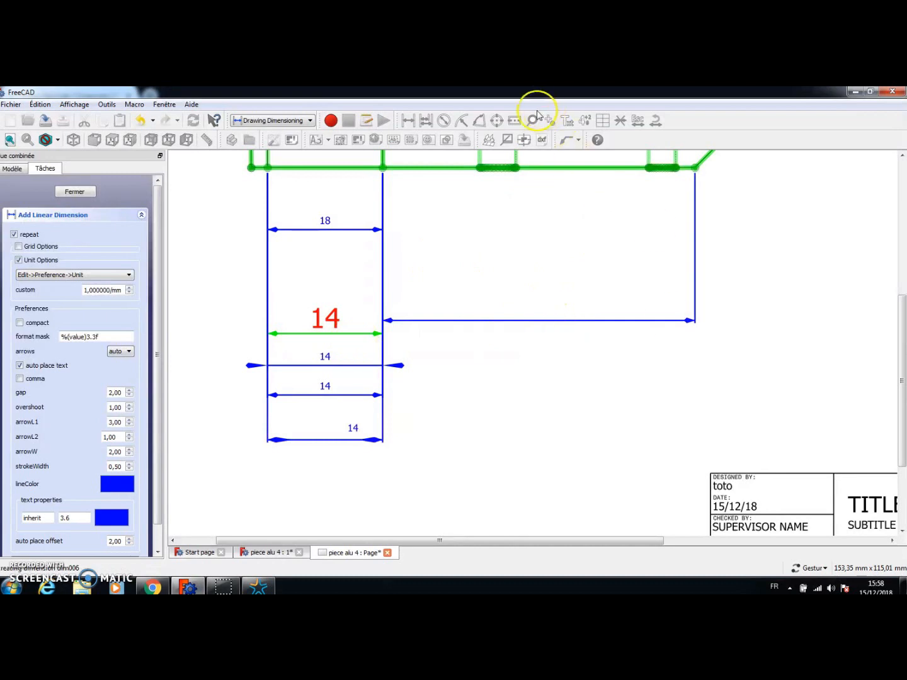
# - Add a linear dimension to the long right segment with format mask "toto", automatic text placement off, just above the textless dimension
pyautogui.click(556, 169)
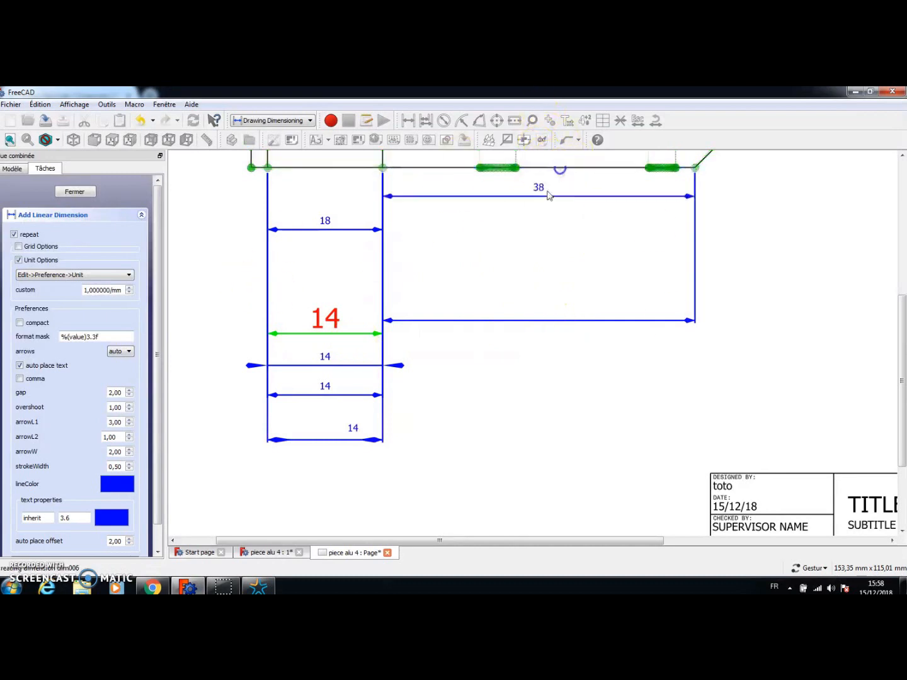
pyautogui.moveTo(104, 337); pyautogui.dragTo(6, 347)
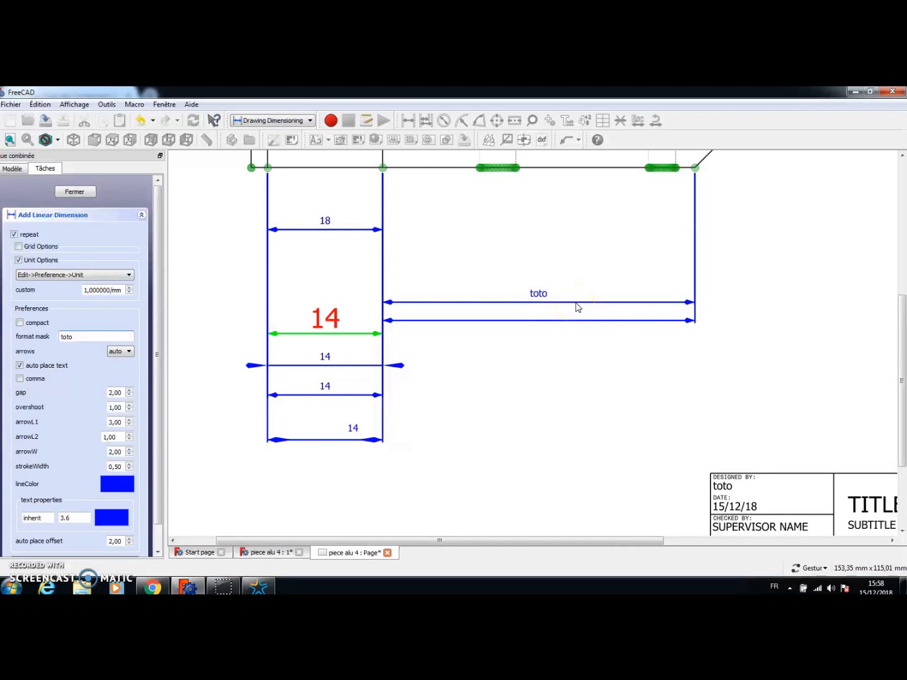
pyautogui.click(20, 365)
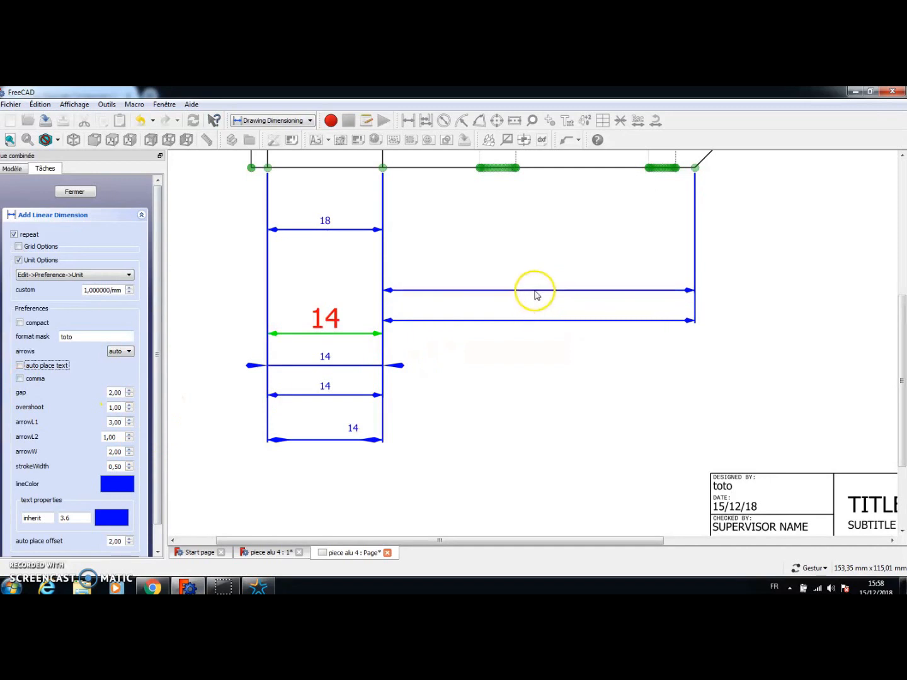
pyautogui.click(534, 290)
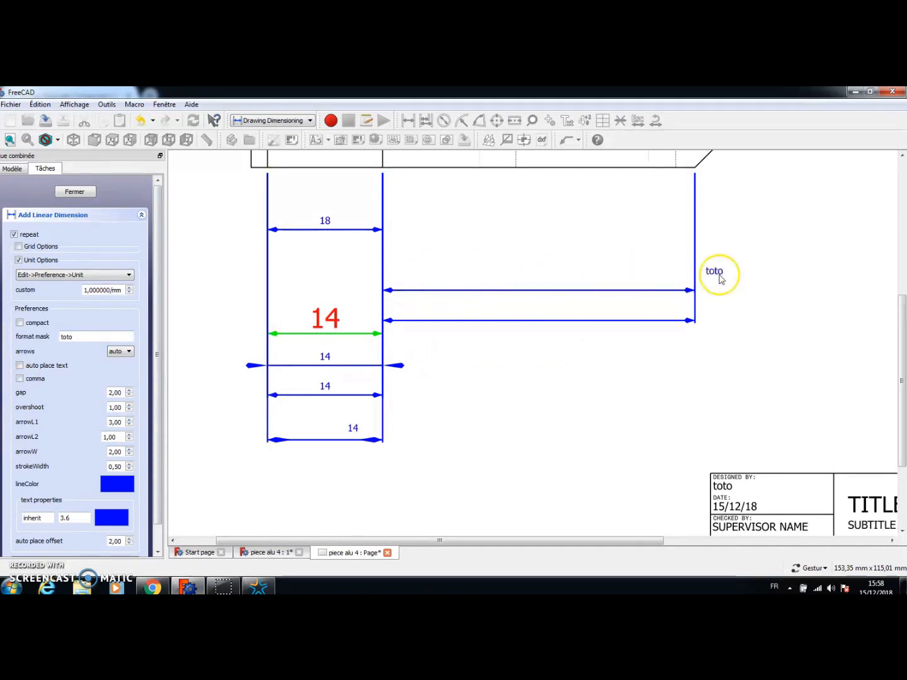
pyautogui.click(532, 290)
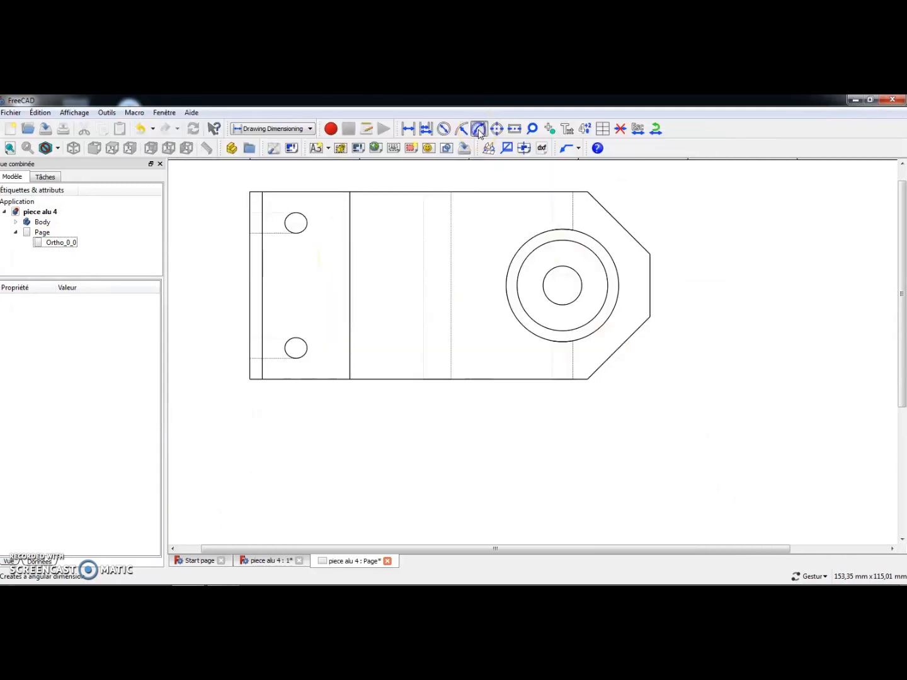
# - Add angular dimensions between the lower chamfer and the right vertical edge, and between the lower edge and the lower chamfer
pyautogui.click(478, 130)
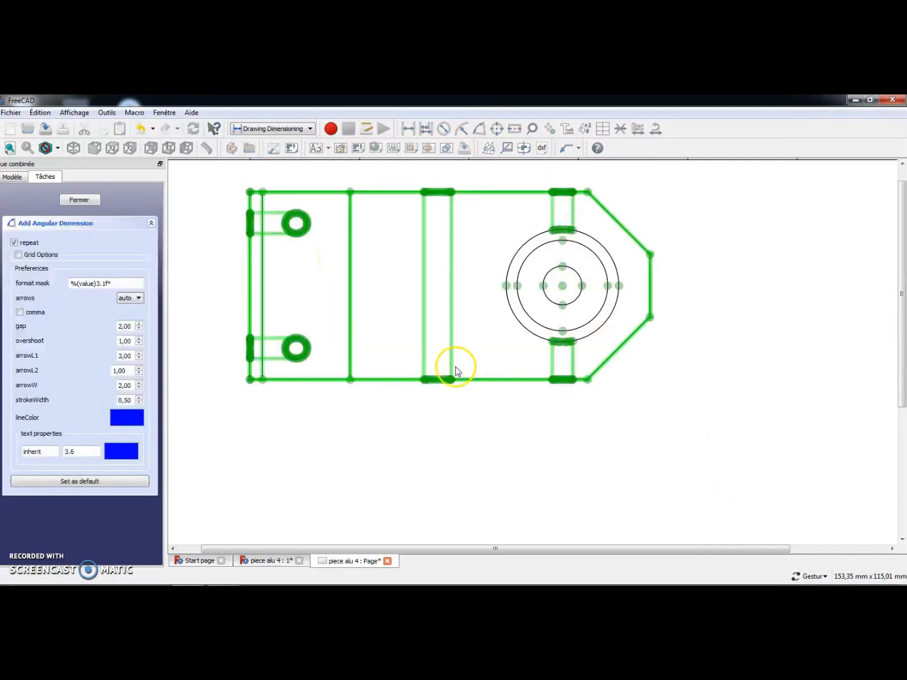
pyautogui.click(623, 343)
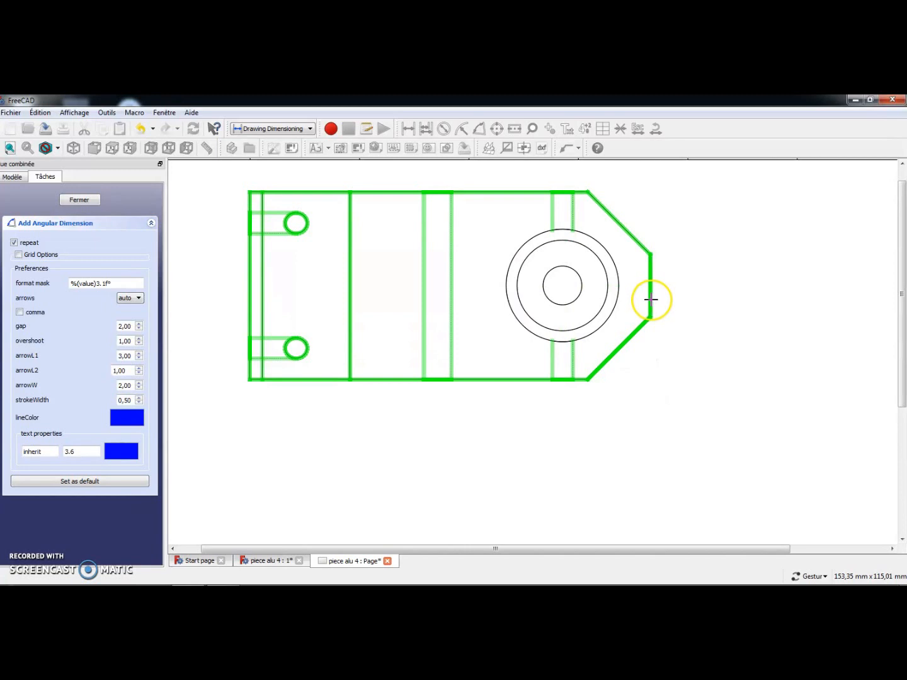
pyautogui.click(652, 301)
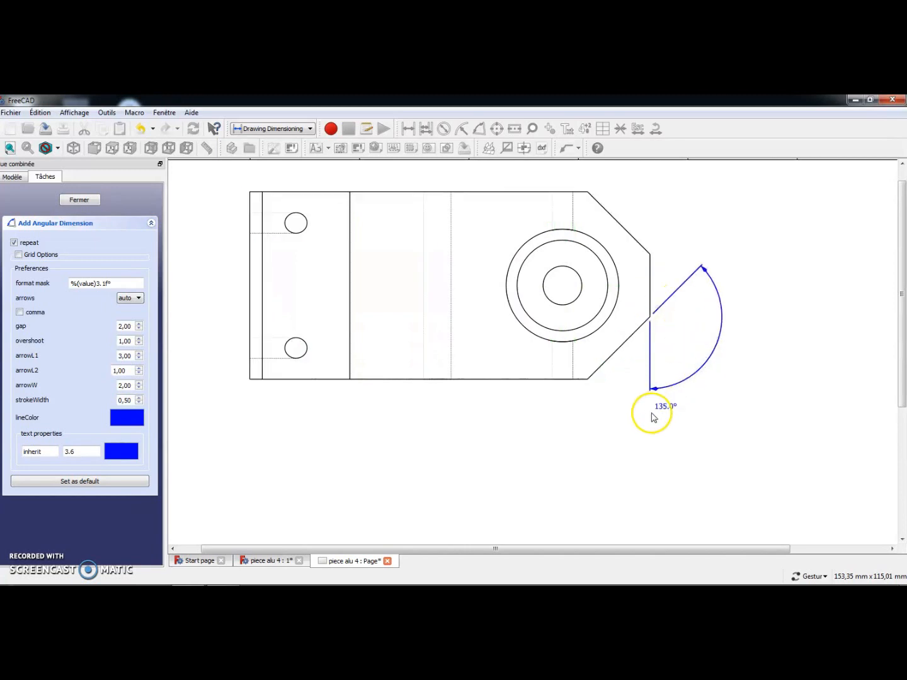
pyautogui.click(700, 338)
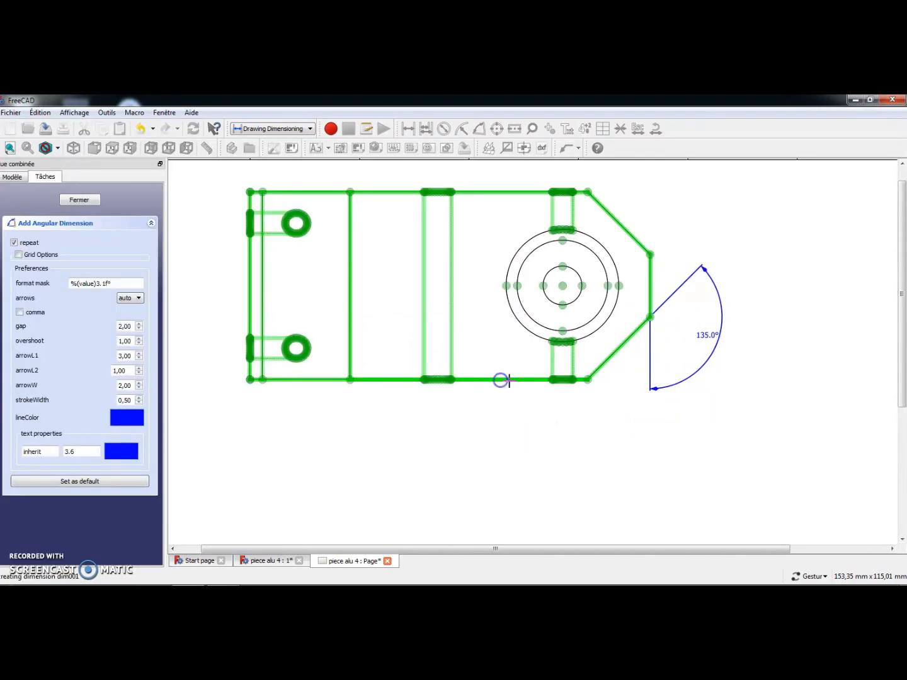
pyautogui.click(511, 379)
pyautogui.click(613, 356)
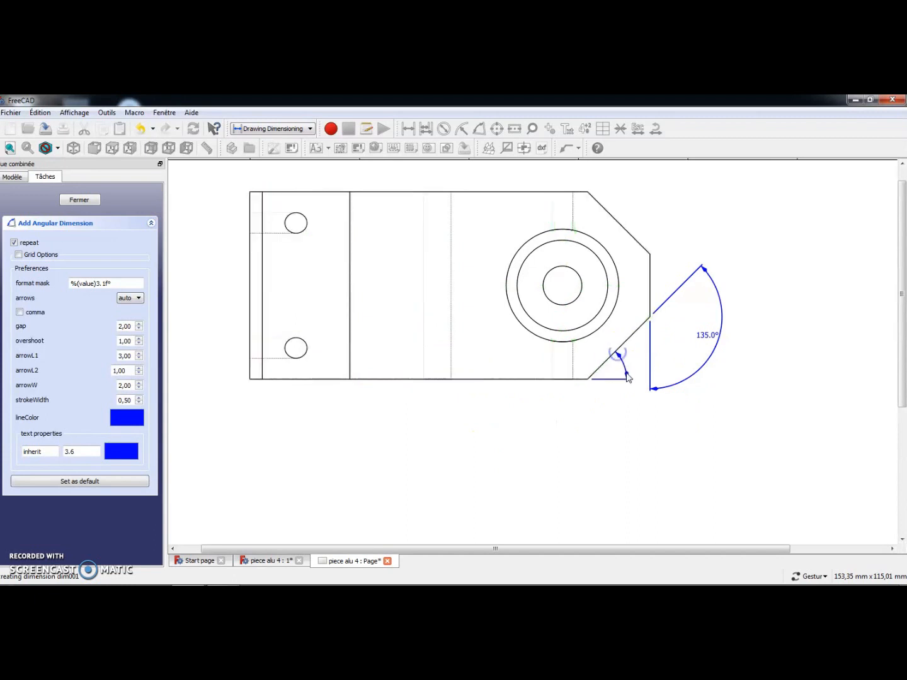
pyautogui.click(617, 366)
# - Add an angular dimension between the lower and upper chamfers, placed just inside the right vertical edge
pyautogui.click(635, 333)
pyautogui.click(638, 240)
pyautogui.click(640, 247)
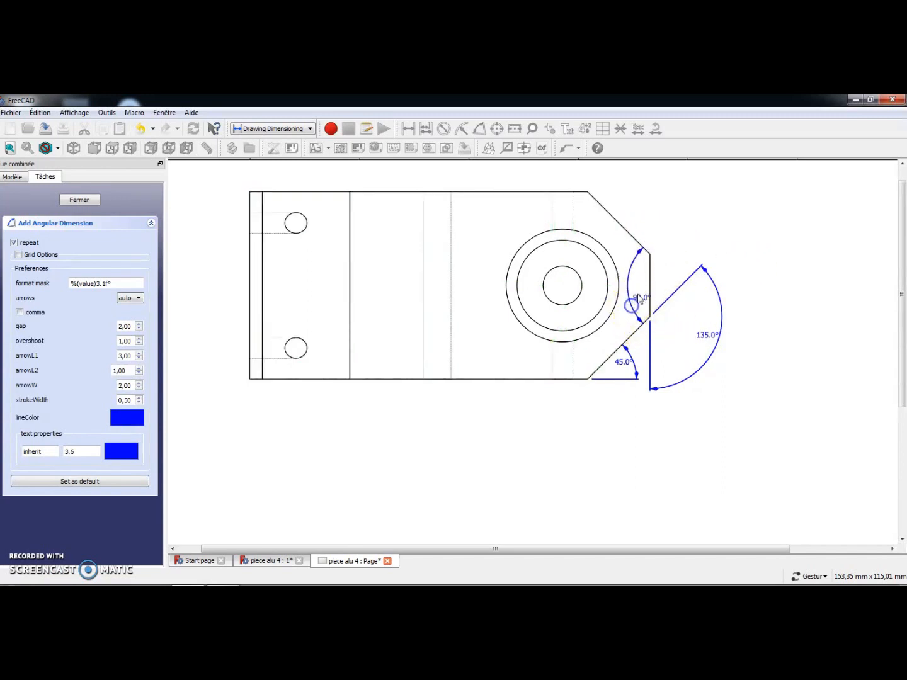
pyautogui.click(637, 286)
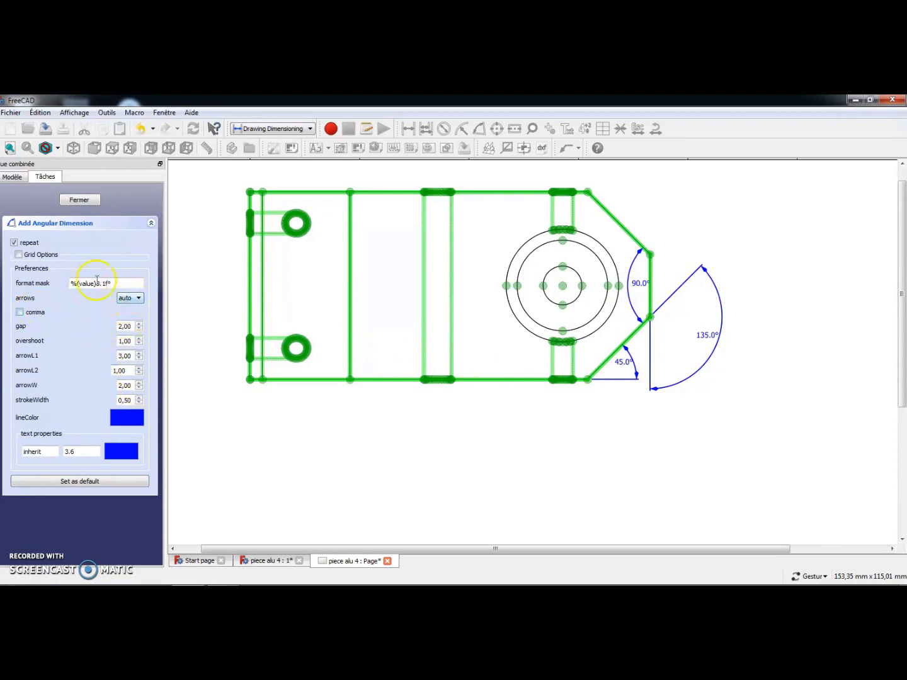
# - Add another angular dimension between the two chamfers with format mask "91", its arc placed beyond the concentric circles
pyautogui.moveTo(114, 281); pyautogui.dragTo(62, 287)
pyautogui.click(633, 238)
pyautogui.click(641, 324)
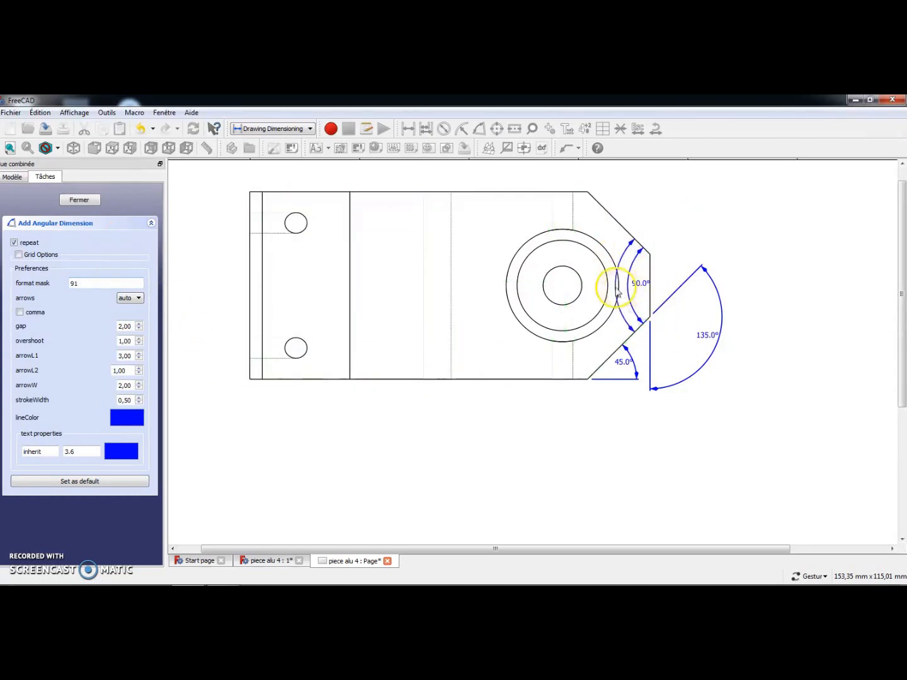
pyautogui.click(467, 287)
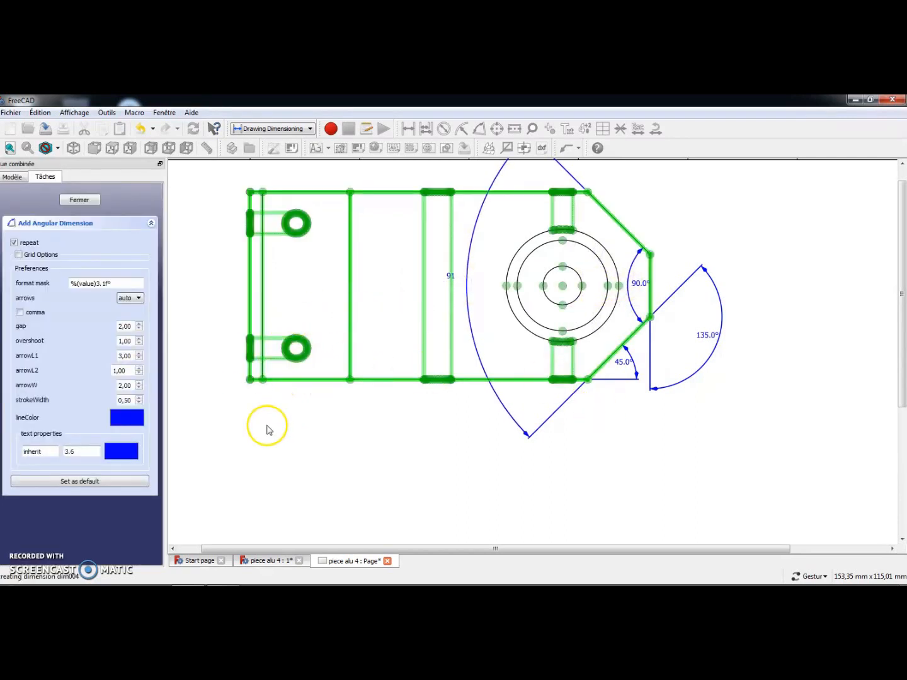
# - Finish angular dimensioning and delete all dimensions from the drawing
pyautogui.click(90, 199)
pyautogui.click(621, 128)
pyautogui.click(73, 257)
# - Add the text "essais" beside the upper chamfer, rotated to follow its slope
pyautogui.scroll(-2, 428, 234)
pyautogui.scroll(1, 441, 230)
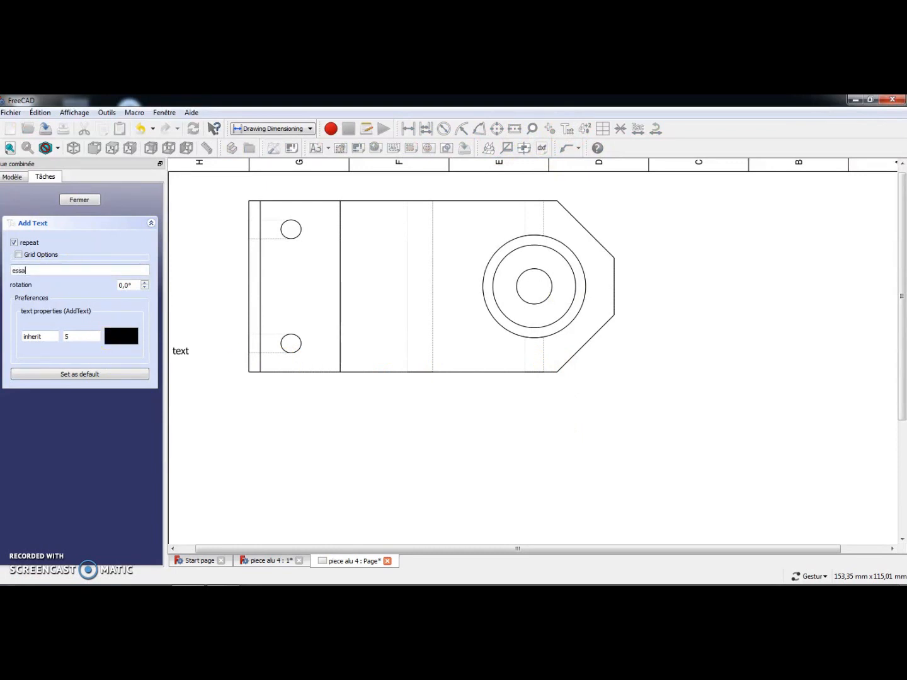
pyautogui.click(144, 283)
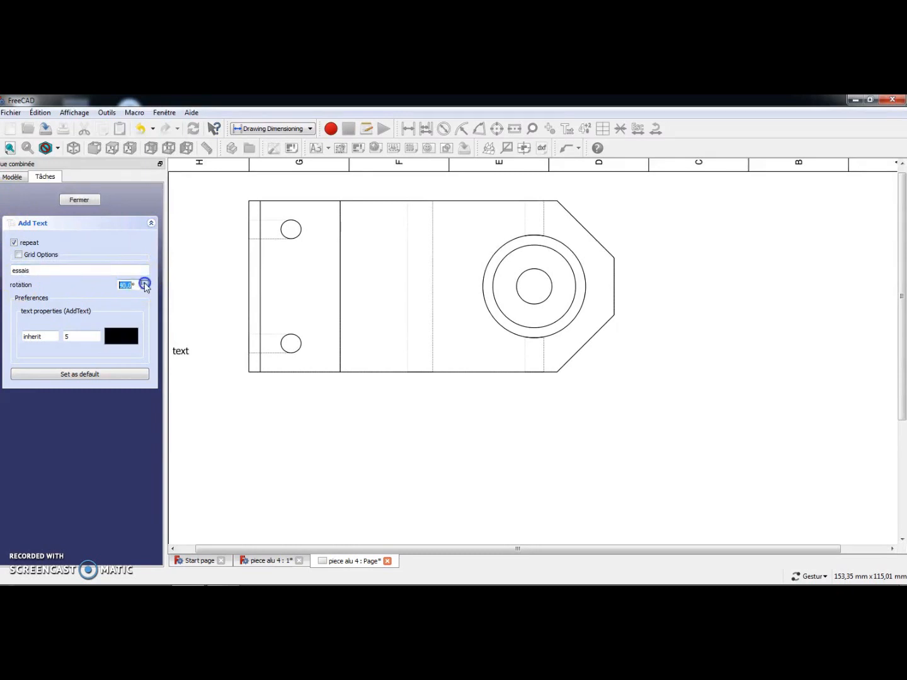
pyautogui.click(584, 215)
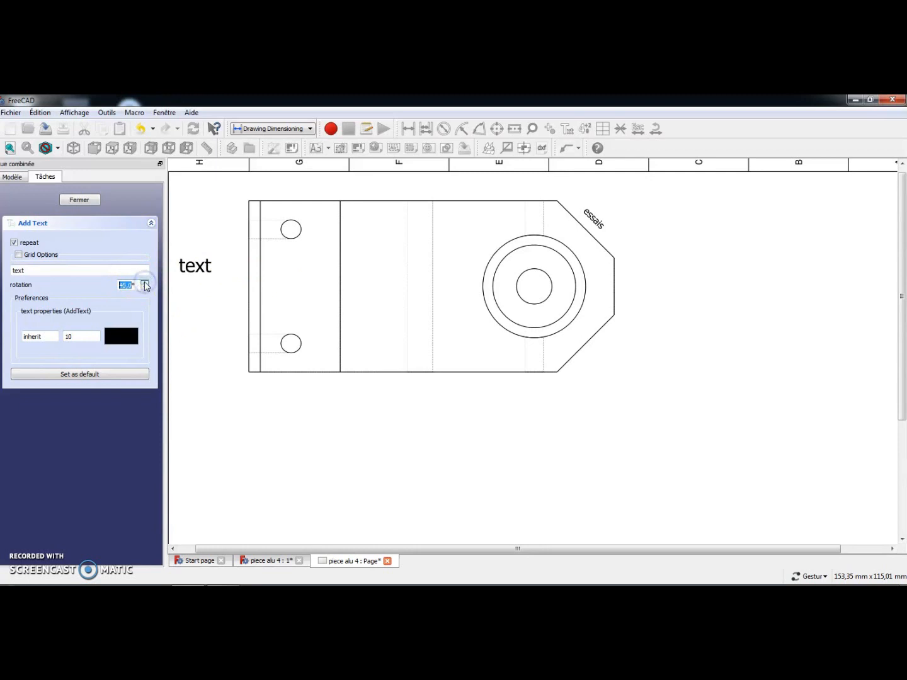
# - Add a red "text" label, size 10 and rotated 45°, beside the lower end of the upper chamfer
pyautogui.click(123, 342)
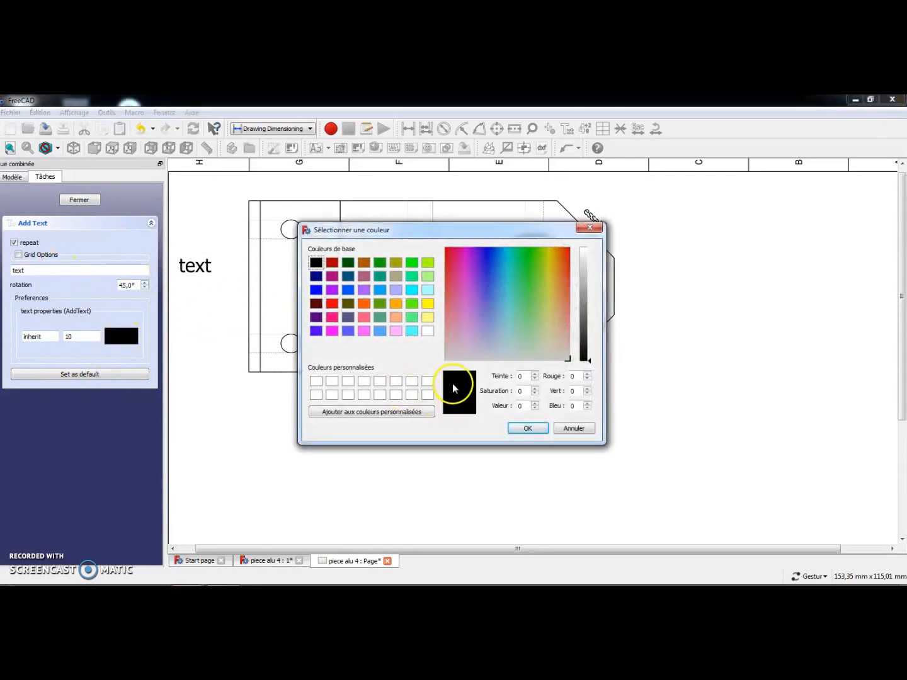
pyautogui.click(331, 304)
pyautogui.click(528, 429)
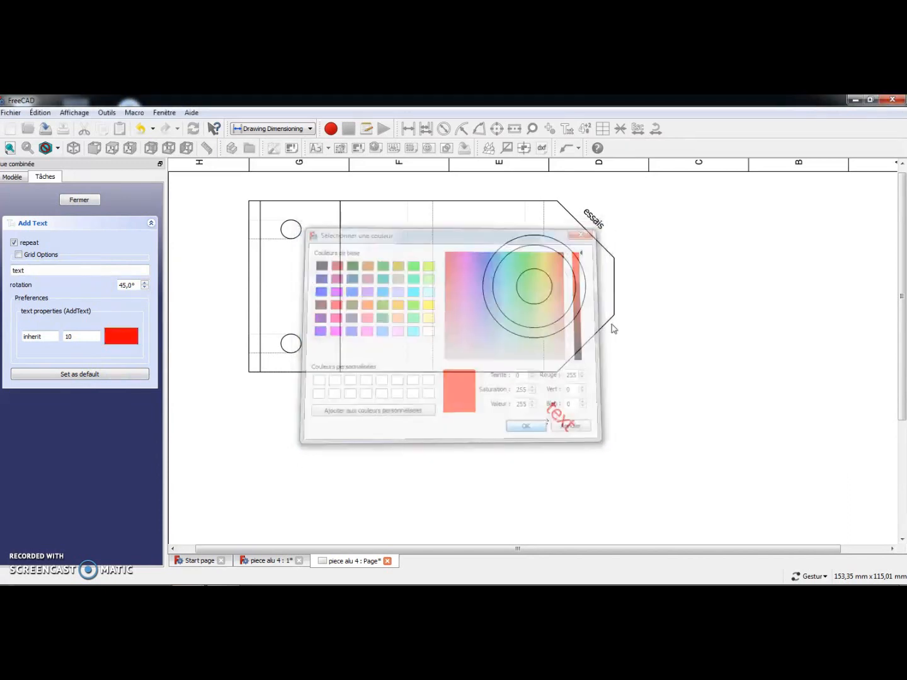
pyautogui.click(600, 242)
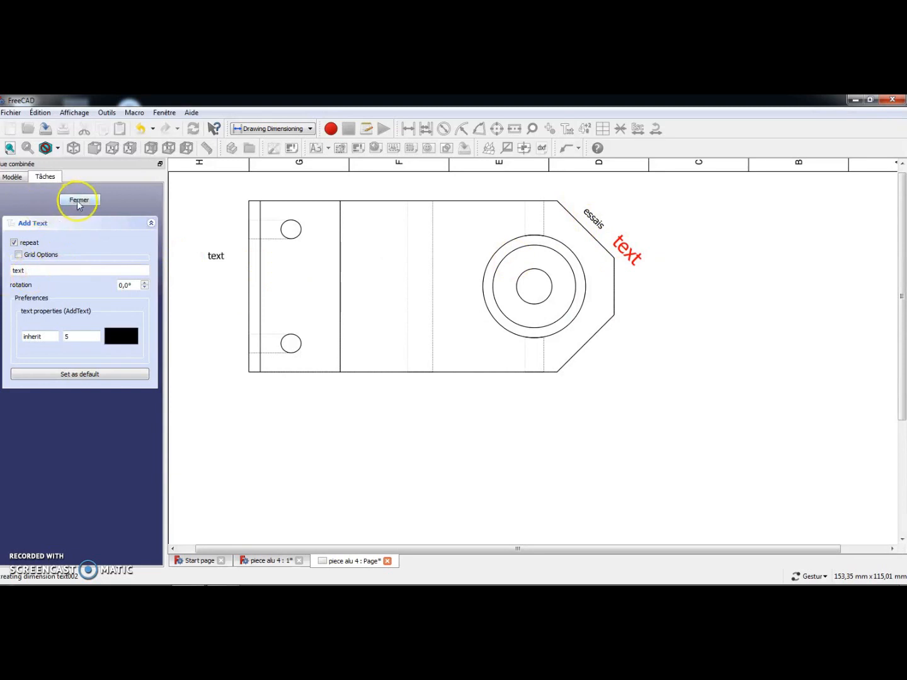
# - Finish adding text and delete both labels beside the upper chamfer
pyautogui.click(77, 199)
pyautogui.click(620, 128)
pyautogui.click(588, 213)
pyautogui.click(616, 239)
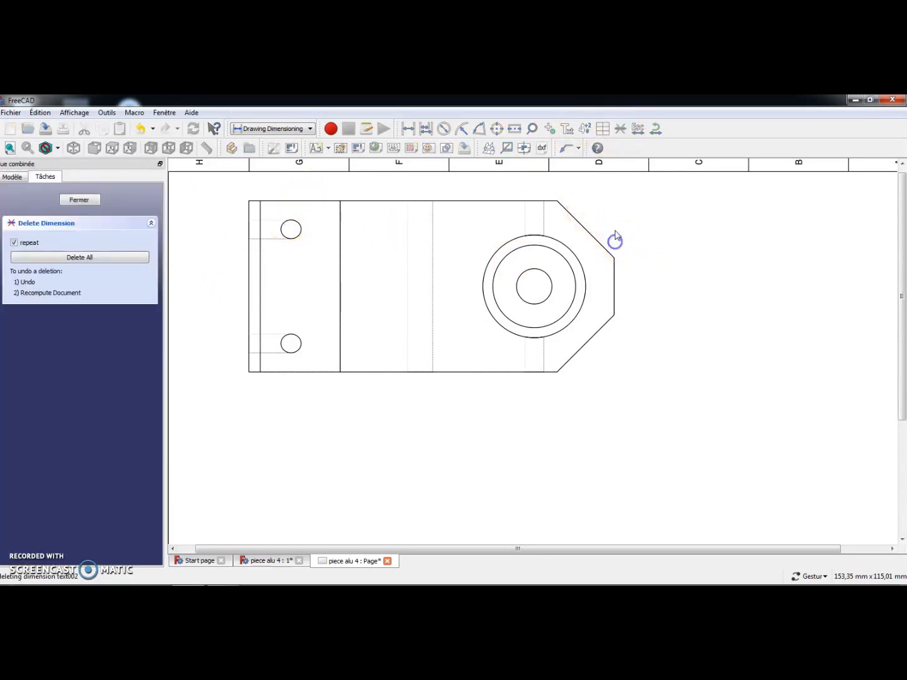
pyautogui.click(79, 200)
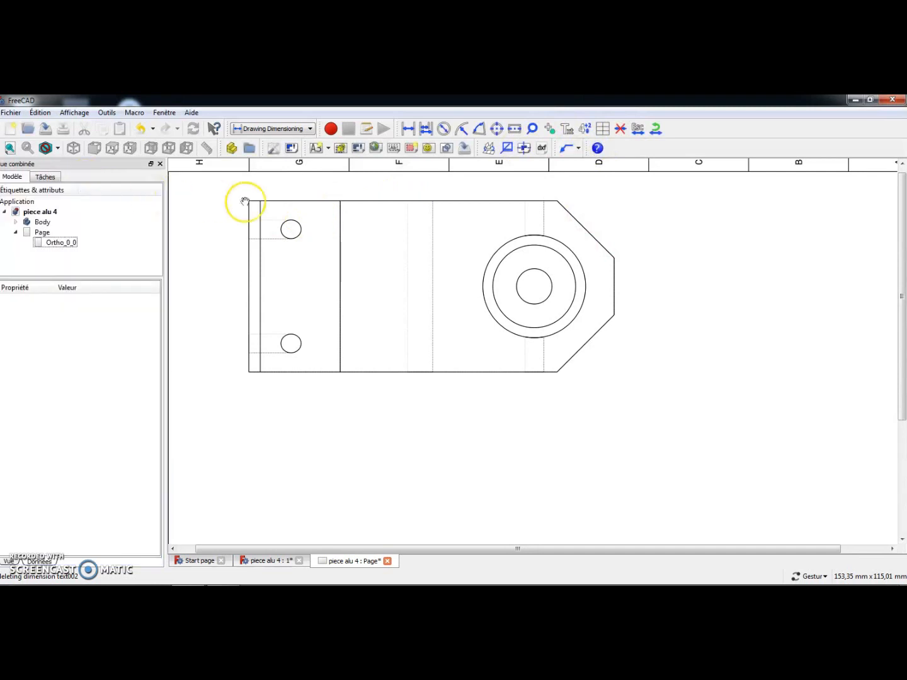
# - Add center lines to the concentric circles with dot length 1 and dash length 9, extending past the outer circle
pyautogui.click(496, 129)
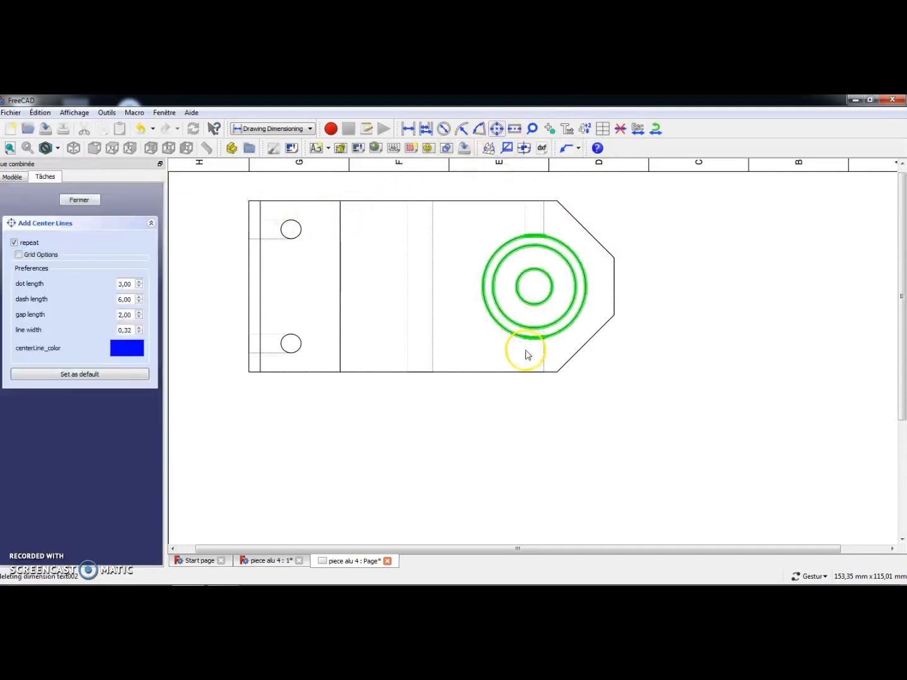
pyautogui.click(535, 287)
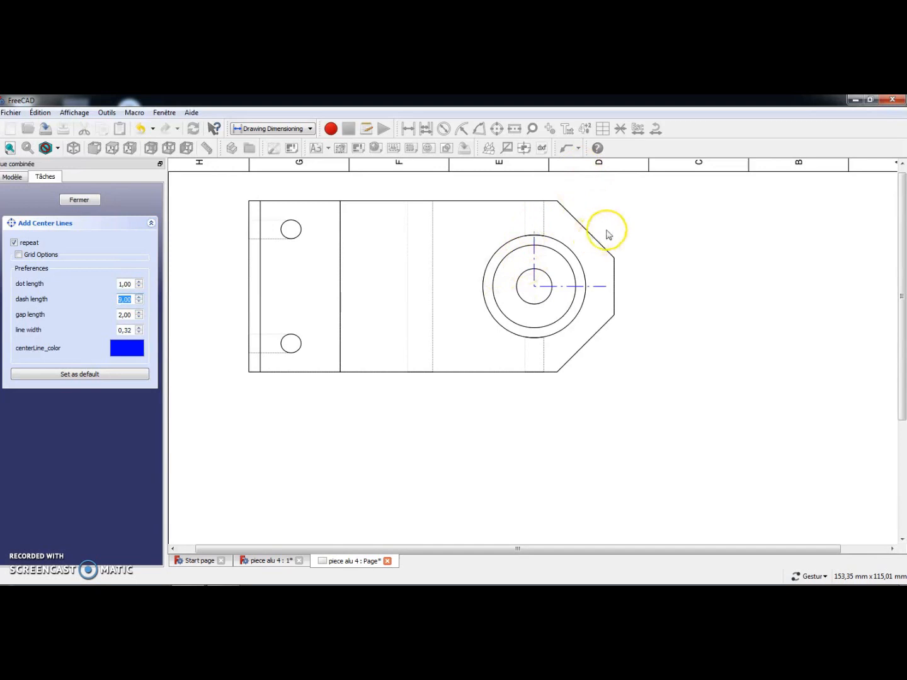
pyautogui.click(629, 205)
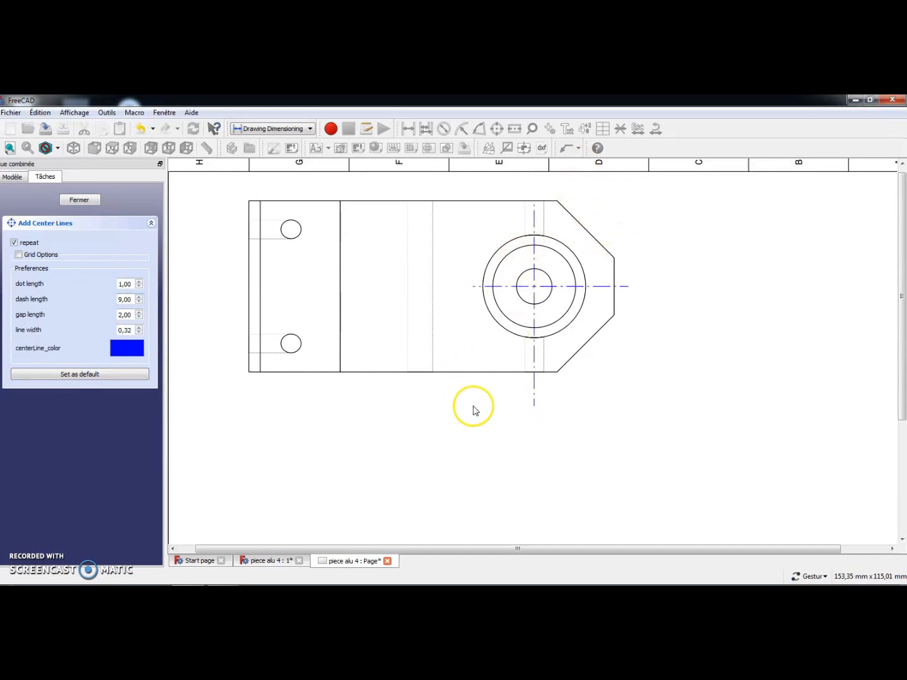
pyautogui.click(452, 387)
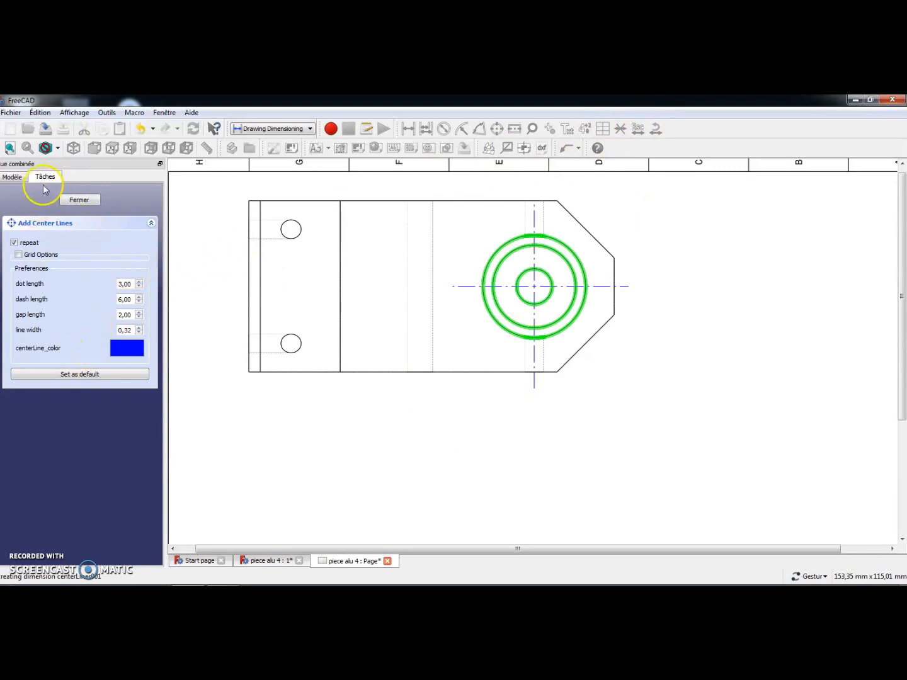
# - Add a second, longer set of center lines to the concentric circles in yellow with line width 0.57
pyautogui.click(124, 354)
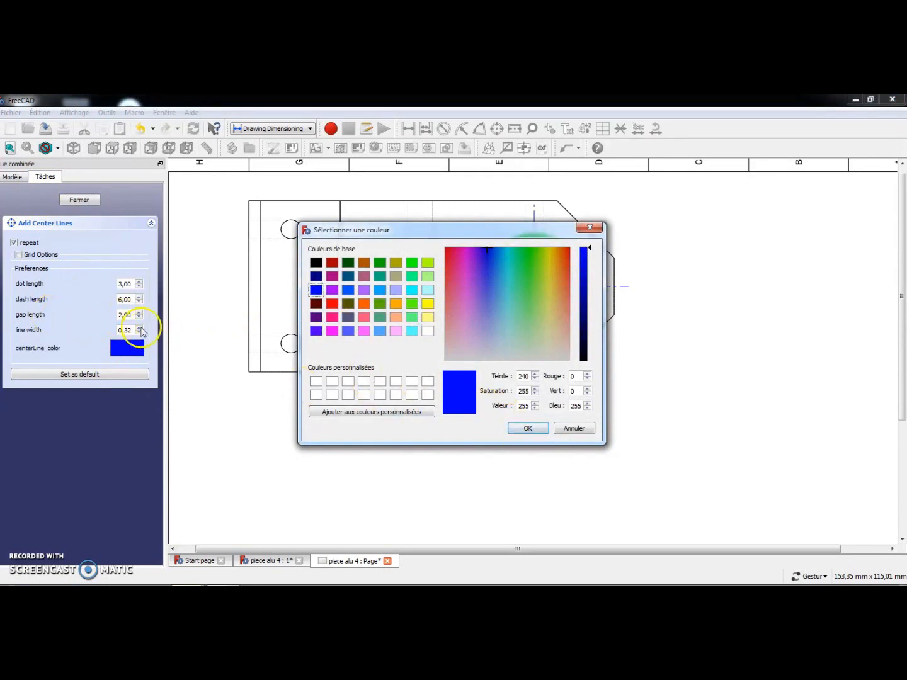
pyautogui.click(526, 435)
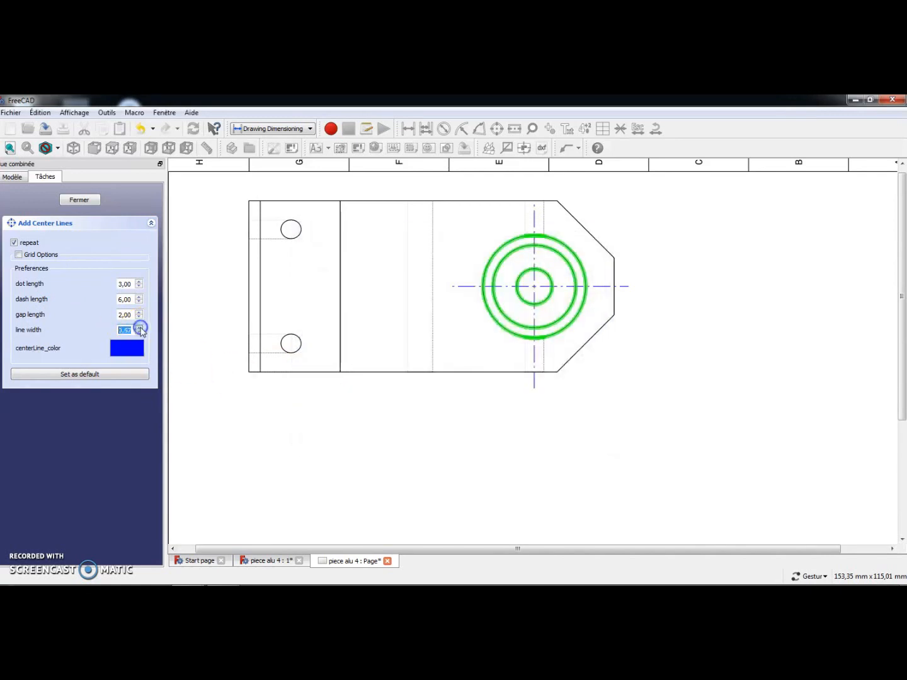
pyautogui.click(542, 269)
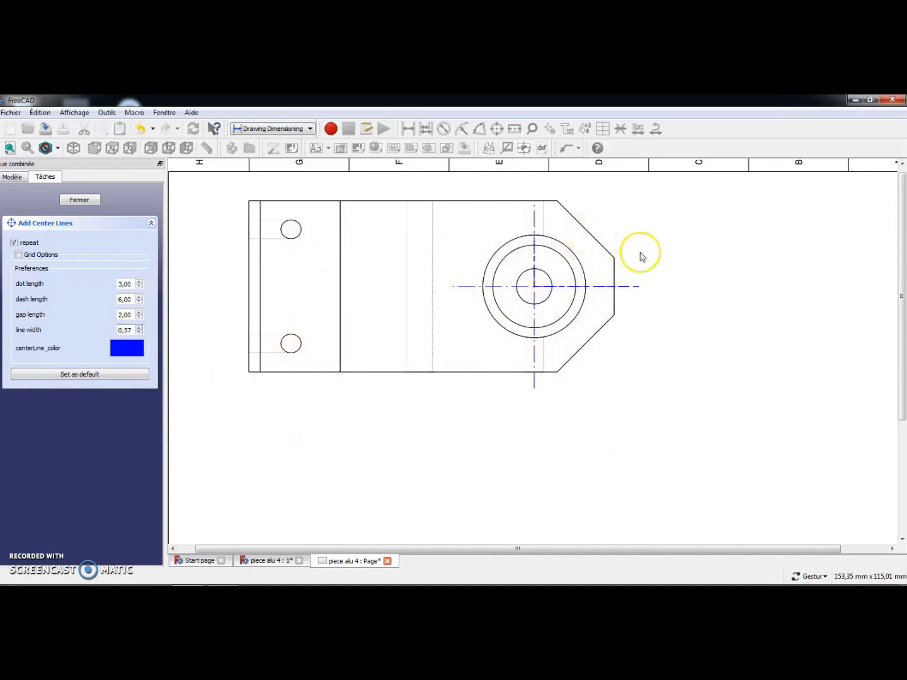
pyautogui.click(134, 350)
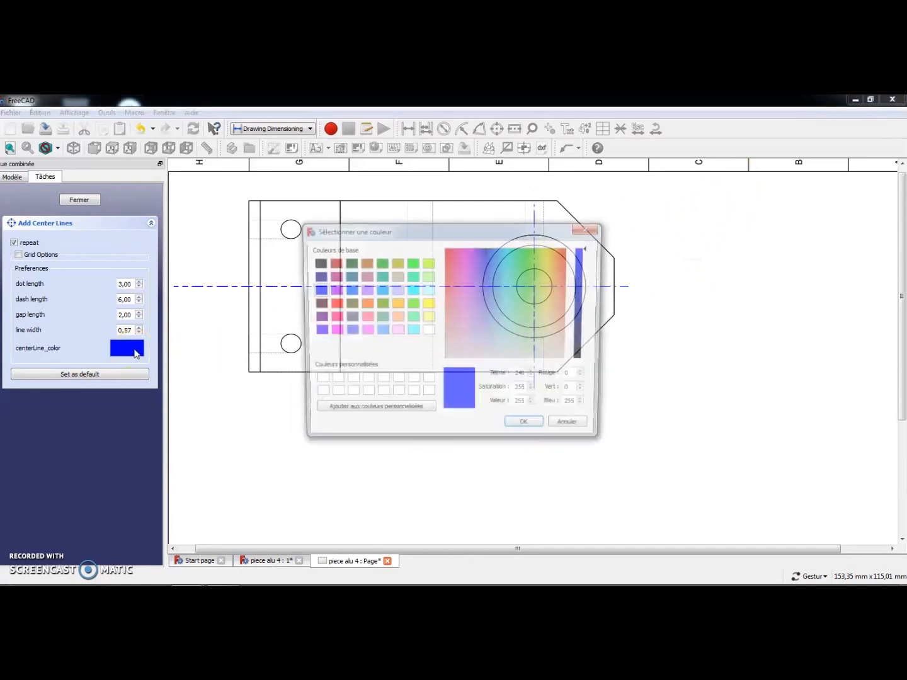
pyautogui.click(426, 310)
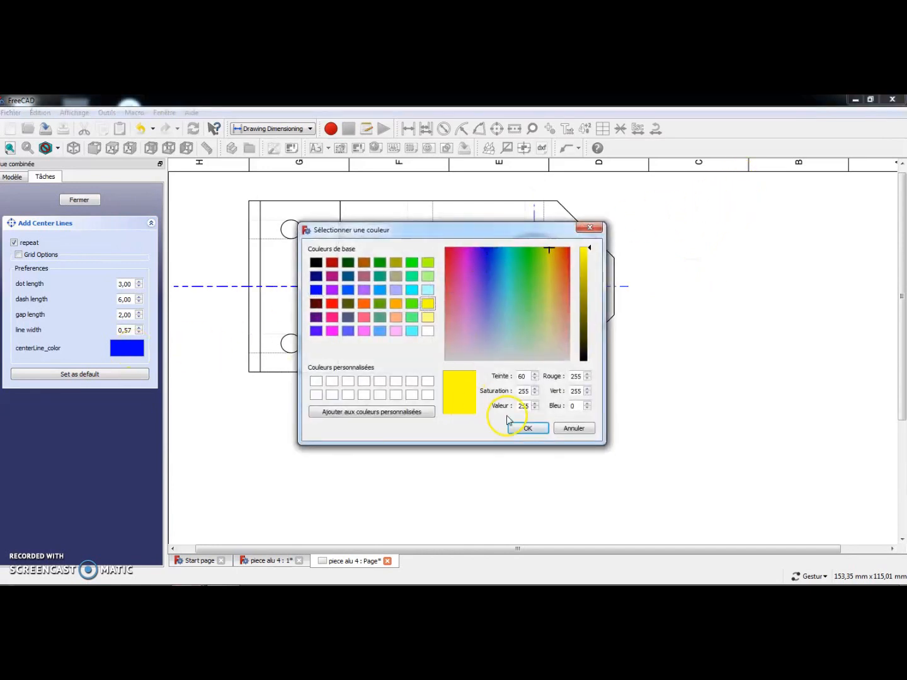
pyautogui.click(526, 427)
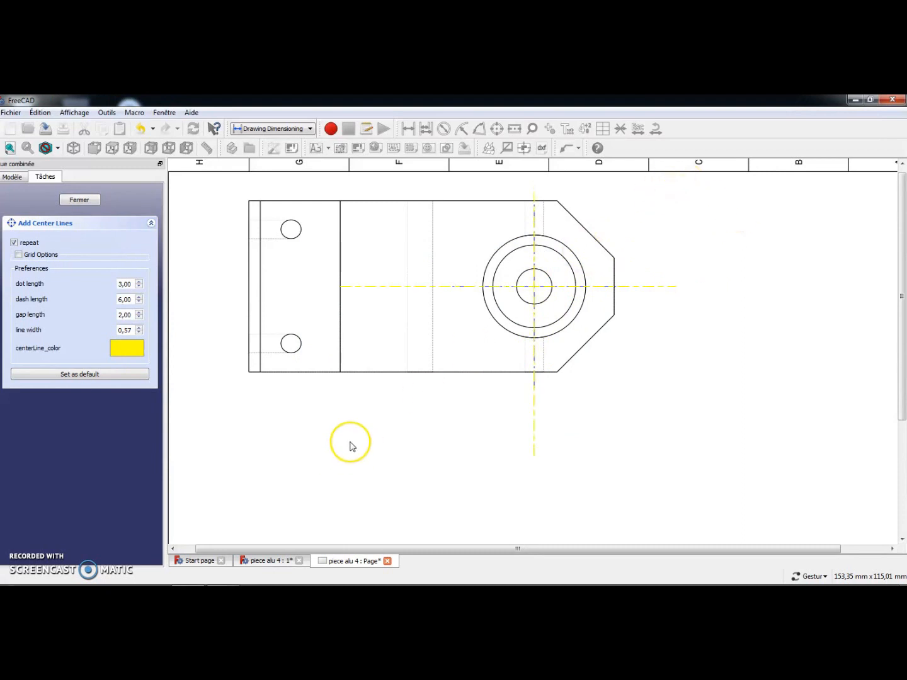
pyautogui.click(415, 410)
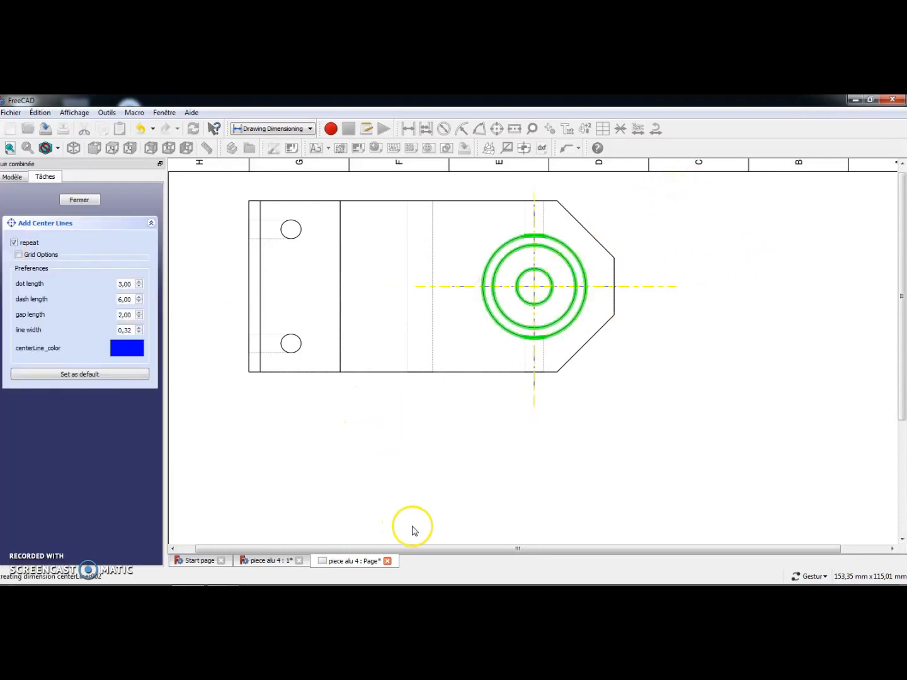
pyautogui.click(80, 200)
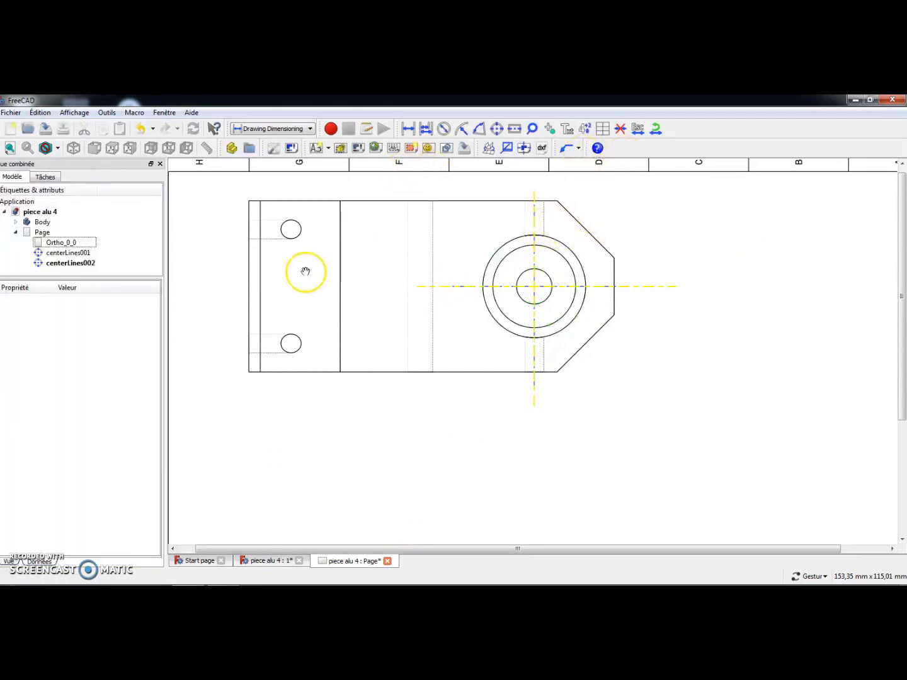
# - Add a linear dimension to the part's lower edge, between the inner vertical line and the lower chamfer, placed well below the part
pyautogui.click(408, 131)
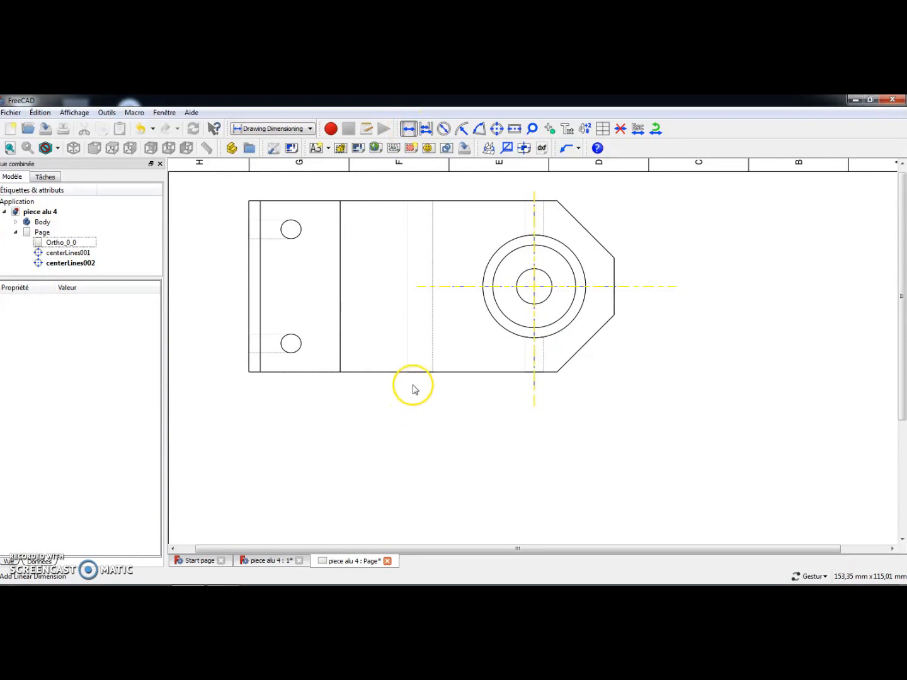
pyautogui.click(457, 373)
pyautogui.click(481, 493)
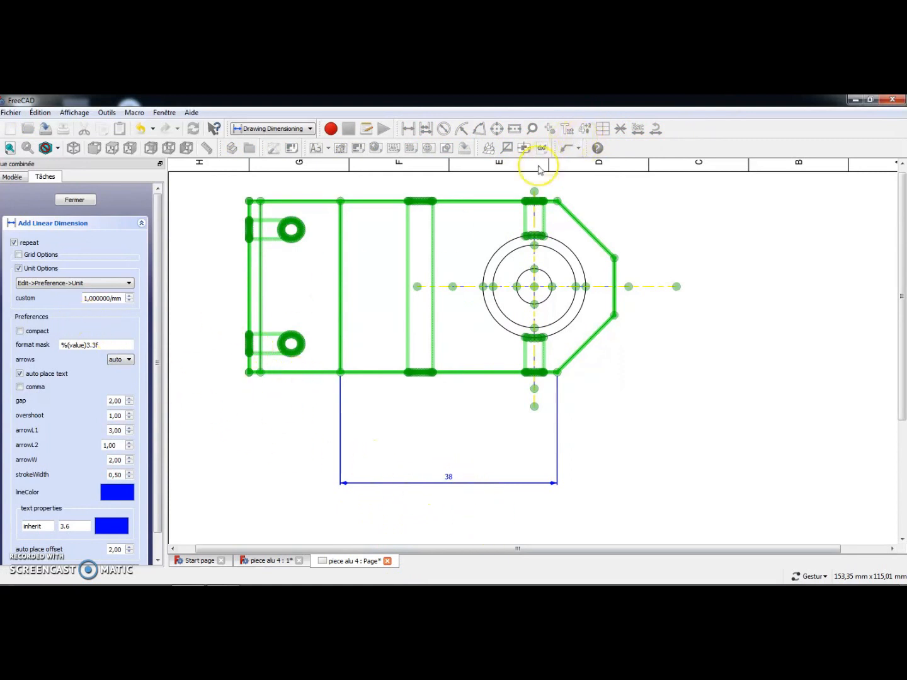
pyautogui.click(74, 199)
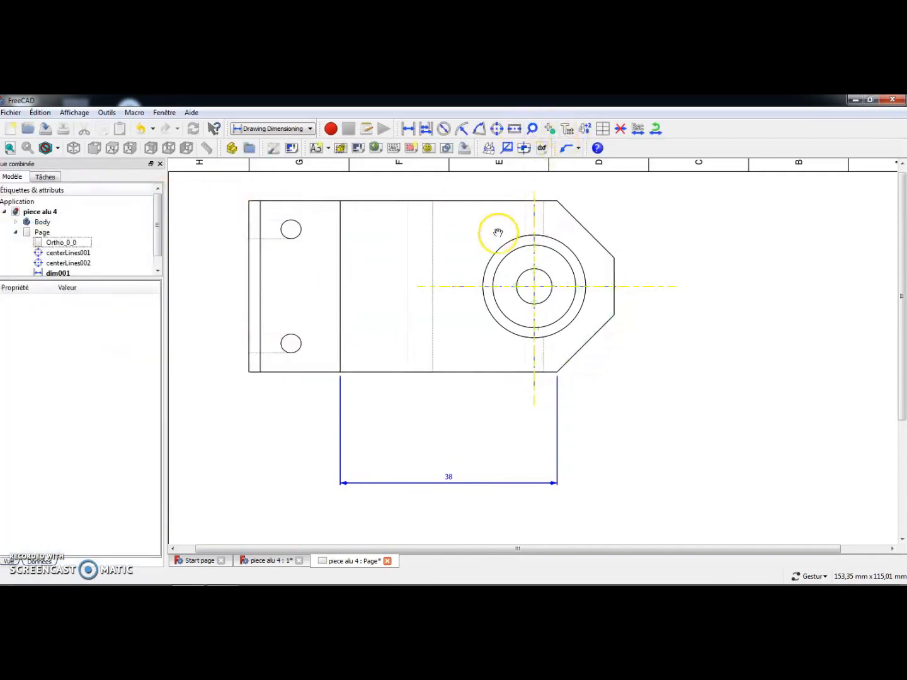
# - Add a tolerance of +0.5 upper and -0.0 lower to the linear dimension, with text larger than the dimension value
pyautogui.click(585, 129)
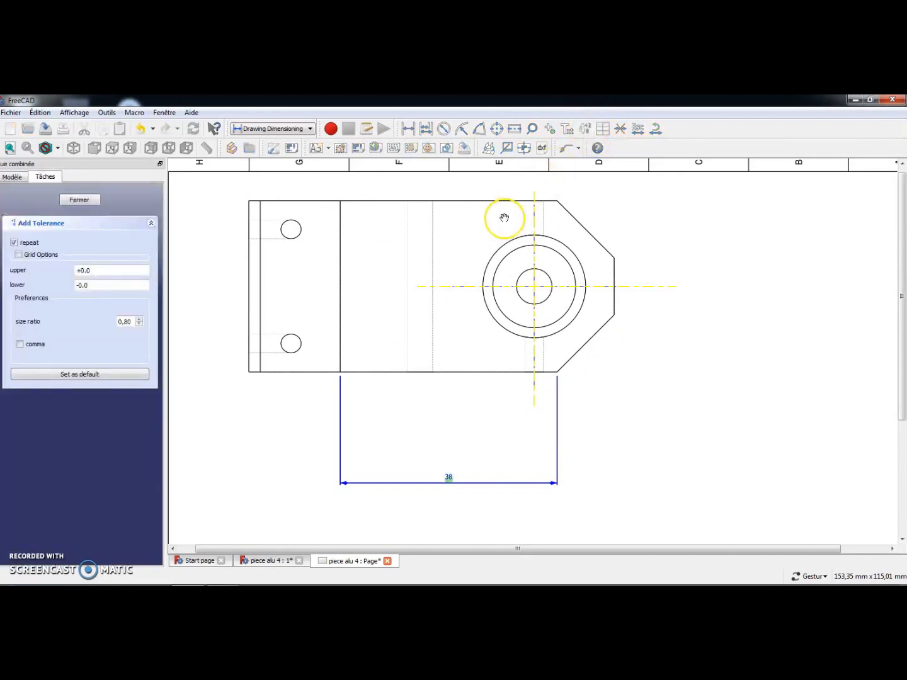
pyautogui.click(98, 269)
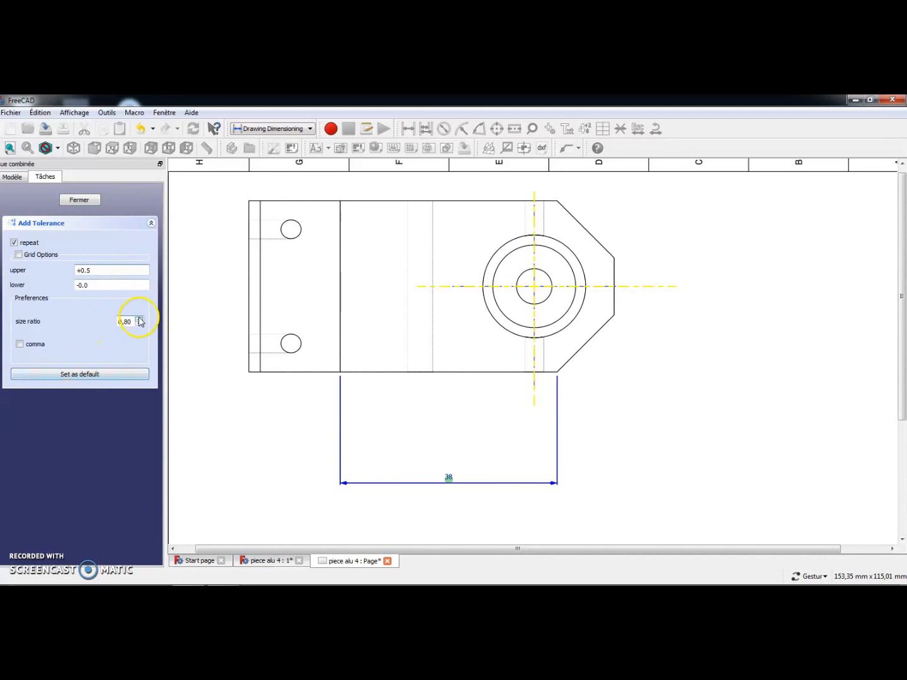
pyautogui.click(97, 376)
pyautogui.click(465, 466)
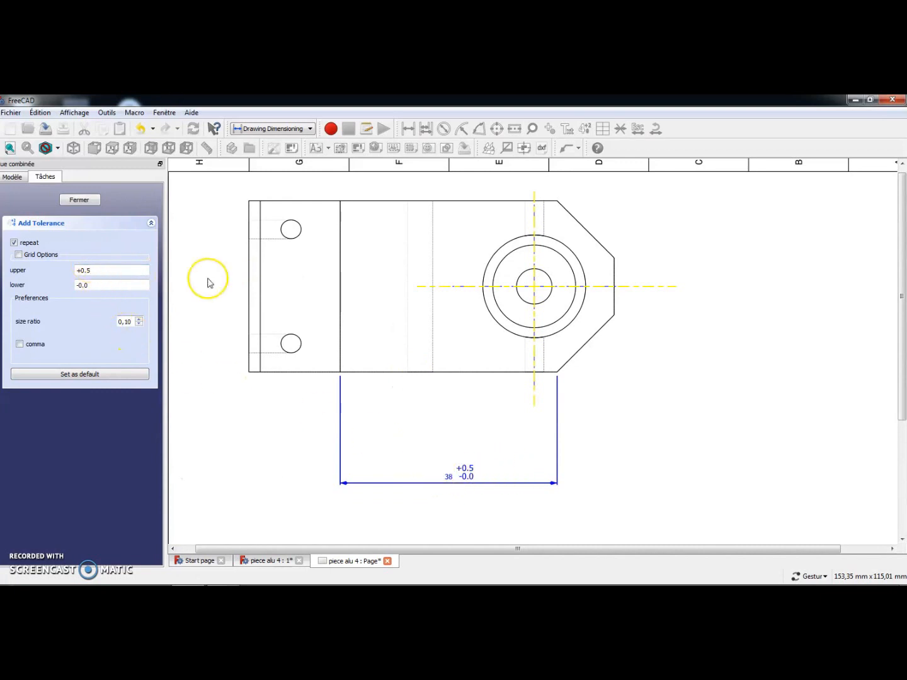
pyautogui.click(80, 200)
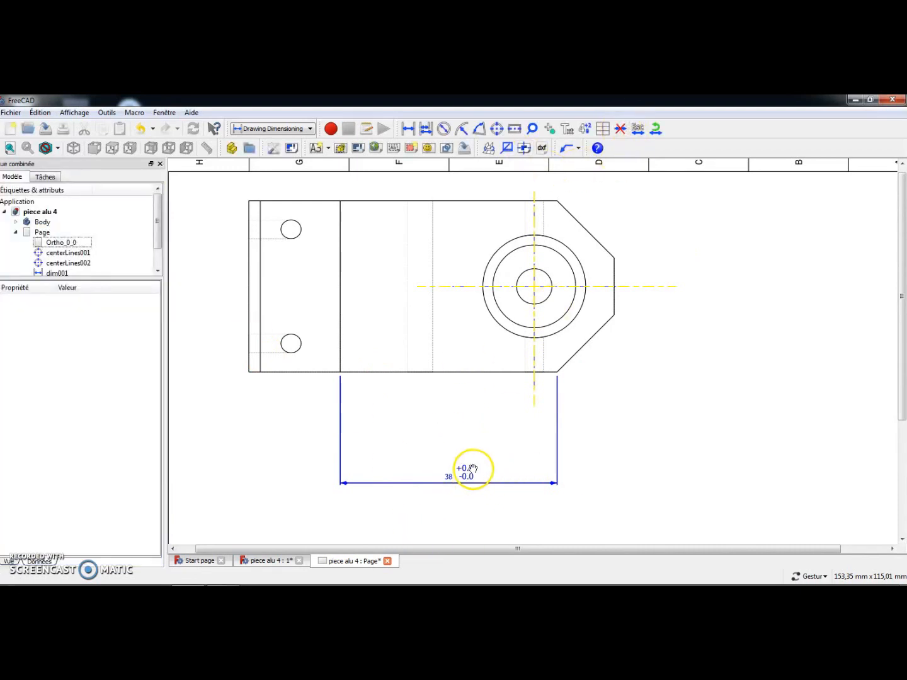
# - Delete the oversized tolerance from the linear dimension below the part
pyautogui.click(621, 128)
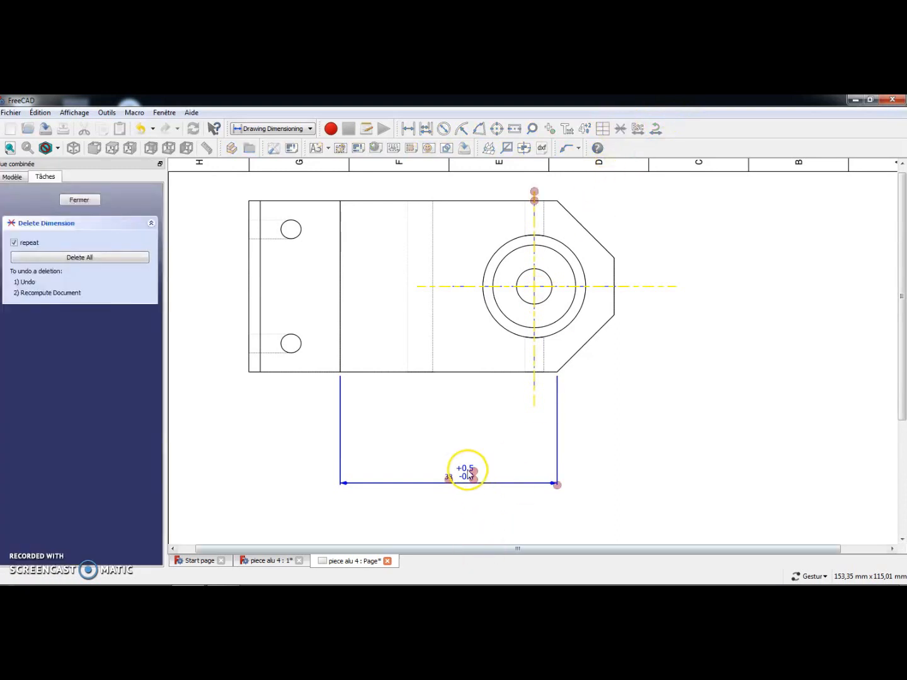
pyautogui.click(469, 472)
pyautogui.click(87, 200)
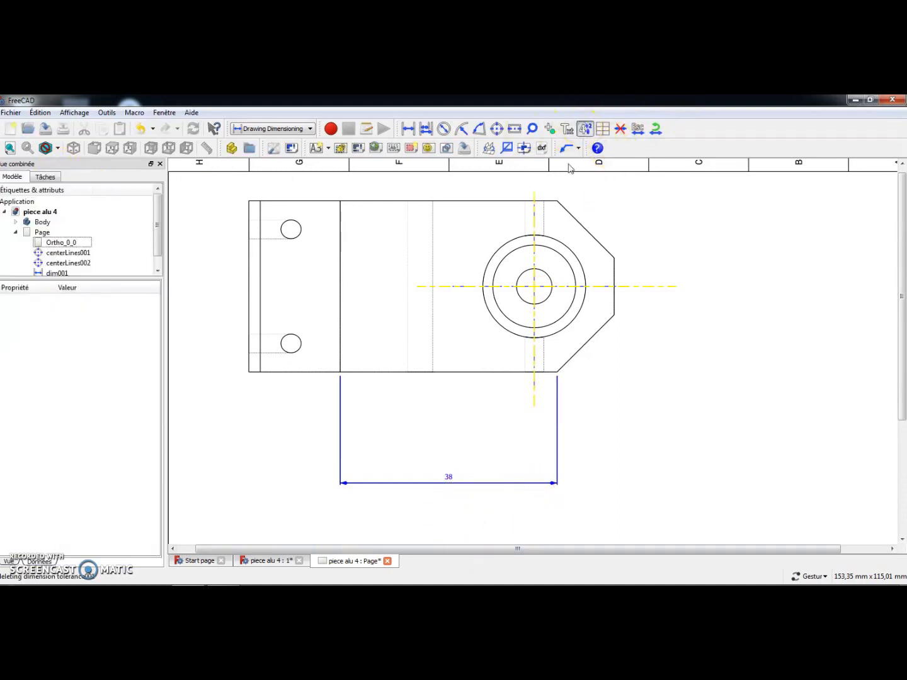
# - Add a +0.5 / -0.0 tolerance to the linear dimension using a smaller size ratio, and check its legibility
pyautogui.click(210, 322)
pyautogui.click(111, 269)
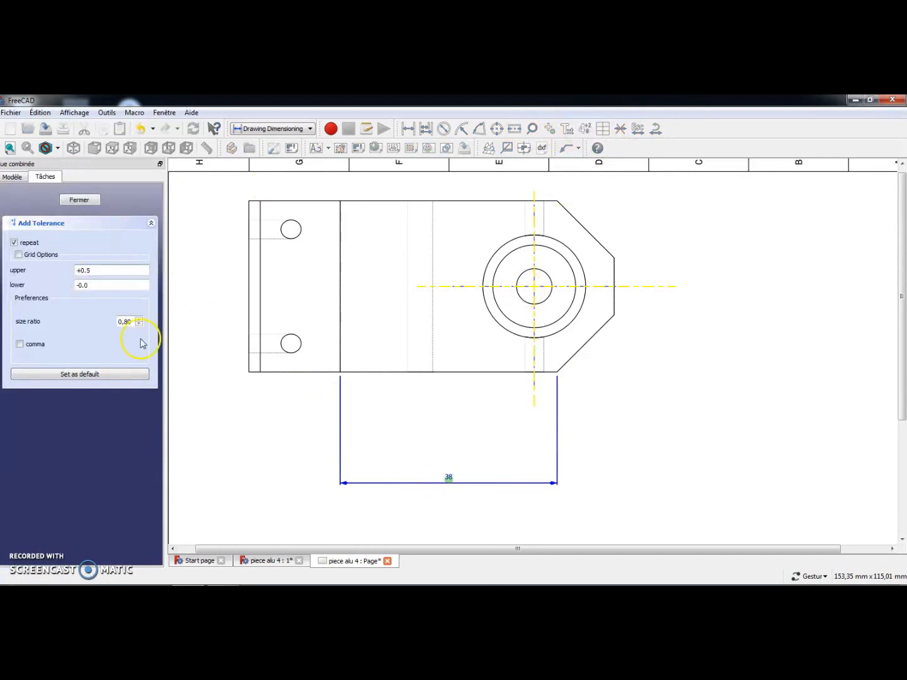
pyautogui.click(140, 324)
pyautogui.click(449, 478)
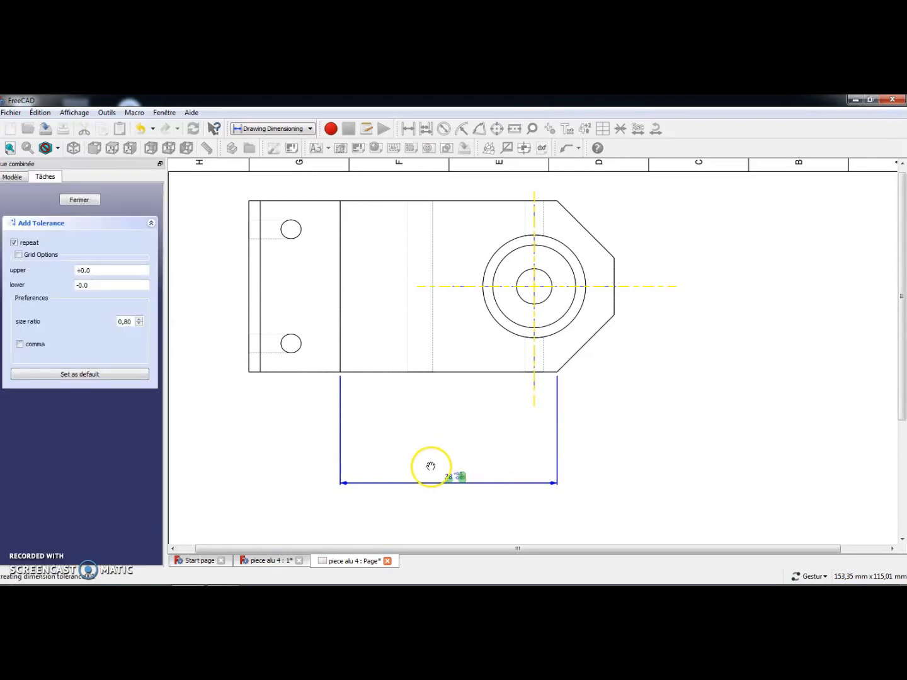
pyautogui.scroll(-3, 425, 511)
pyautogui.scroll(3, 441, 466)
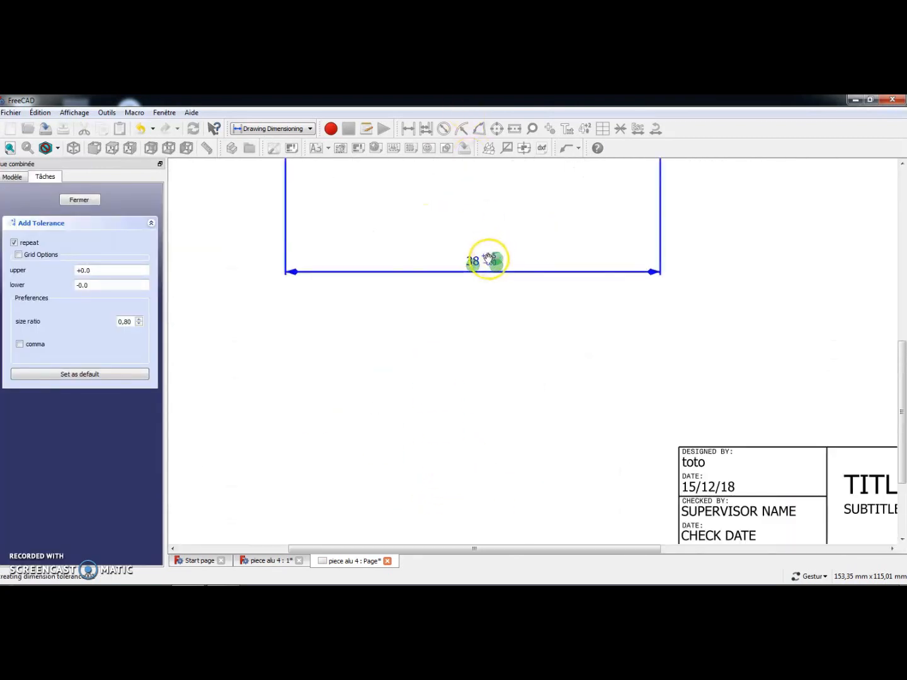
pyautogui.scroll(-5, 466, 237)
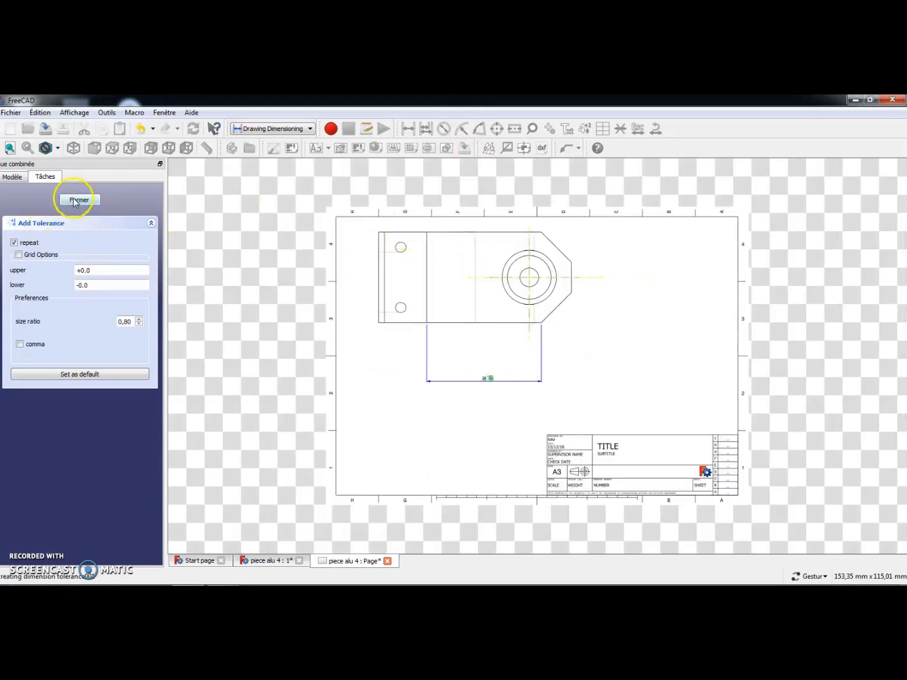
pyautogui.click(77, 201)
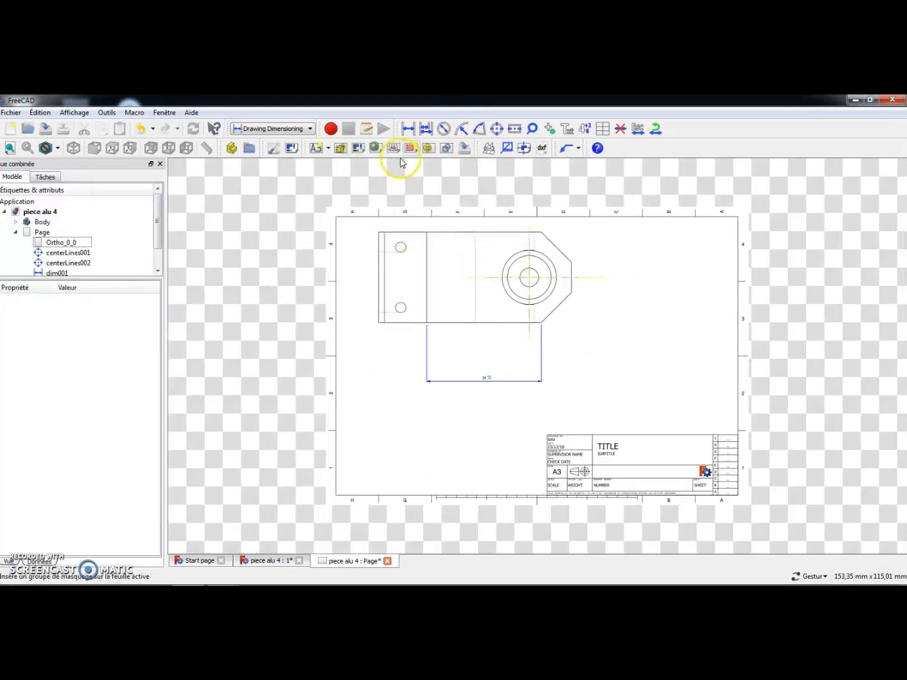
# - Place a default table beside the chamfered end of the part and a second one below it with column widths 40 and 40
pyautogui.click(602, 130)
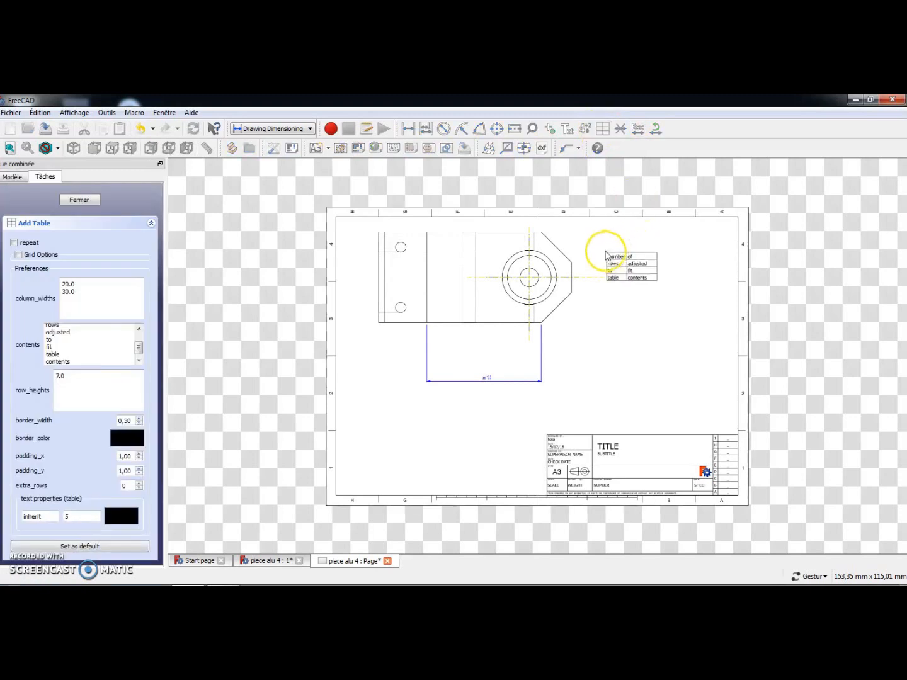
pyautogui.click(622, 247)
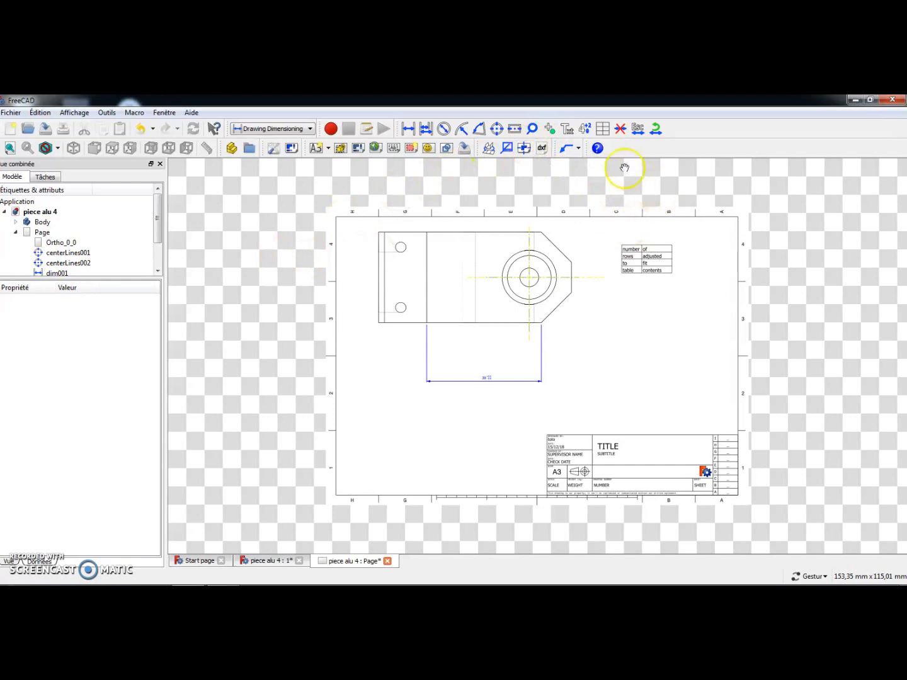
pyautogui.click(602, 129)
pyautogui.click(398, 221)
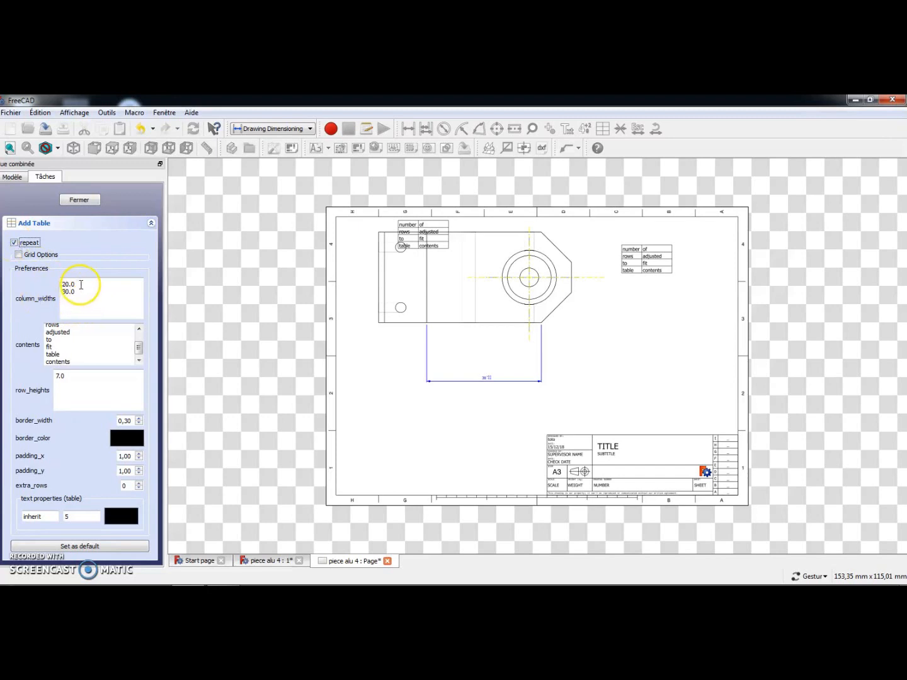
pyautogui.moveTo(83, 283); pyautogui.dragTo(47, 284)
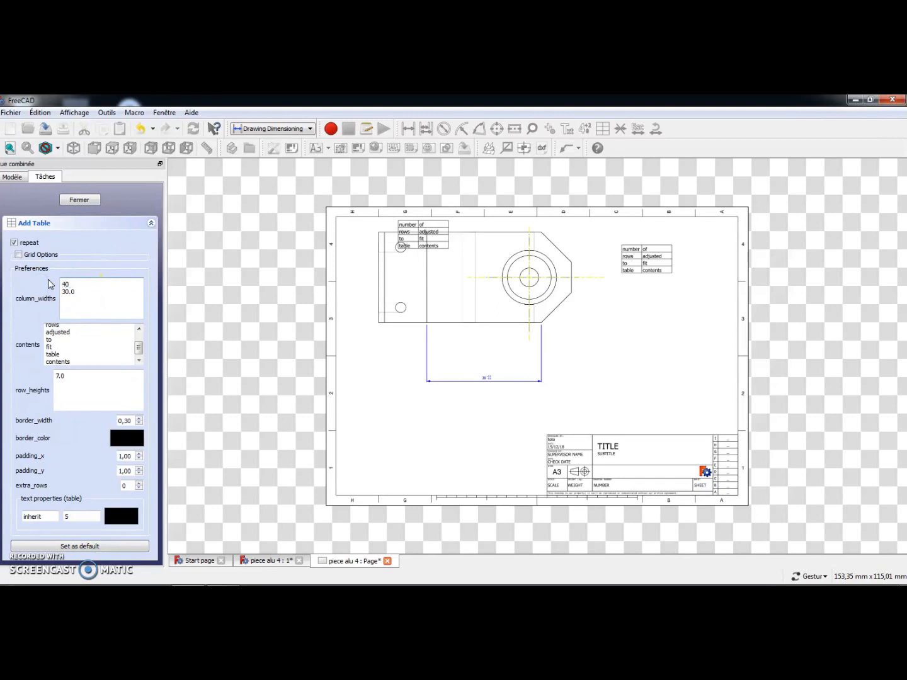
pyautogui.moveTo(78, 292); pyautogui.dragTo(21, 296)
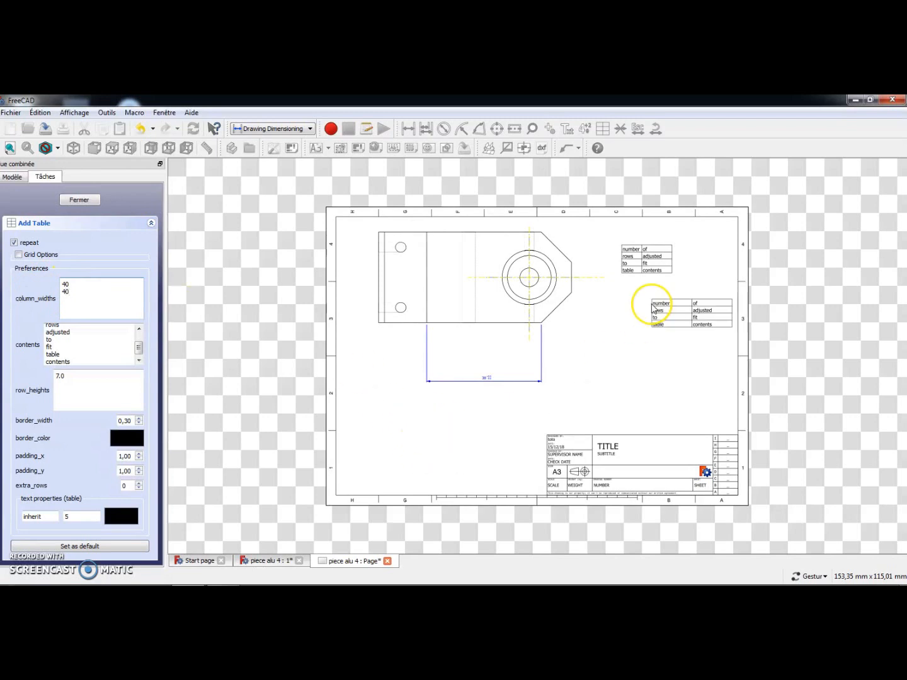
pyautogui.click(624, 288)
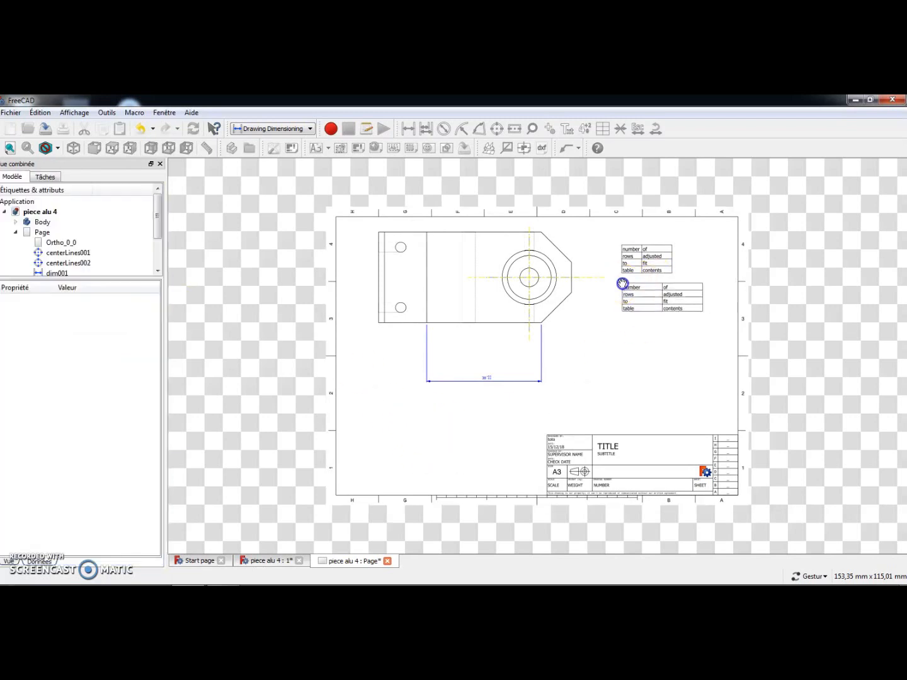
# - Add a third table below the second with column widths 40 and 60 and second-row contents "titi" and "toto"
pyautogui.moveTo(105, 286); pyautogui.dragTo(52, 287)
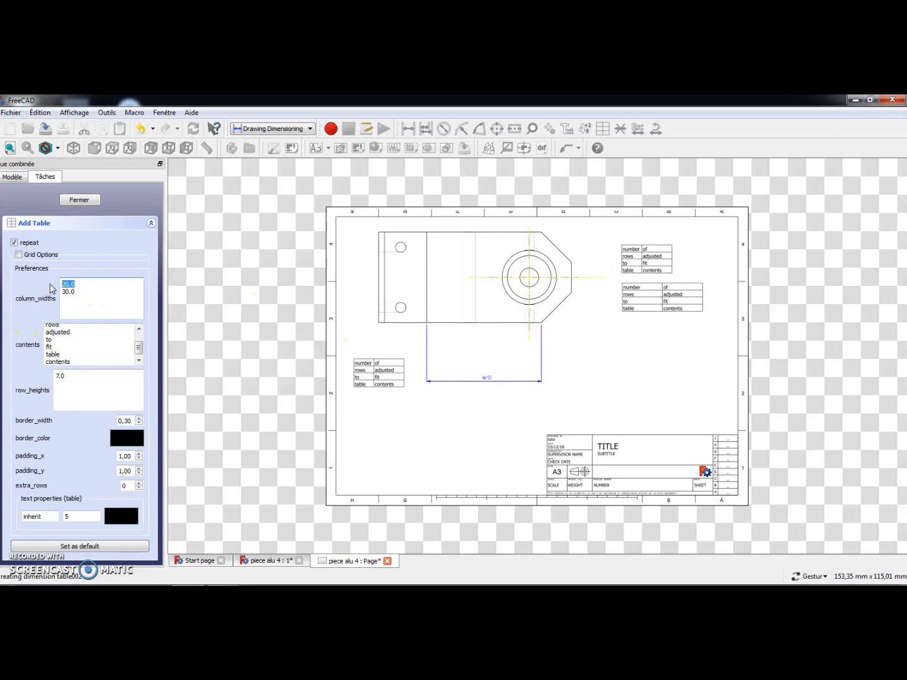
pyautogui.write('40')
pyautogui.moveTo(75, 292); pyautogui.dragTo(43, 291)
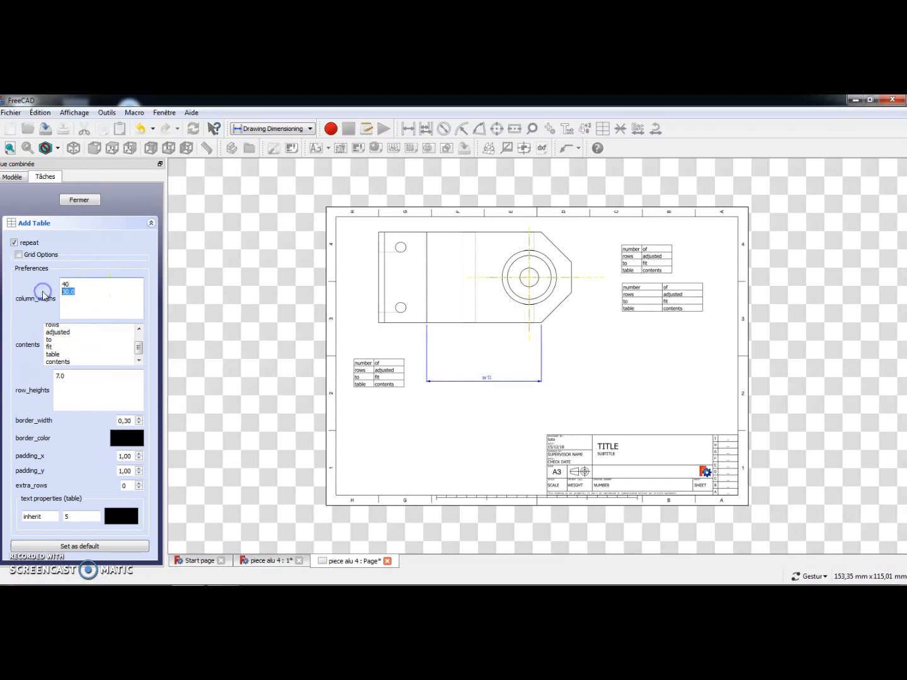
pyautogui.moveTo(72, 335); pyautogui.dragTo(33, 331)
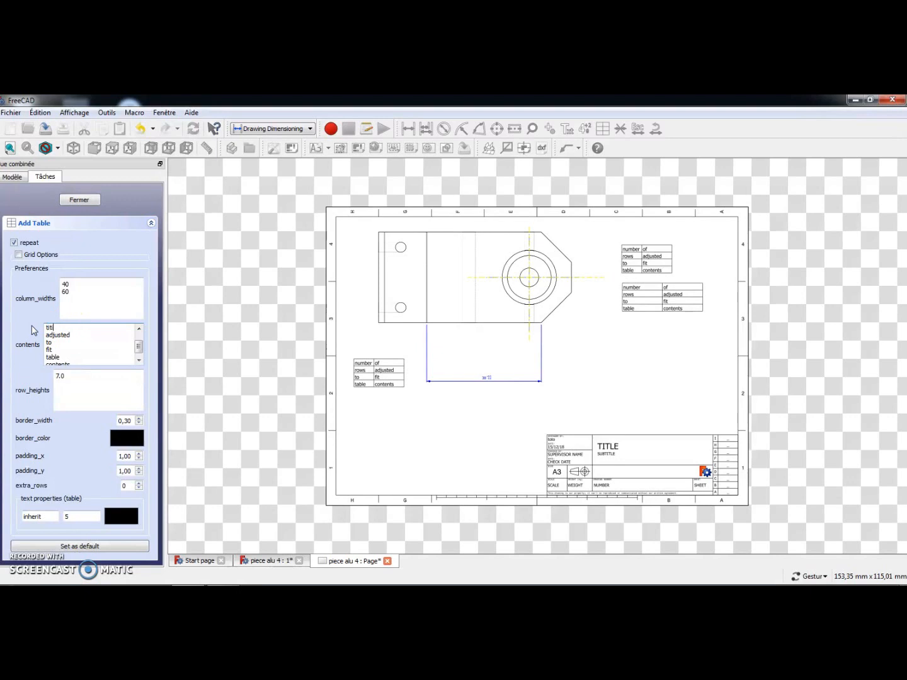
pyautogui.click(75, 335)
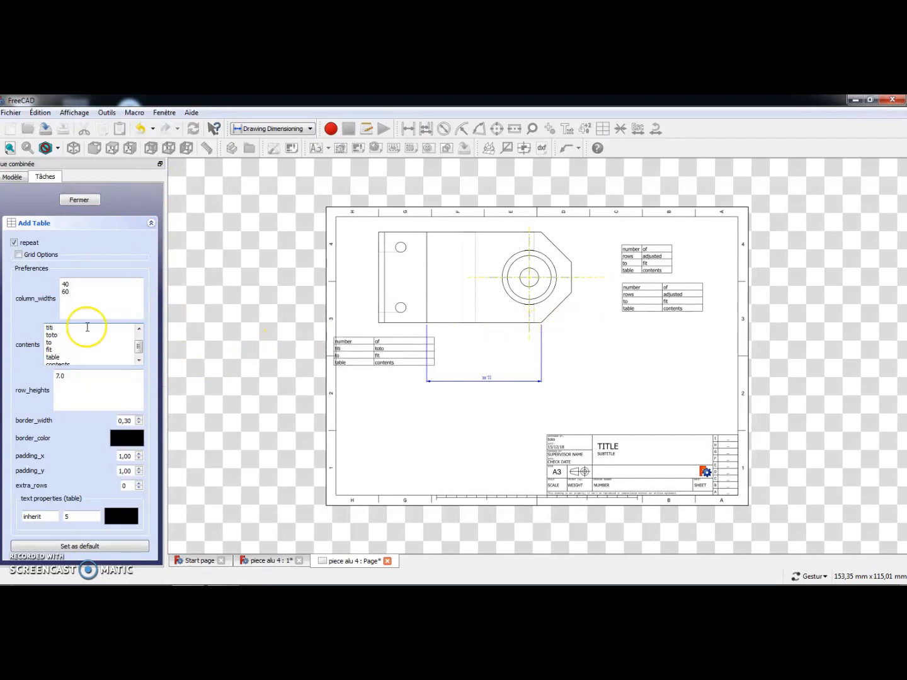
pyautogui.moveTo(138, 347); pyautogui.dragTo(145, 314)
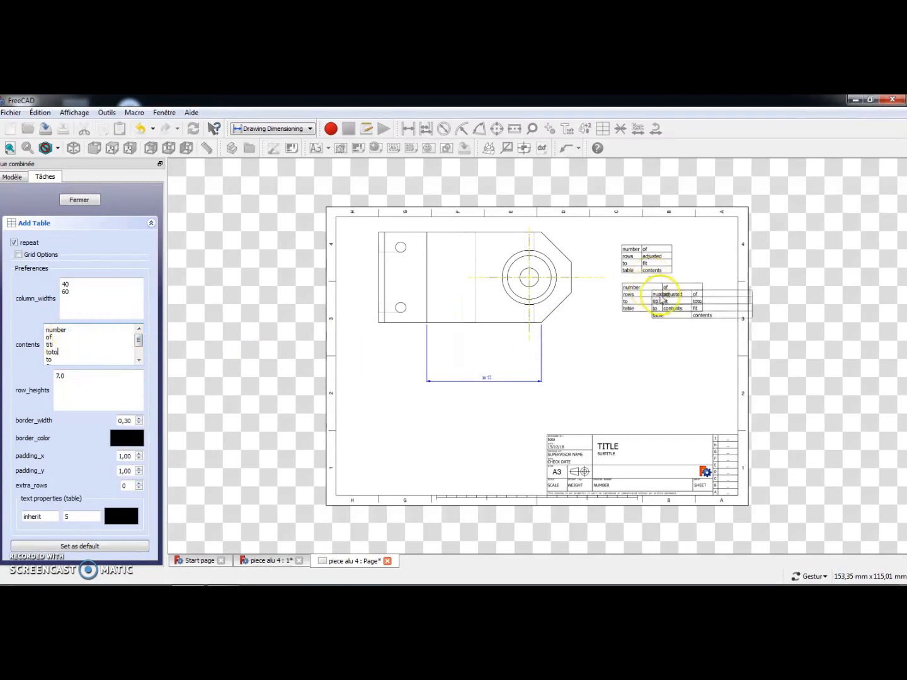
pyautogui.click(613, 314)
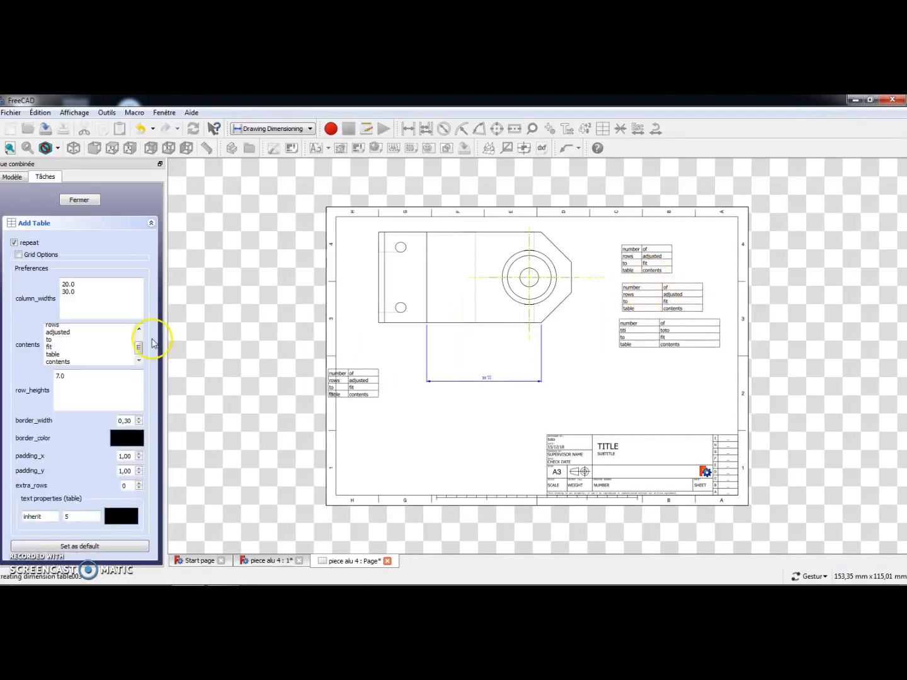
# - Add a fourth table with a light blue border below the others, and finish adding tables
pyautogui.click(133, 434)
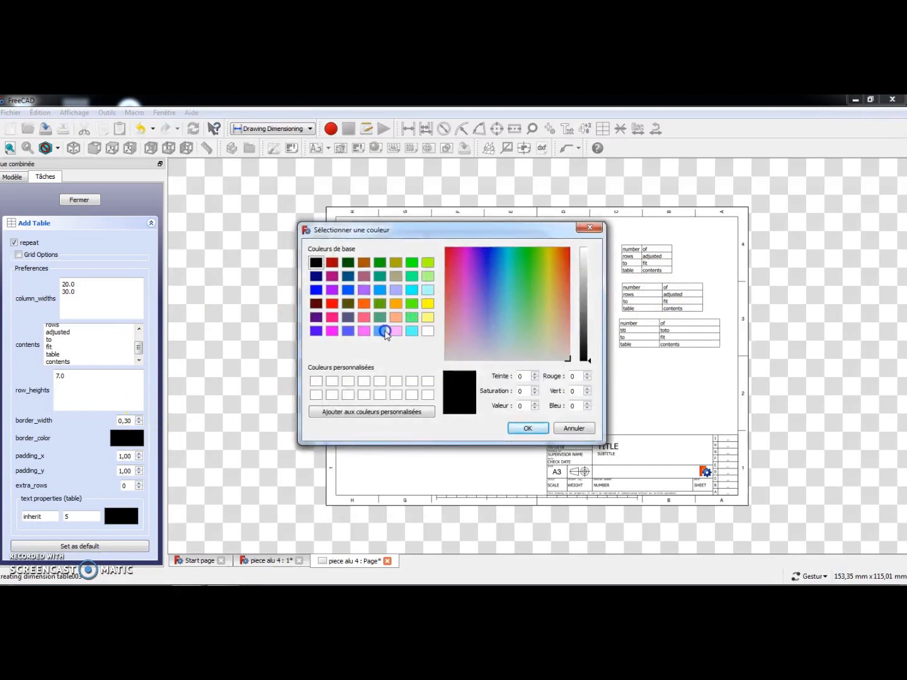
pyautogui.click(385, 333)
pyautogui.click(528, 428)
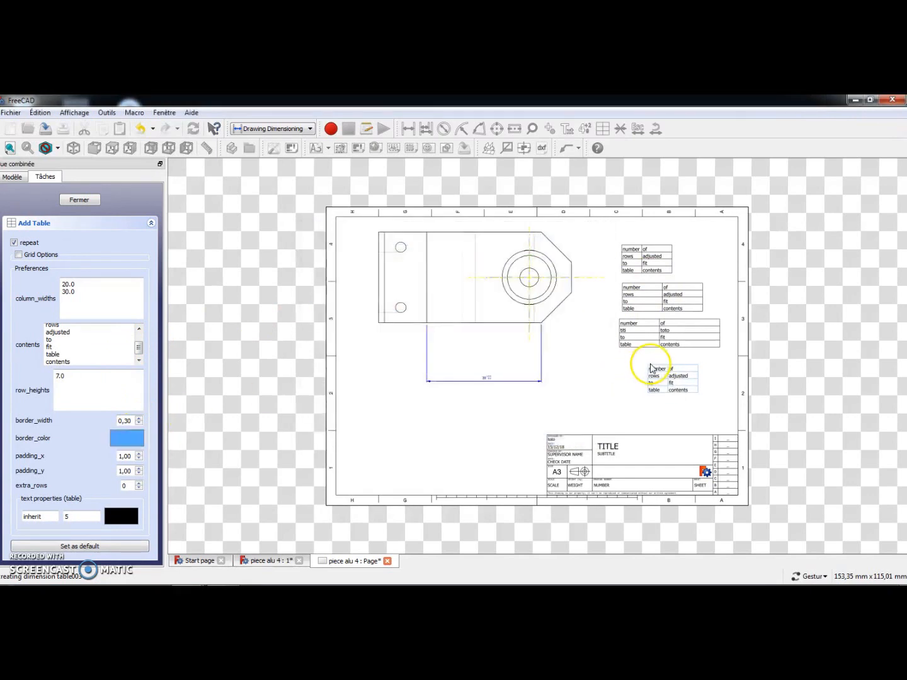
pyautogui.click(613, 365)
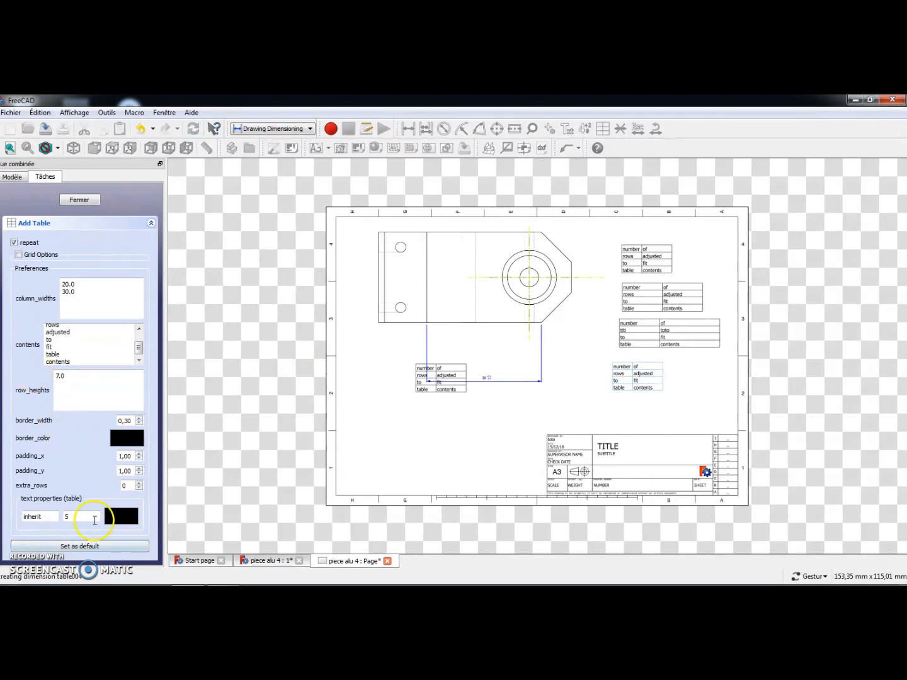
pyautogui.click(80, 199)
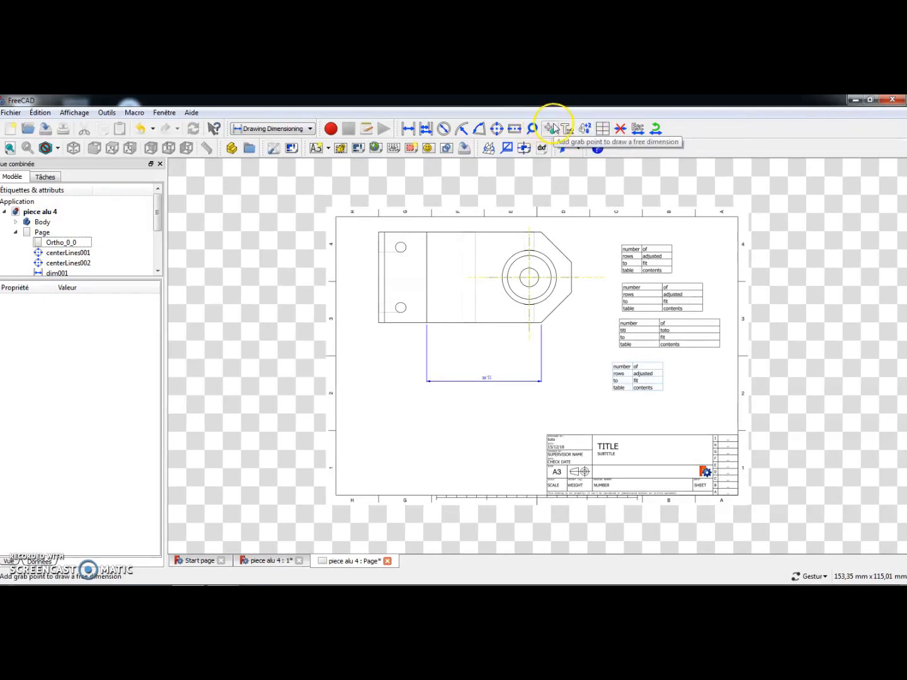
# - Add a blue horizontal center line from the concentric circles' center past the end with the two small holes, with dash length 7.50
pyautogui.click(515, 129)
pyautogui.click(529, 277)
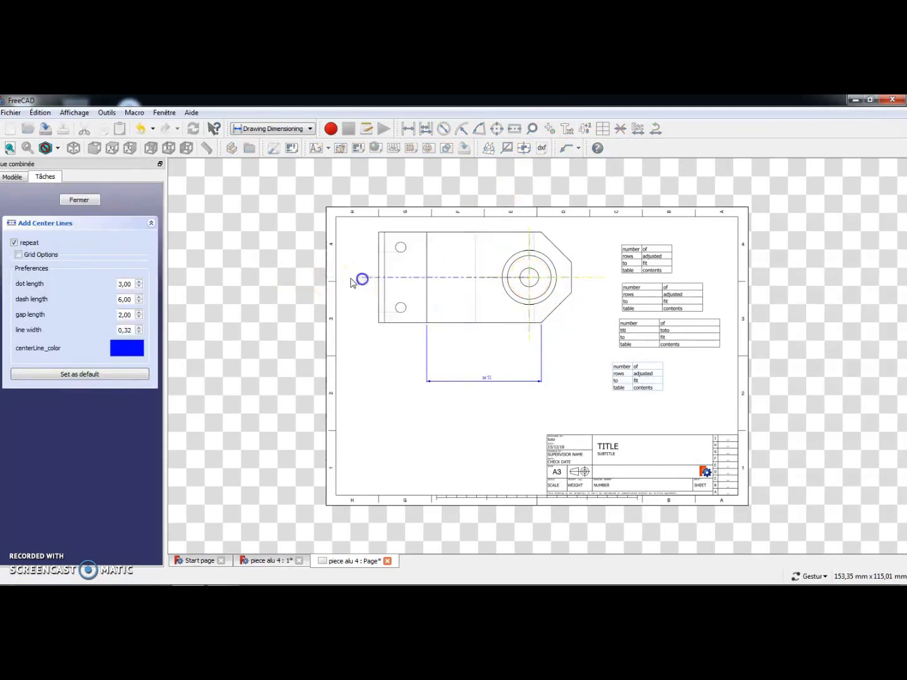
pyautogui.click(139, 297)
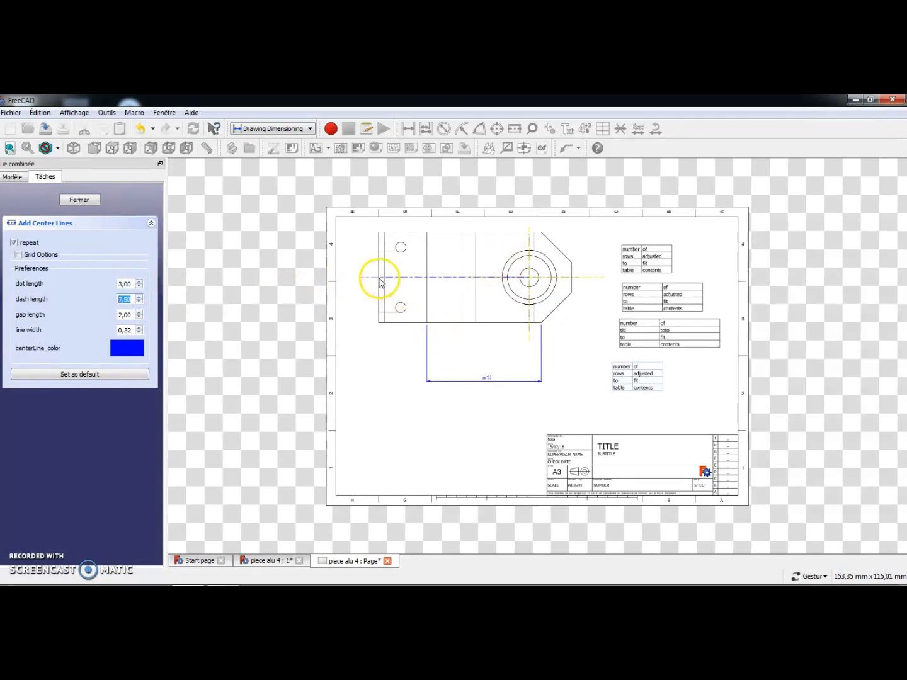
pyautogui.click(473, 256)
pyautogui.click(497, 128)
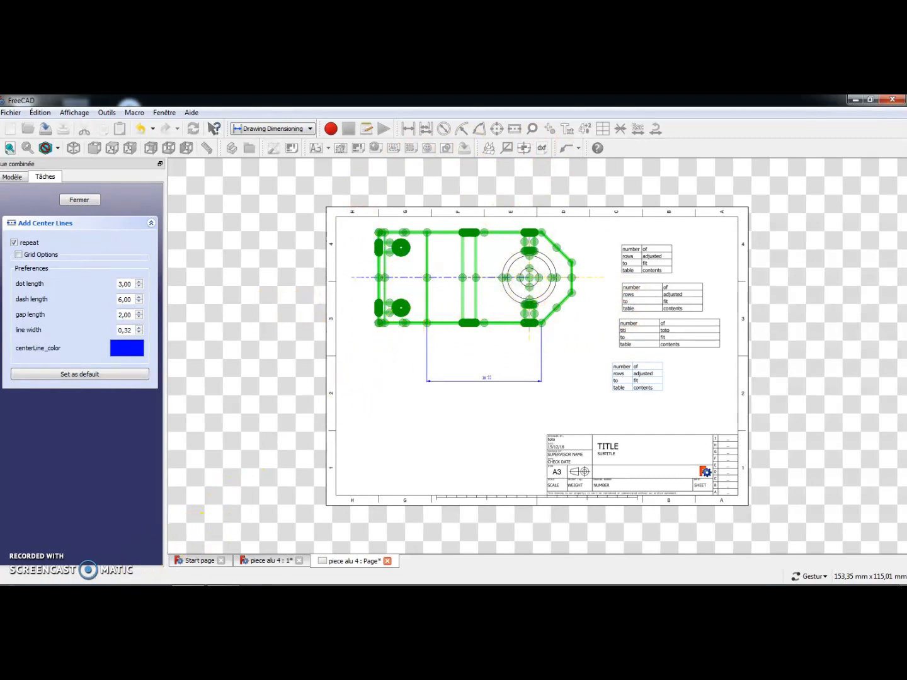
pyautogui.click(78, 199)
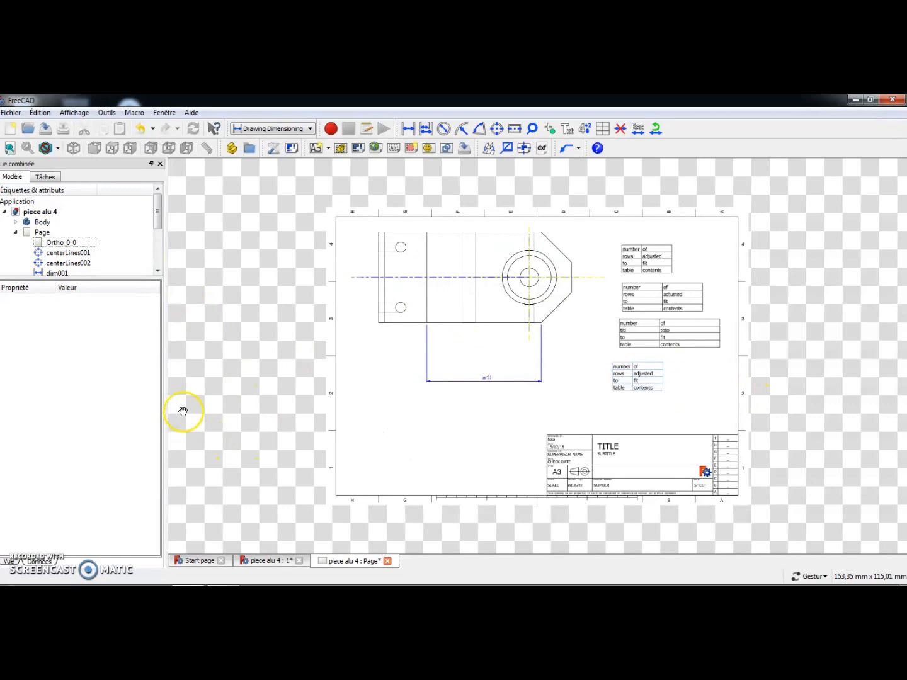
# - Examine the parameters of the added tables and the newest center line
pyautogui.moveTo(156, 217); pyautogui.dragTo(156, 262)
pyautogui.click(60, 254)
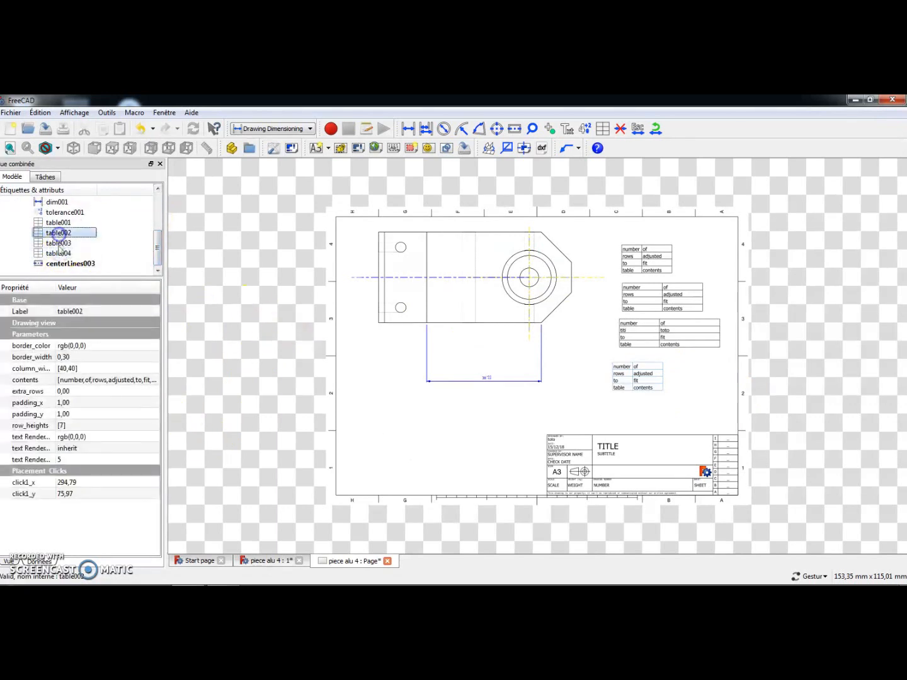
pyautogui.click(71, 263)
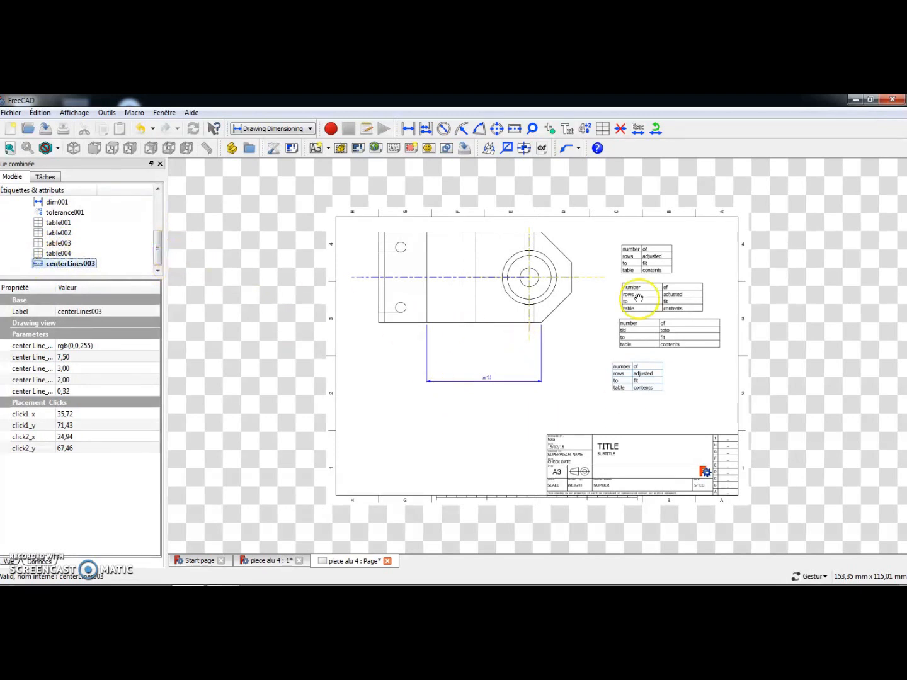